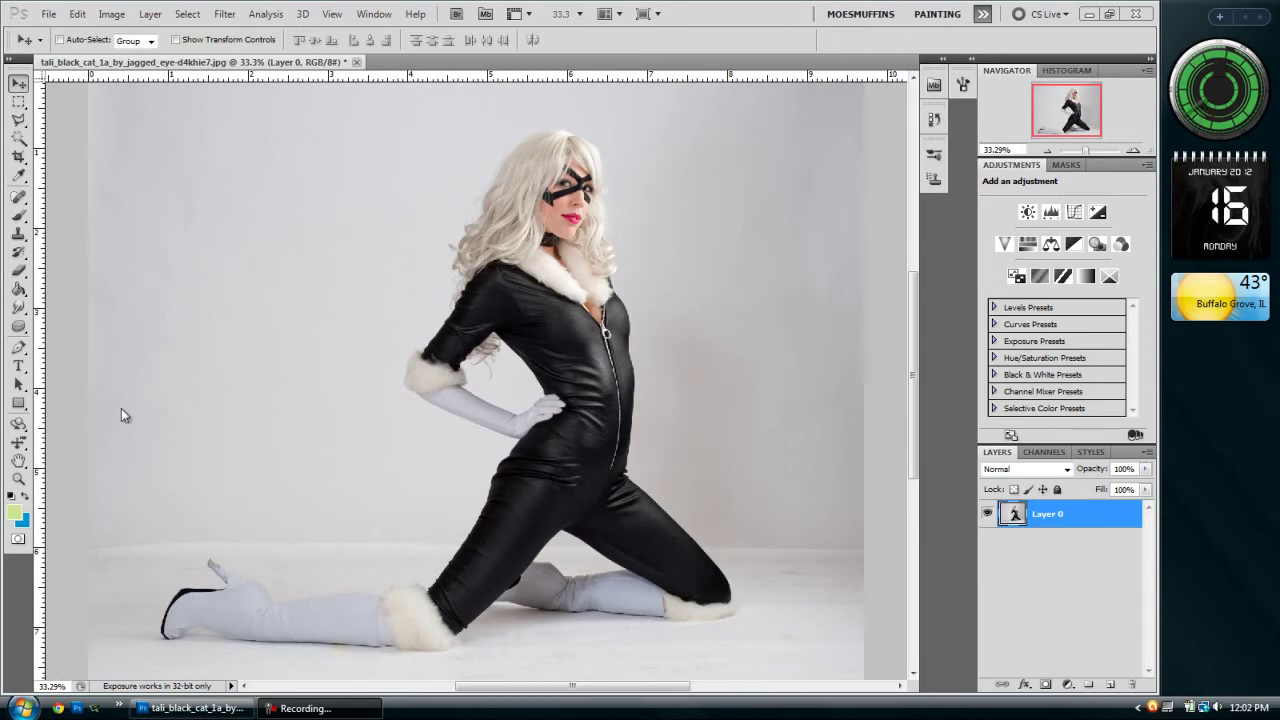
Step: Toggle Layer 0 off and back on to check the unedited cosplay photo
{"action": "left_click", "coordinate": [356, 710]}
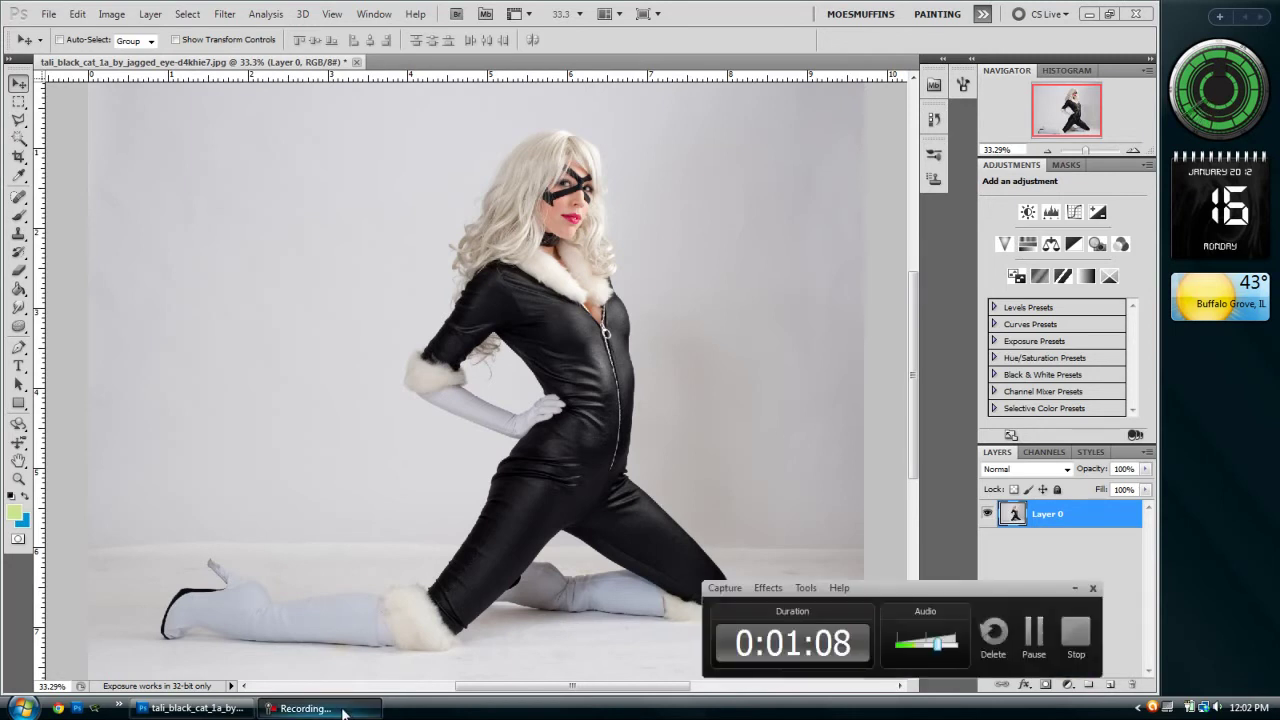
{"action": "left_click", "coordinate": [1076, 590]}
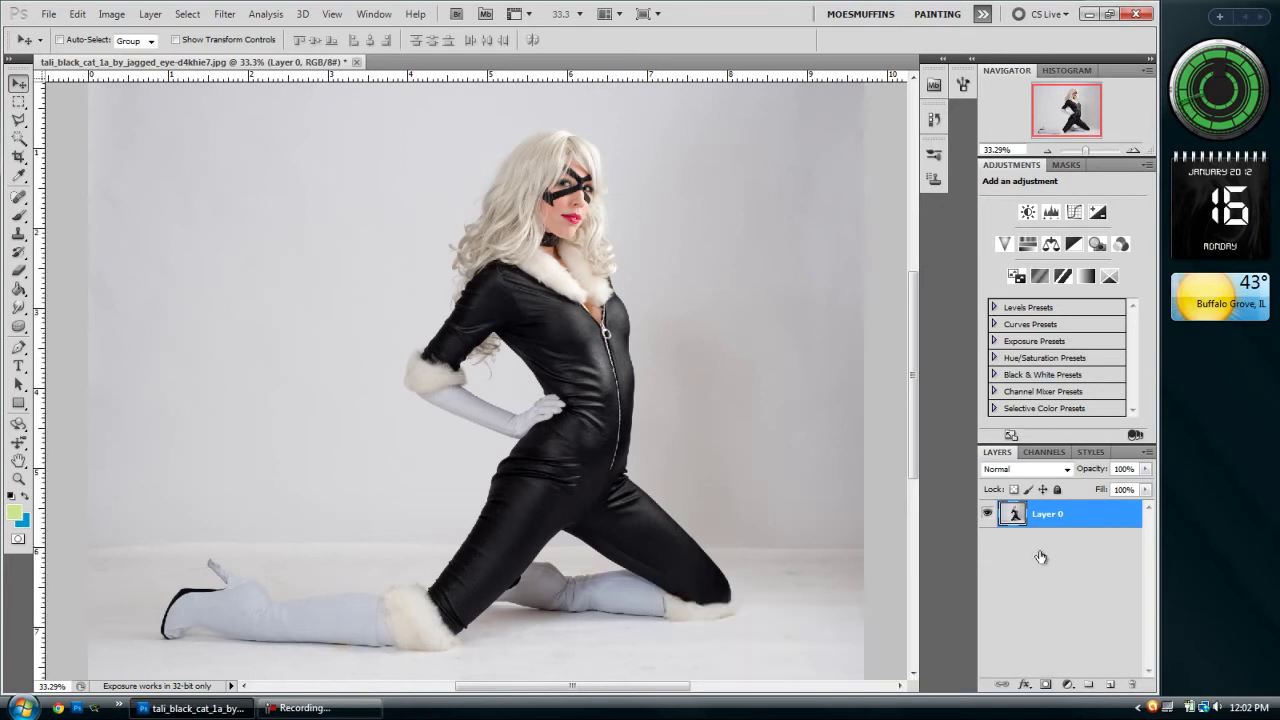
{"action": "left_click", "coordinate": [988, 513]}
{"action": "left_click", "coordinate": [988, 513]}
Step: Add a Gradient Map adjustment layer above Layer 0
{"action": "left_click", "coordinate": [1068, 685]}
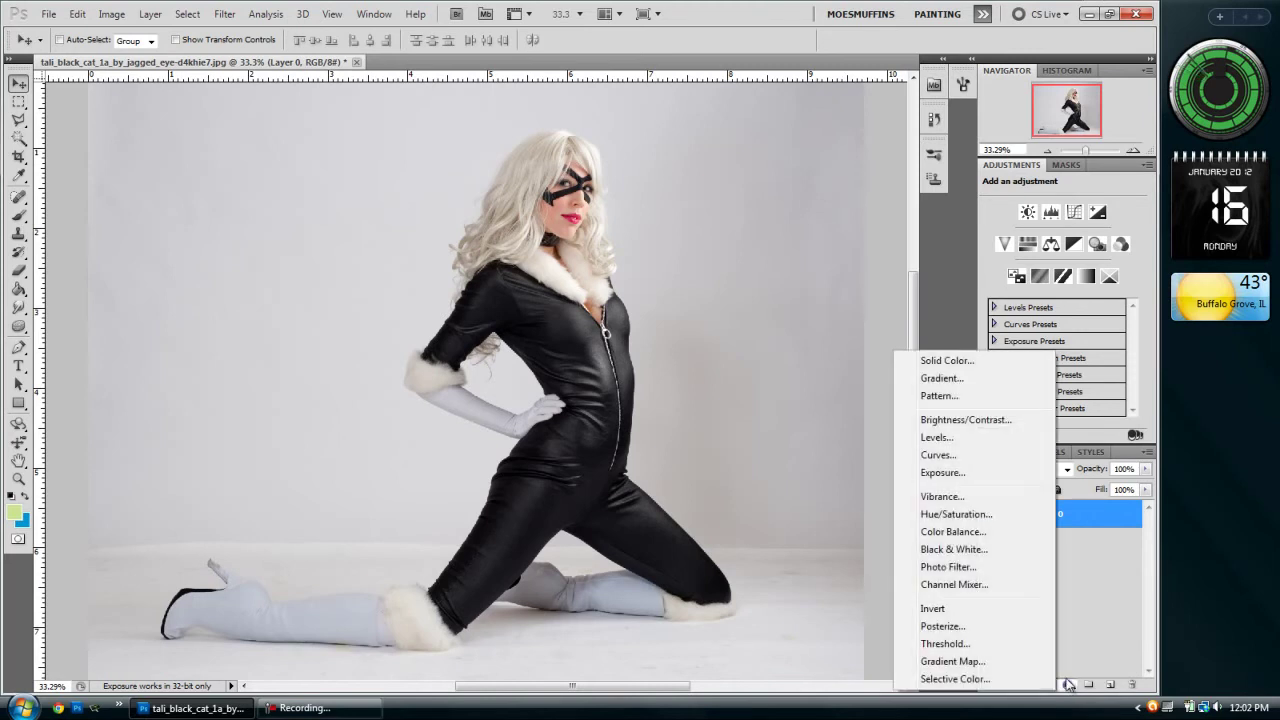
{"action": "left_click", "coordinate": [1094, 597]}
{"action": "left_click", "coordinate": [1066, 685]}
{"action": "left_click", "coordinate": [1008, 663]}
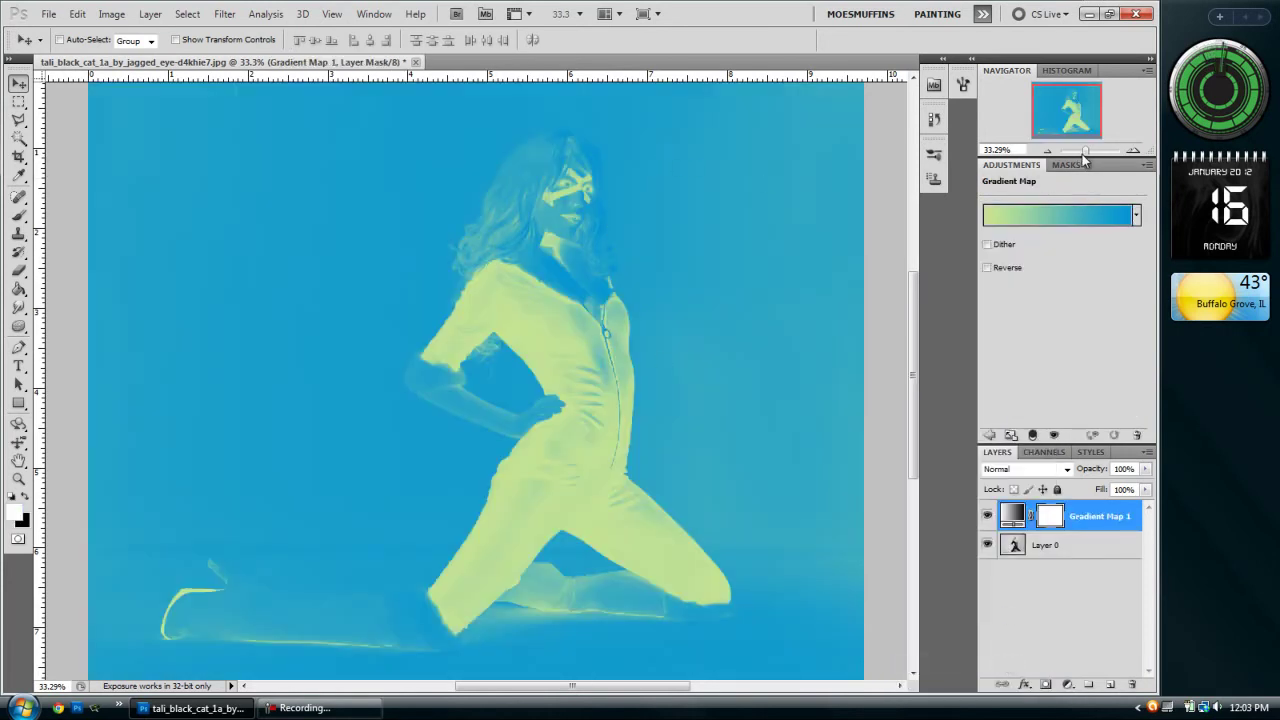
{"action": "left_click_drag", "start_coordinate": [1082, 154], "coordinate": [1085, 151]}
Step: After trying Violet-Orange and Blue-Red-Yellow presets, apply the navy-to-green gradient preset
{"action": "left_click", "coordinate": [1030, 216]}
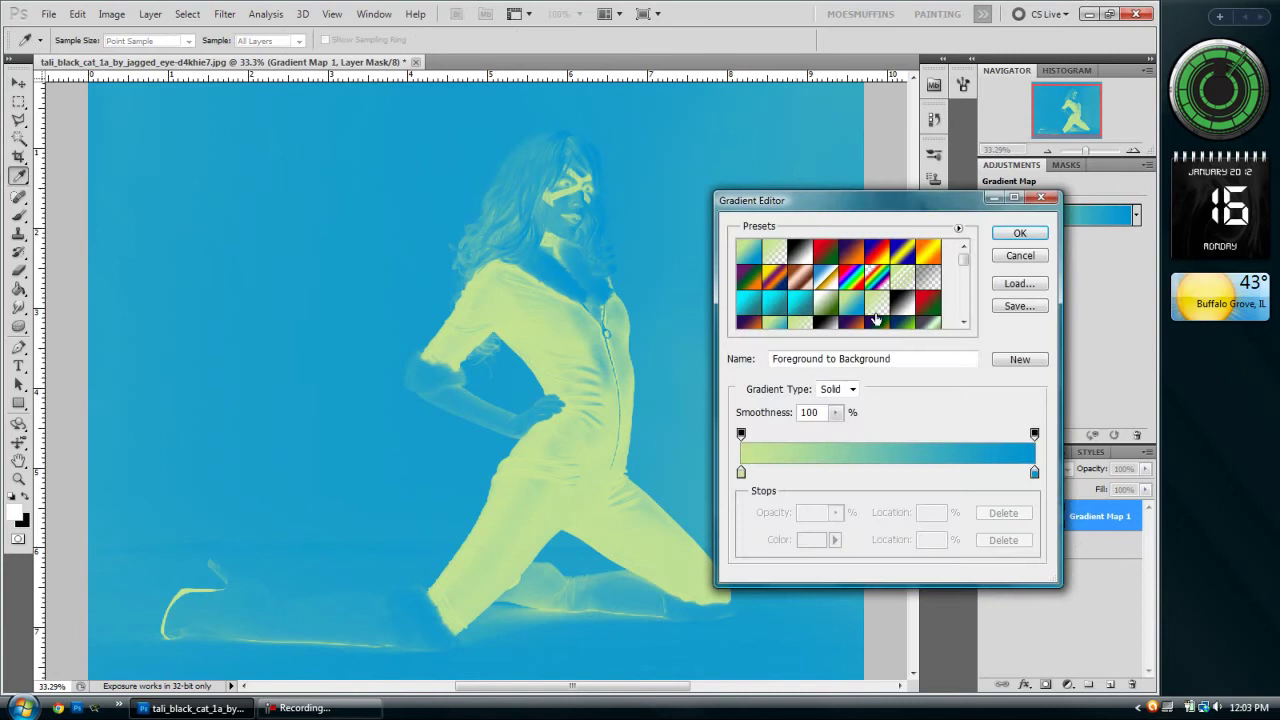
{"action": "scroll", "coordinate": [884, 310], "scroll_direction": "down", "scroll_amount": 1}
{"action": "left_click", "coordinate": [902, 310]}
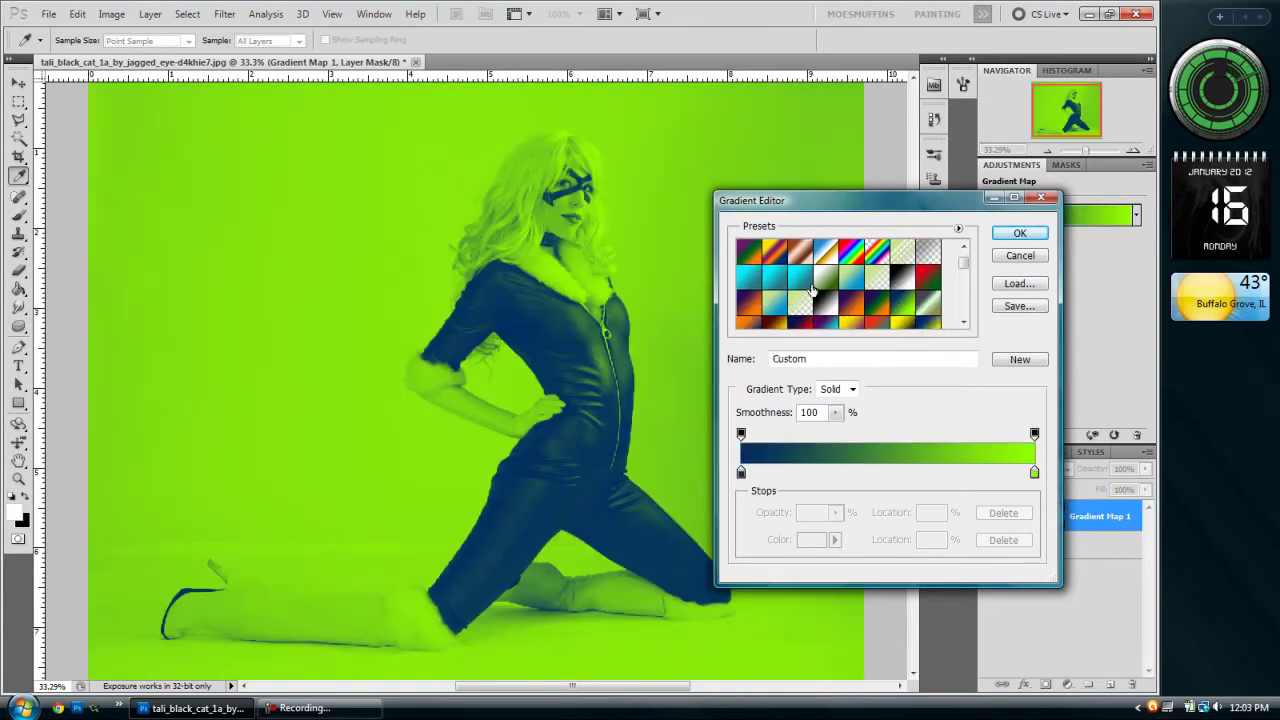
{"action": "scroll", "coordinate": [812, 290], "scroll_direction": "up", "scroll_amount": 1}
{"action": "left_click", "coordinate": [846, 256]}
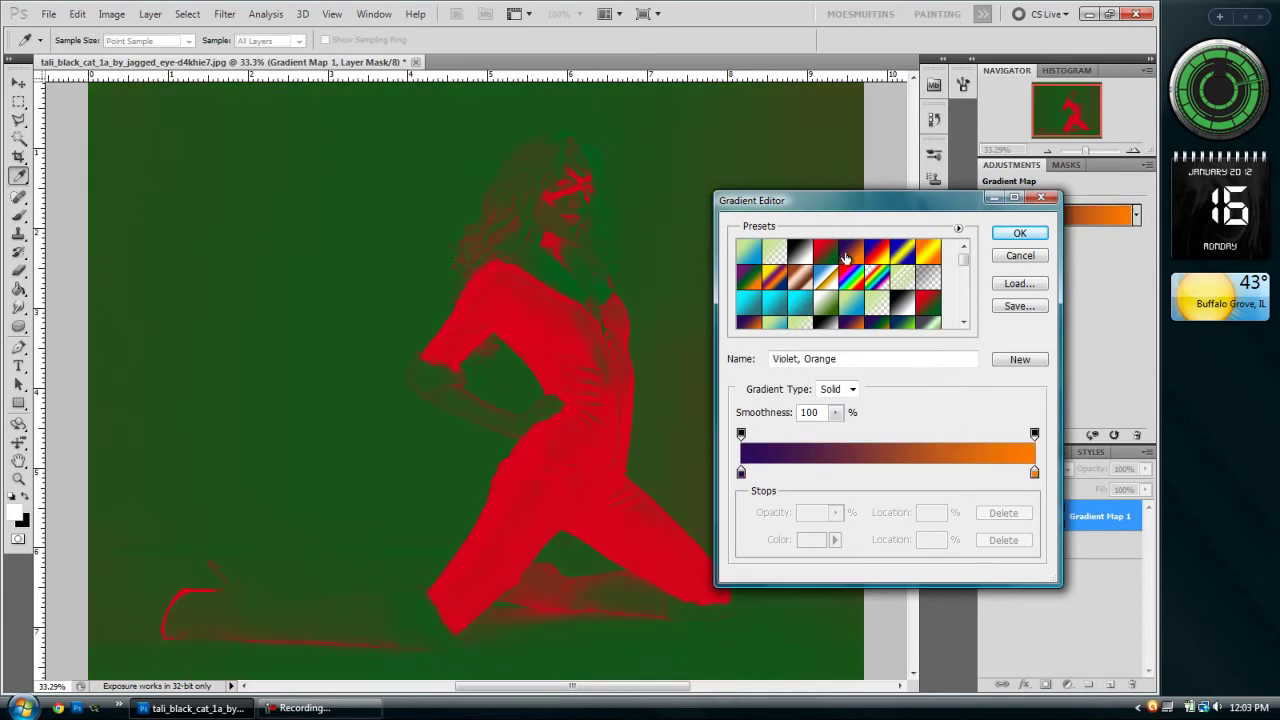
{"action": "left_click", "coordinate": [876, 253]}
{"action": "scroll", "coordinate": [902, 285], "scroll_direction": "down", "scroll_amount": 1}
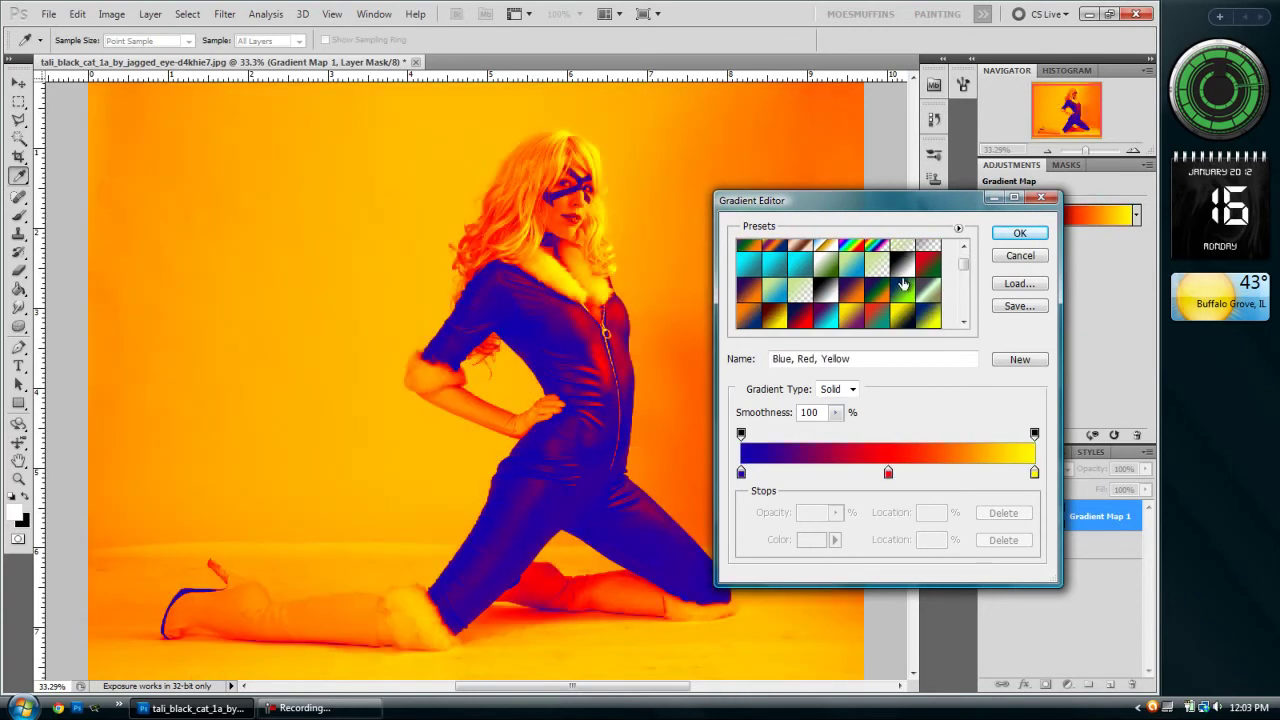
{"action": "left_click", "coordinate": [902, 285]}
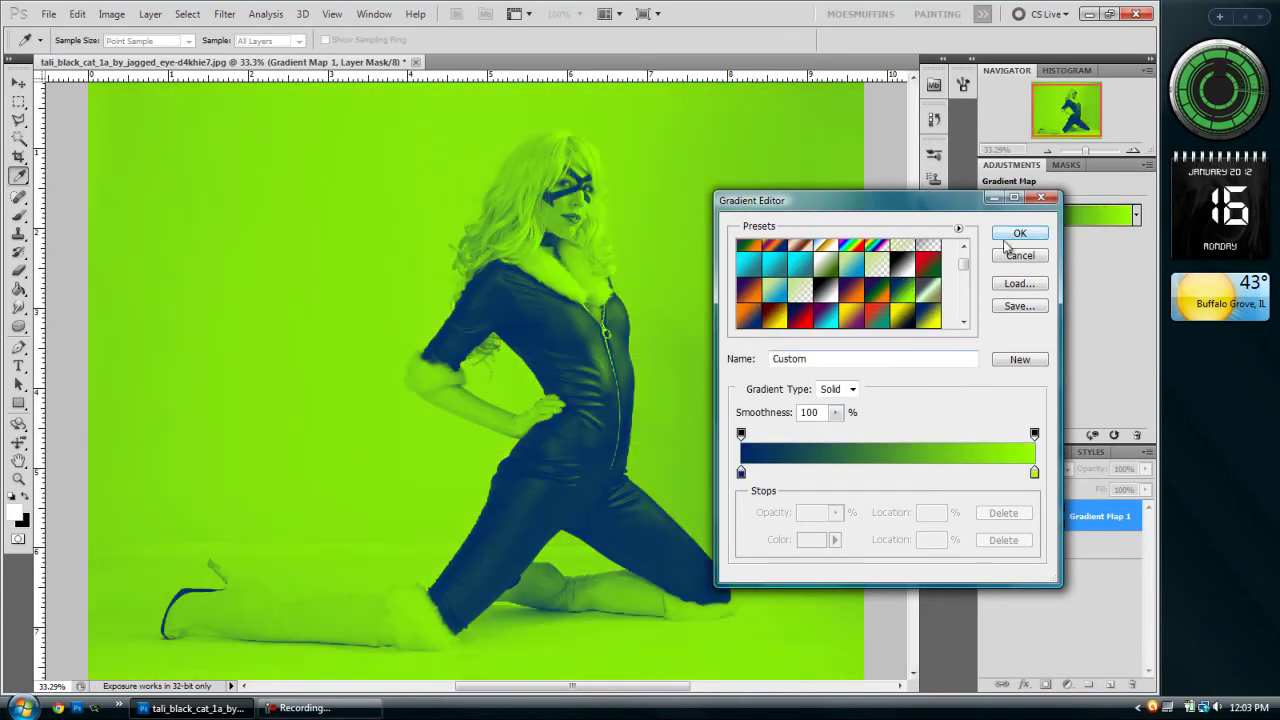
{"action": "left_click", "coordinate": [998, 233]}
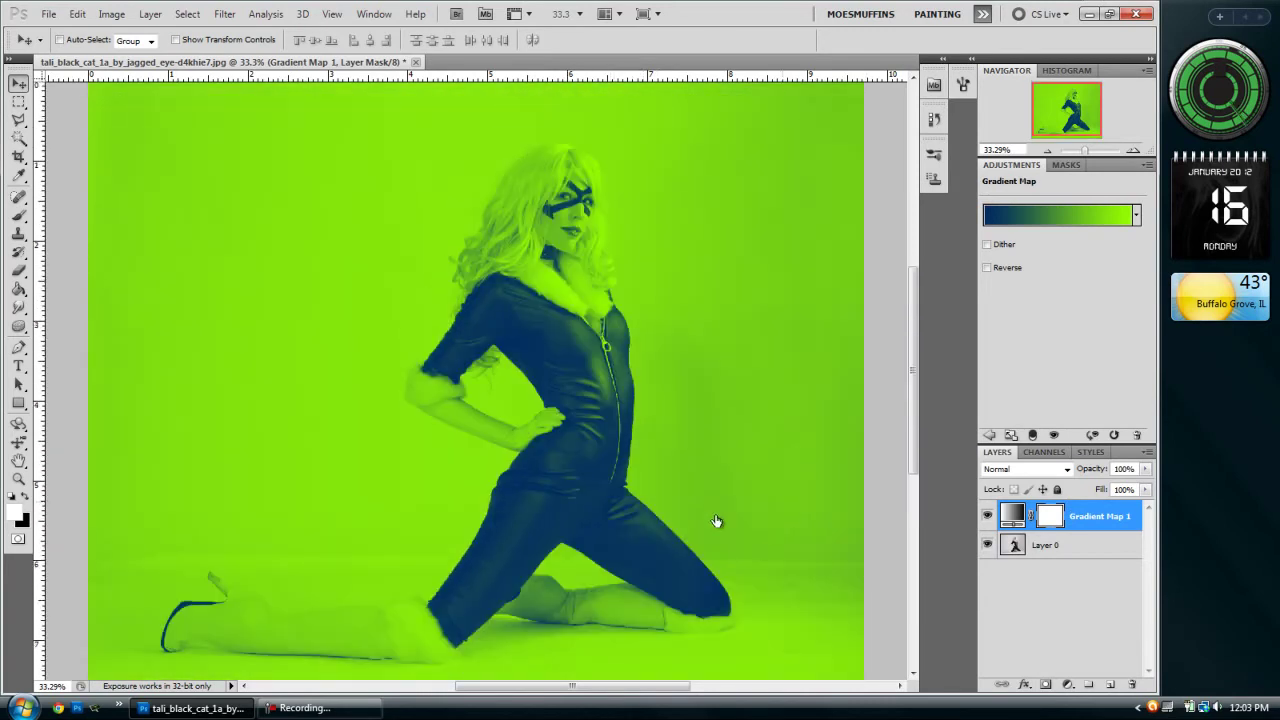
Step: Set the Gradient Map 1 layer's blend mode to Screen in Layer Style
{"action": "left_click", "coordinate": [1090, 516]}
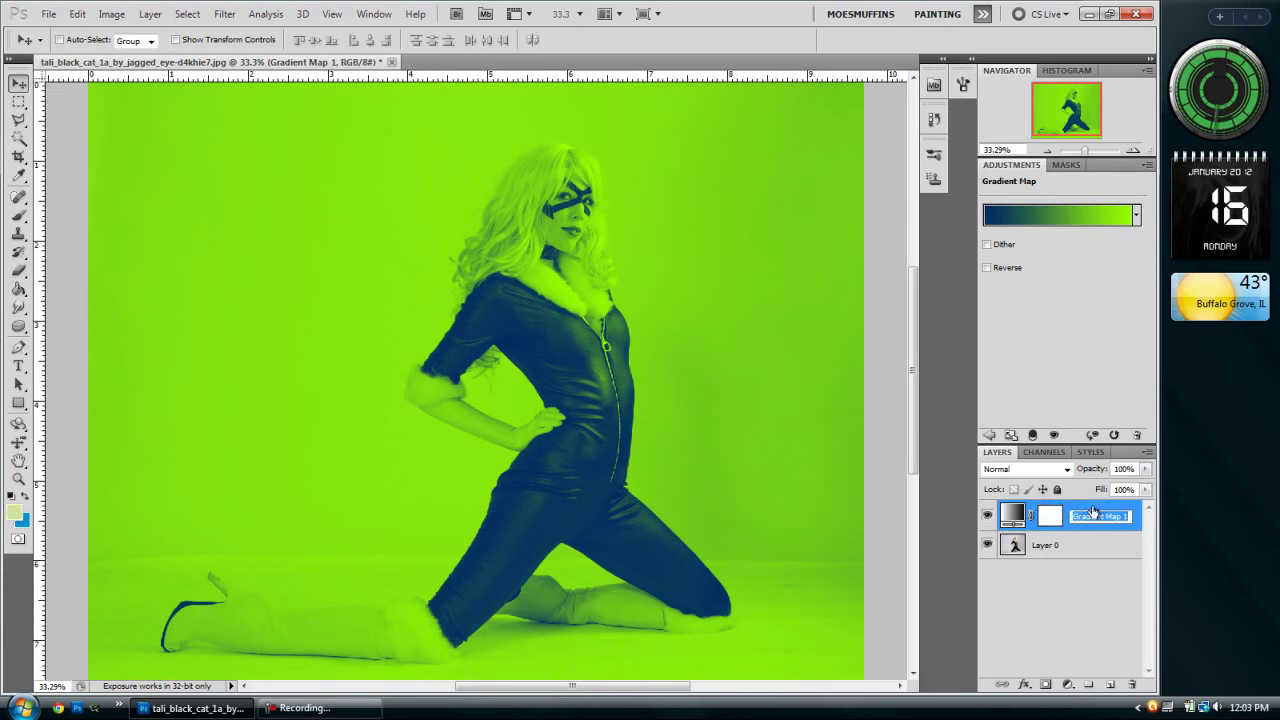
{"action": "double_click", "coordinate": [1093, 513]}
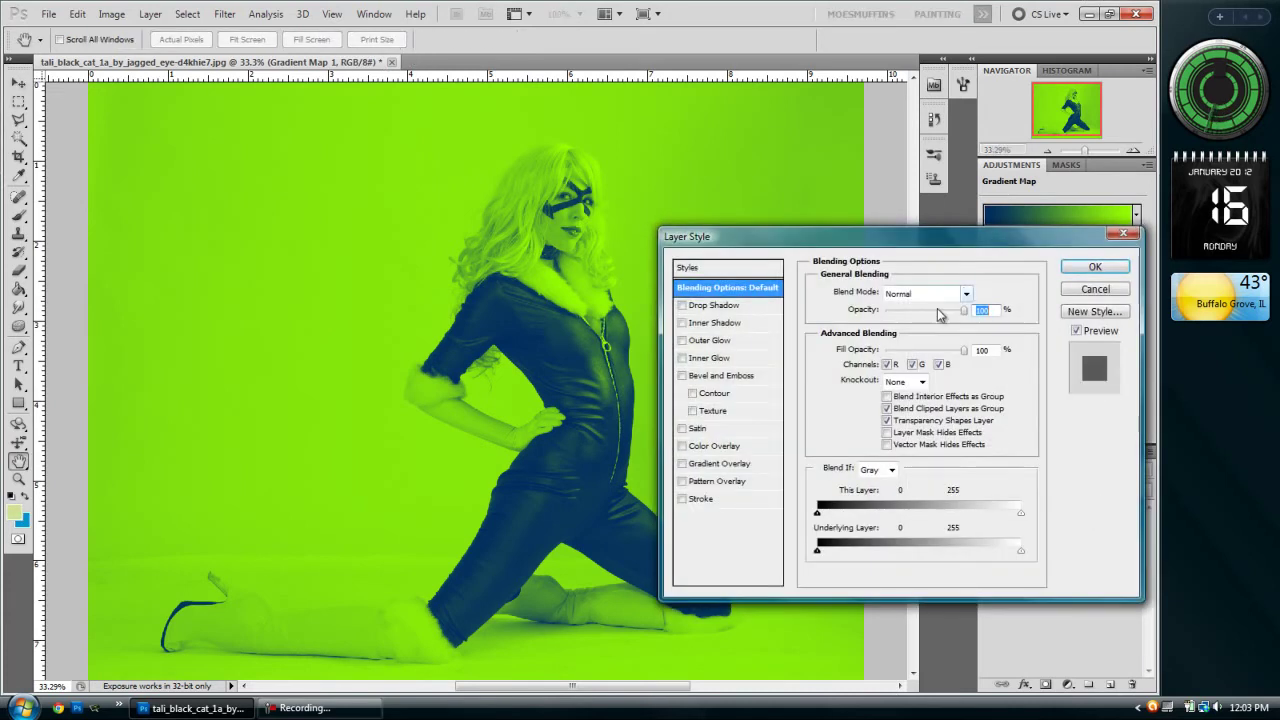
{"action": "left_click", "coordinate": [952, 295]}
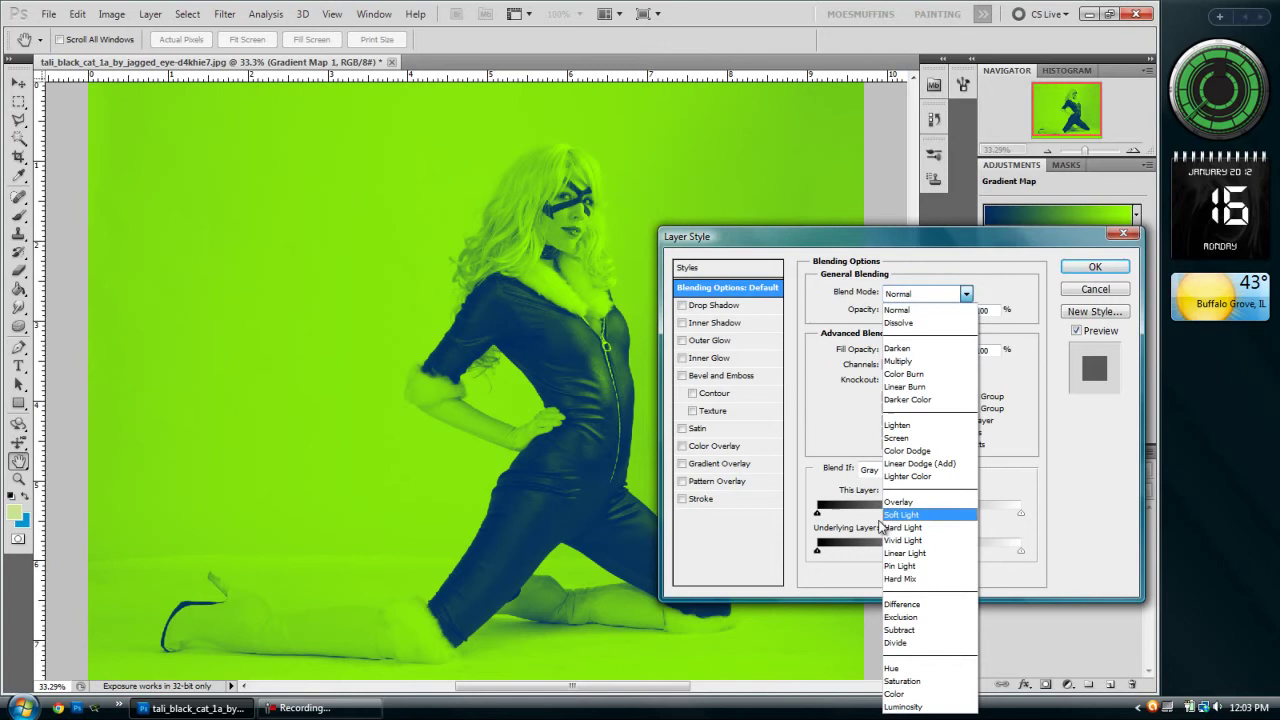
{"action": "left_click", "coordinate": [897, 437]}
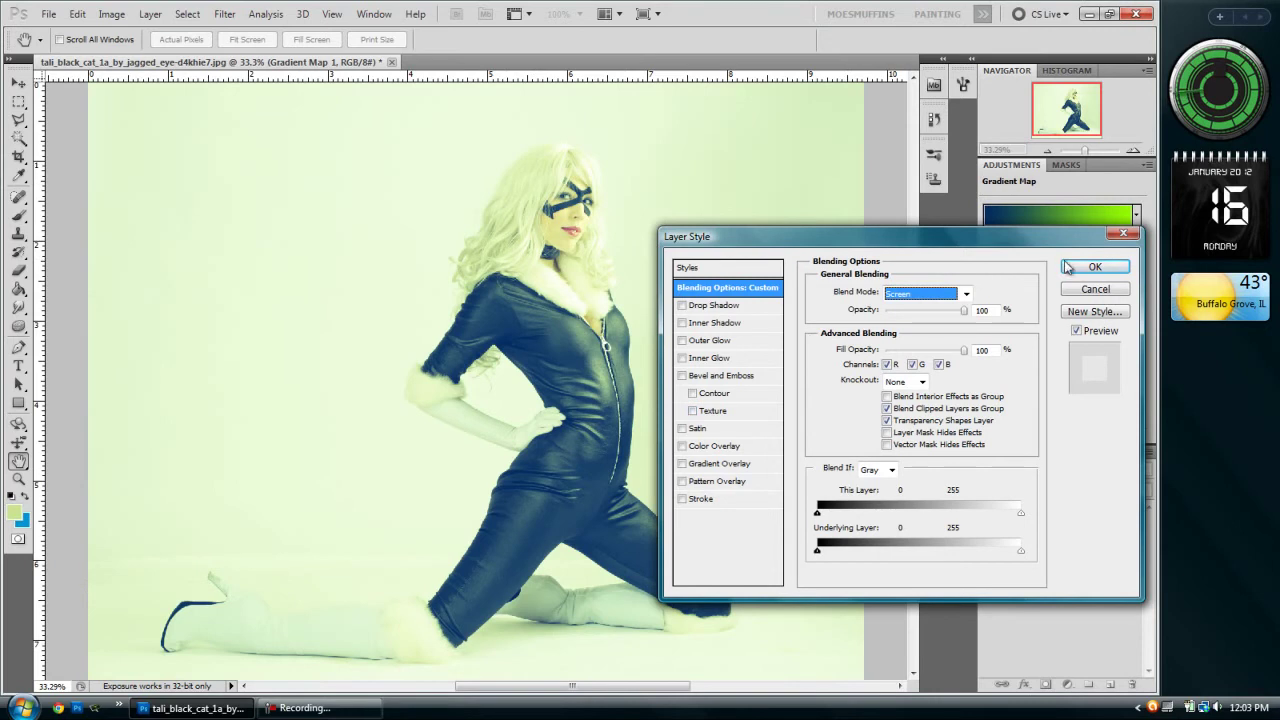
{"action": "left_click", "coordinate": [1095, 266]}
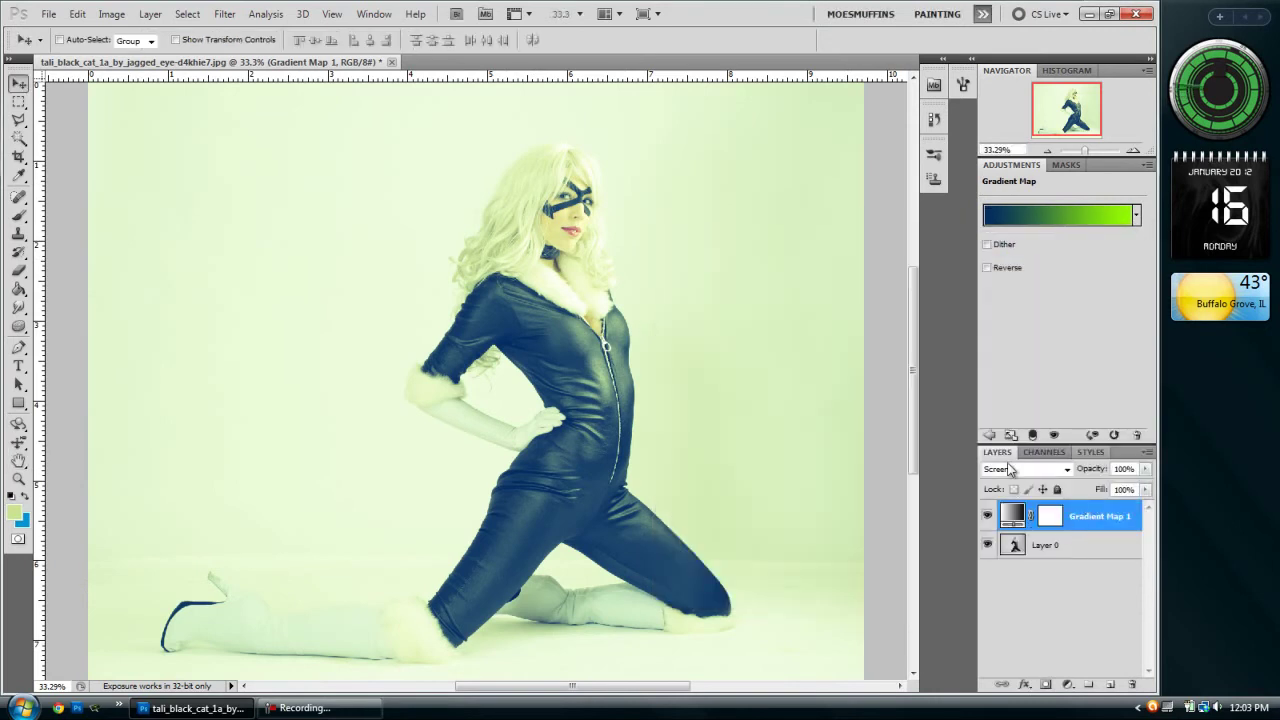
Step: Add a Brightness/Contrast layer with brightness -18 and contrast -34
{"action": "left_click", "coordinate": [1068, 686]}
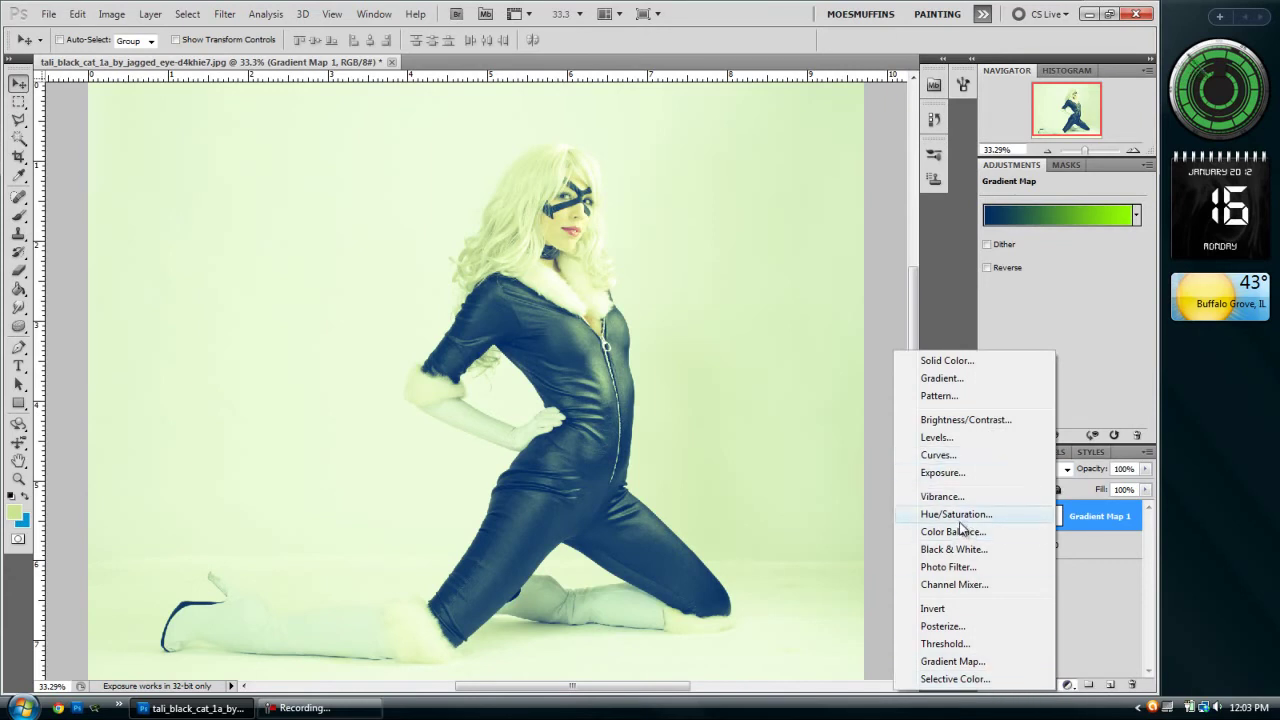
{"action": "left_click", "coordinate": [966, 420]}
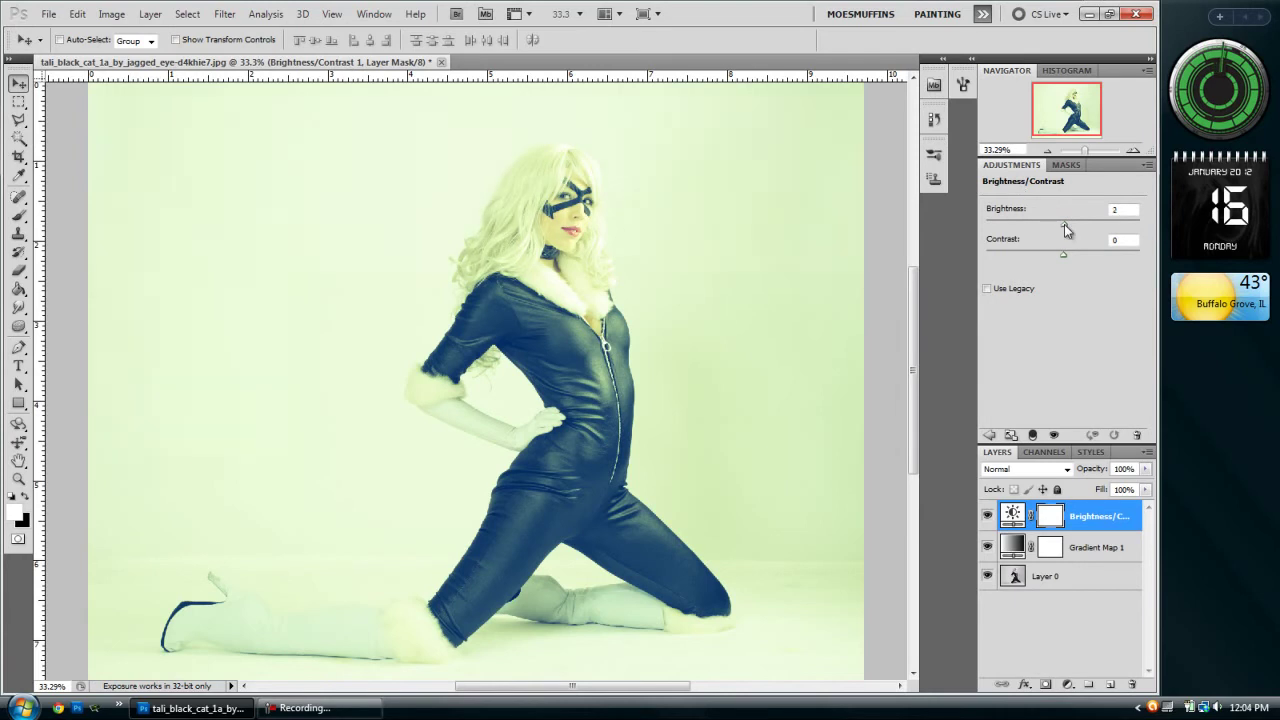
{"action": "left_click_drag", "start_coordinate": [1065, 229], "coordinate": [1055, 228]}
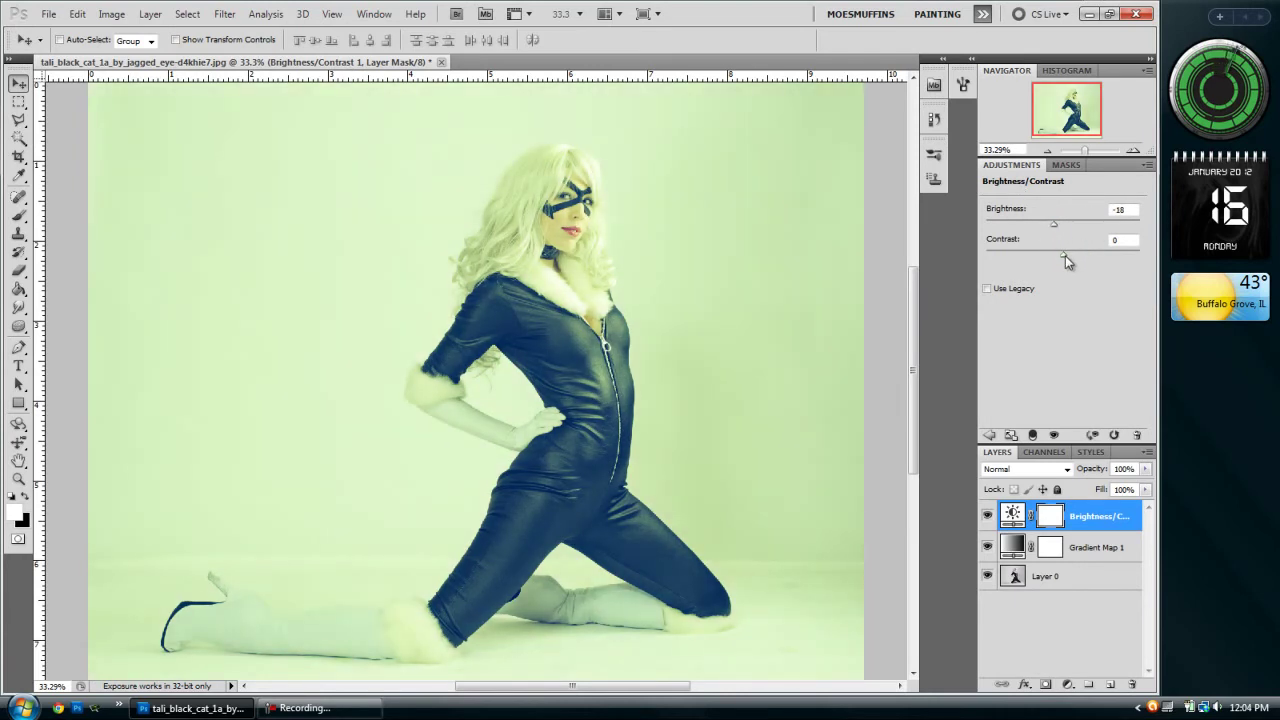
{"action": "left_click_drag", "start_coordinate": [1064, 255], "coordinate": [1013, 260]}
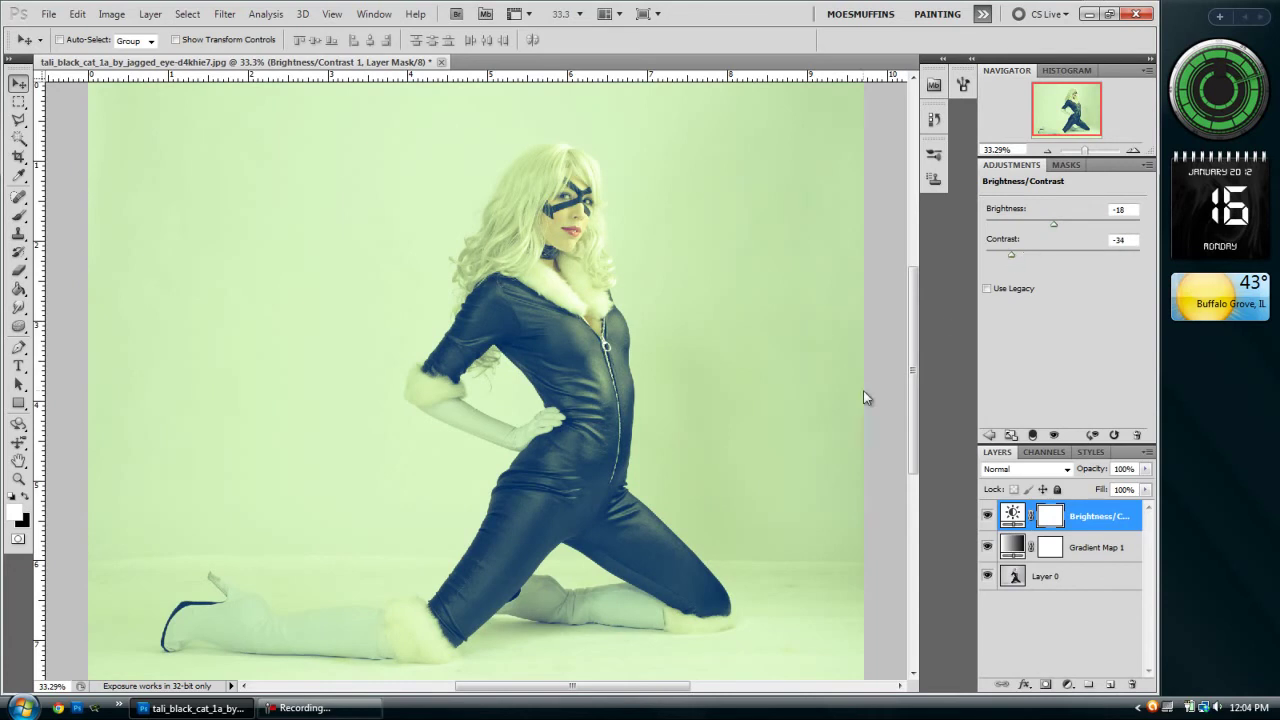
{"action": "left_click_drag", "start_coordinate": [1080, 126], "coordinate": [1081, 120]}
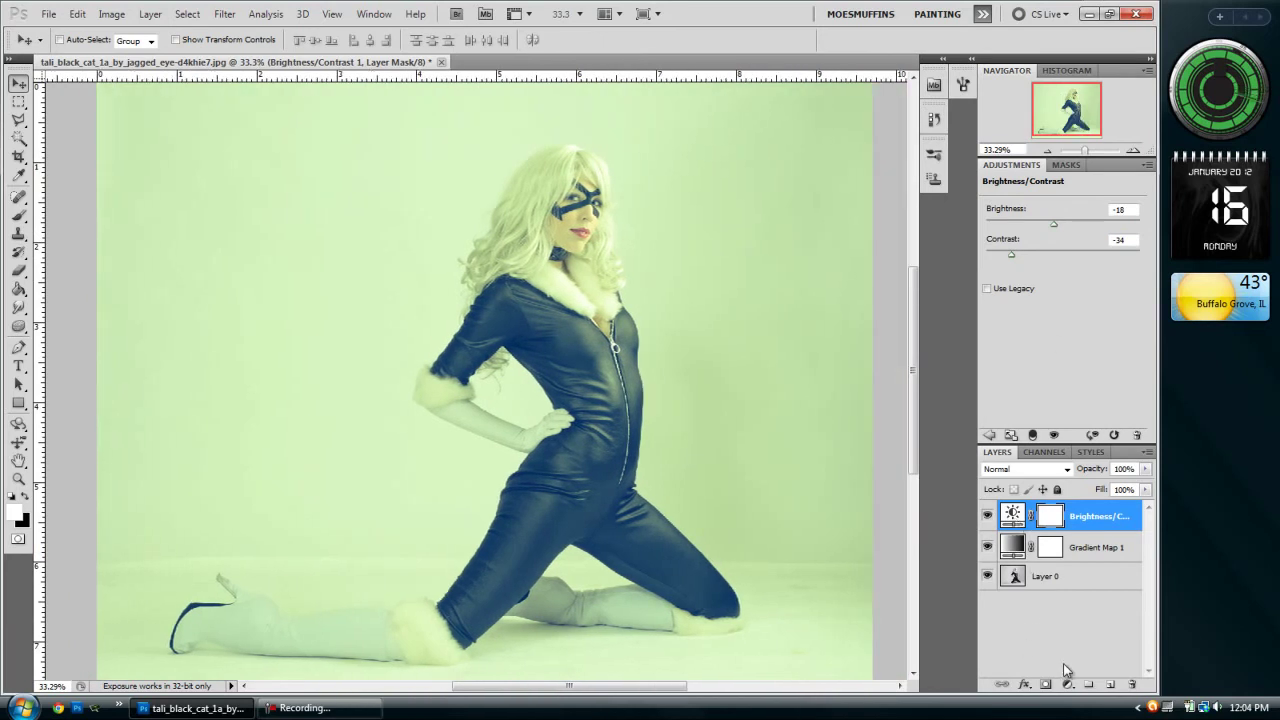
Step: Reselect the Gradient Map 1 layer in the Layers panel
{"action": "left_click", "coordinate": [1100, 547]}
{"action": "mouse_move", "coordinate": [1006, 545]}
{"action": "left_mouse_down"}
{"action": "mouse_move", "coordinate": [1001, 509]}
{"action": "mouse_move", "coordinate": [1016, 550]}
{"action": "left_mouse_up"}
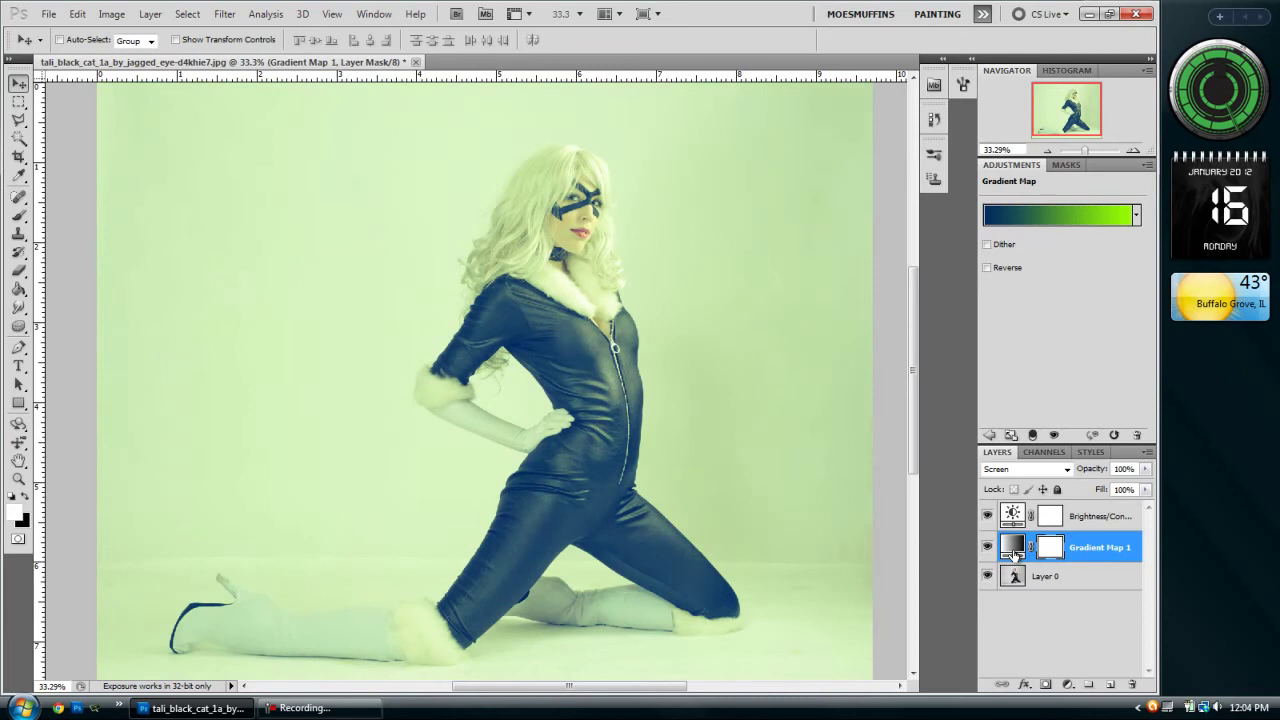
{"action": "left_click", "coordinate": [1084, 518]}
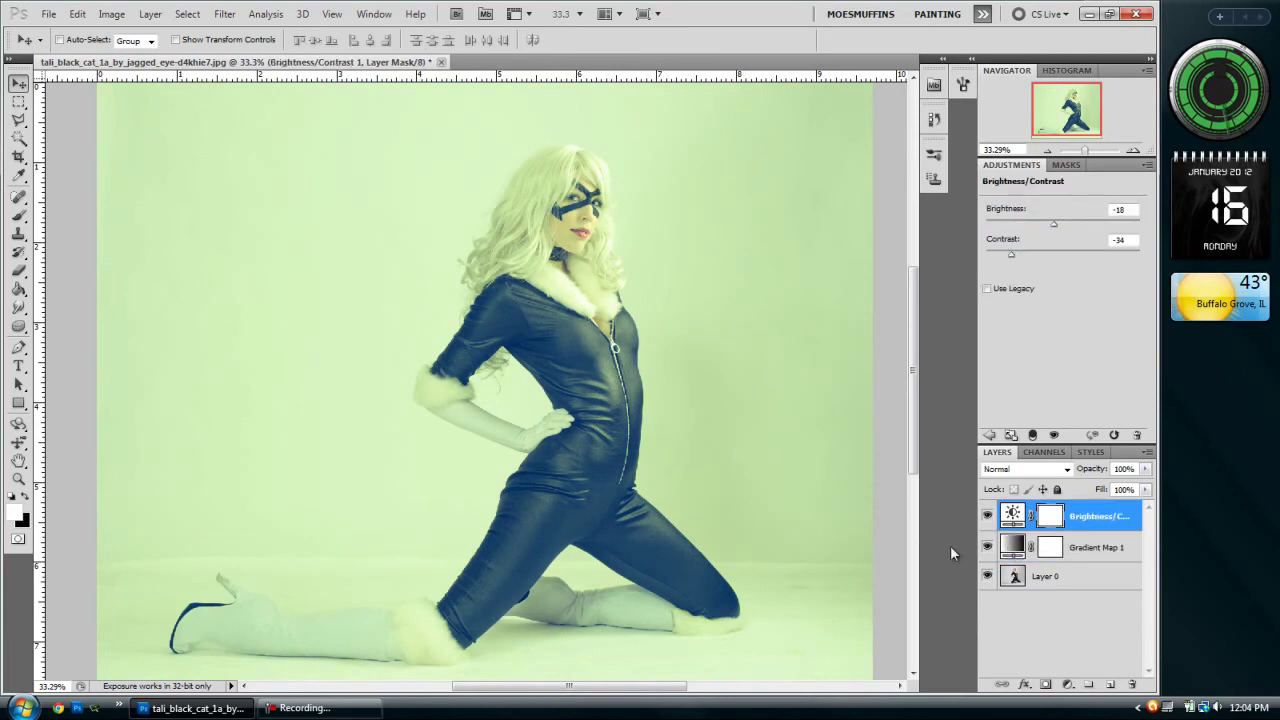
{"action": "left_click", "coordinate": [1062, 546]}
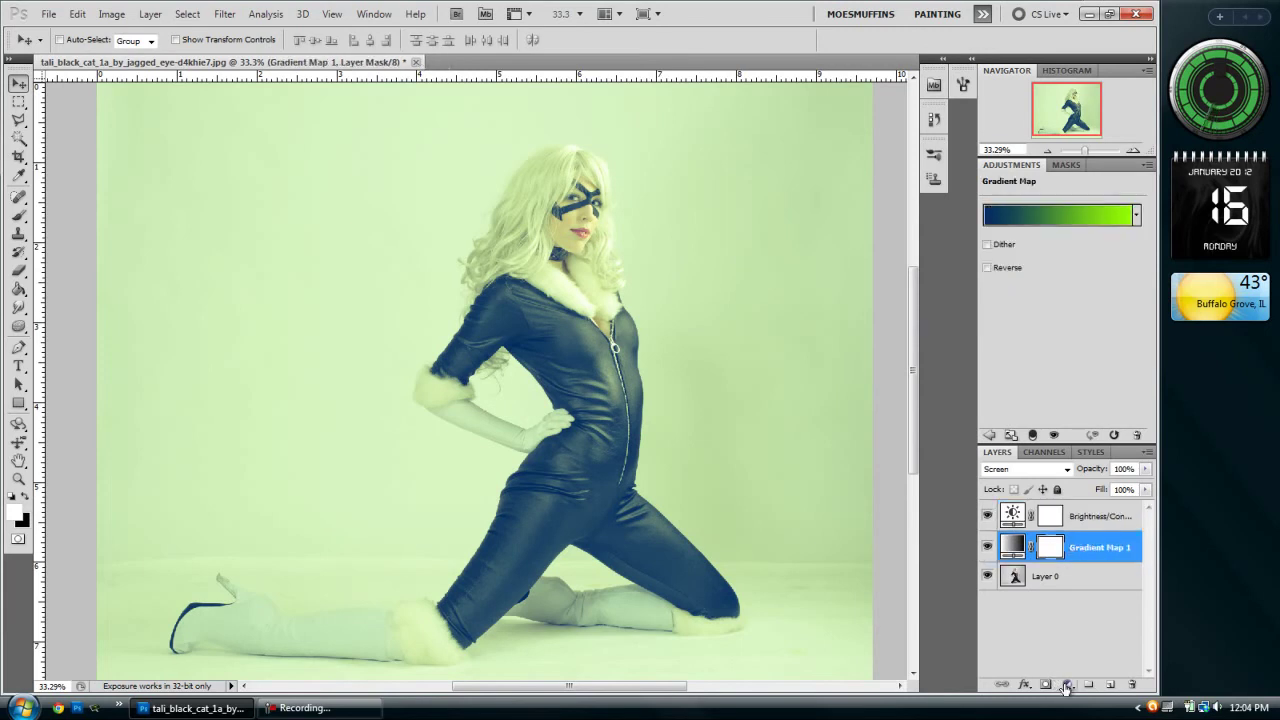
Step: Add a Vibrance layer above Gradient Map 1 with vibrance +10 and saturation +19
{"action": "left_click", "coordinate": [1047, 684]}
{"action": "left_click", "coordinate": [1116, 545]}
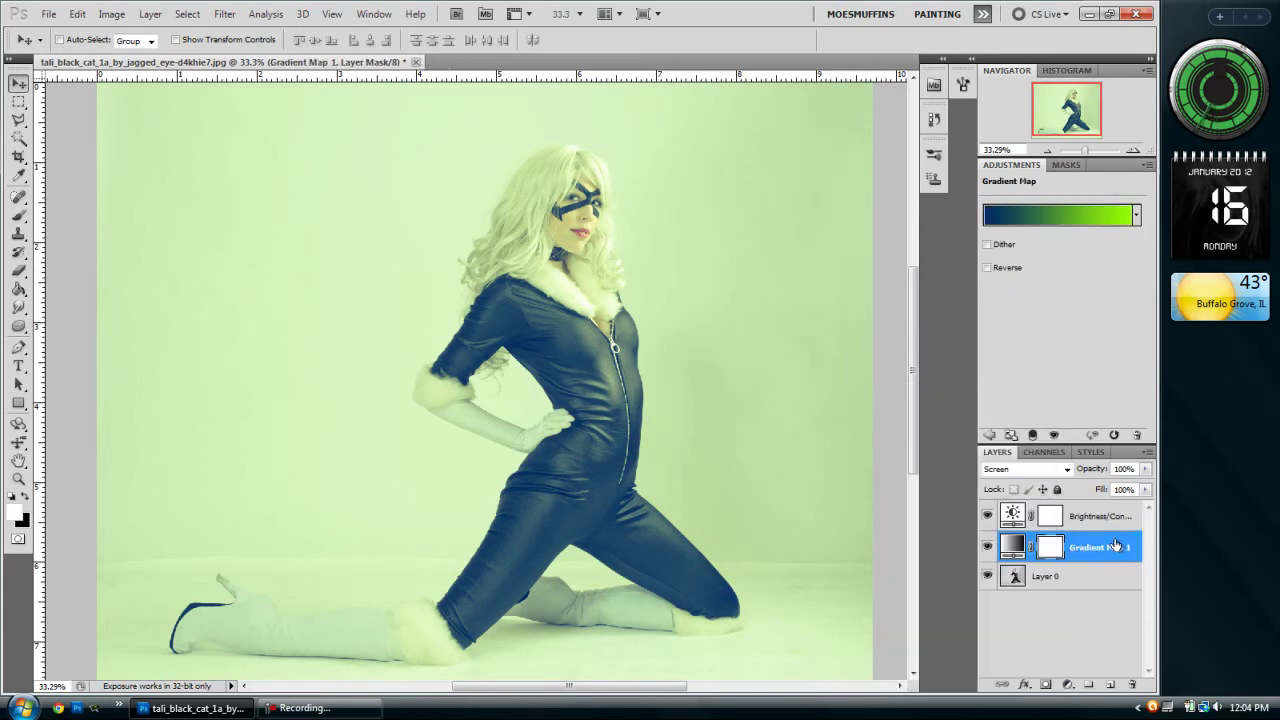
{"action": "left_click", "coordinate": [1068, 684]}
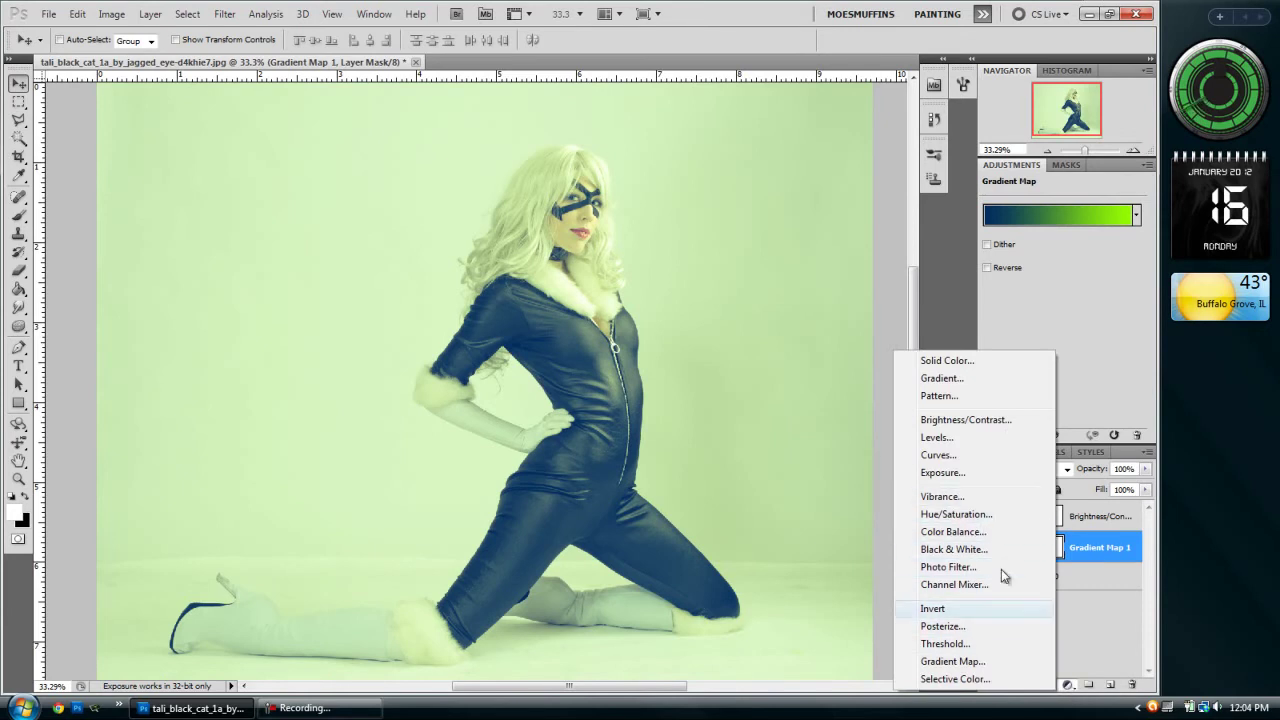
{"action": "left_click", "coordinate": [942, 496]}
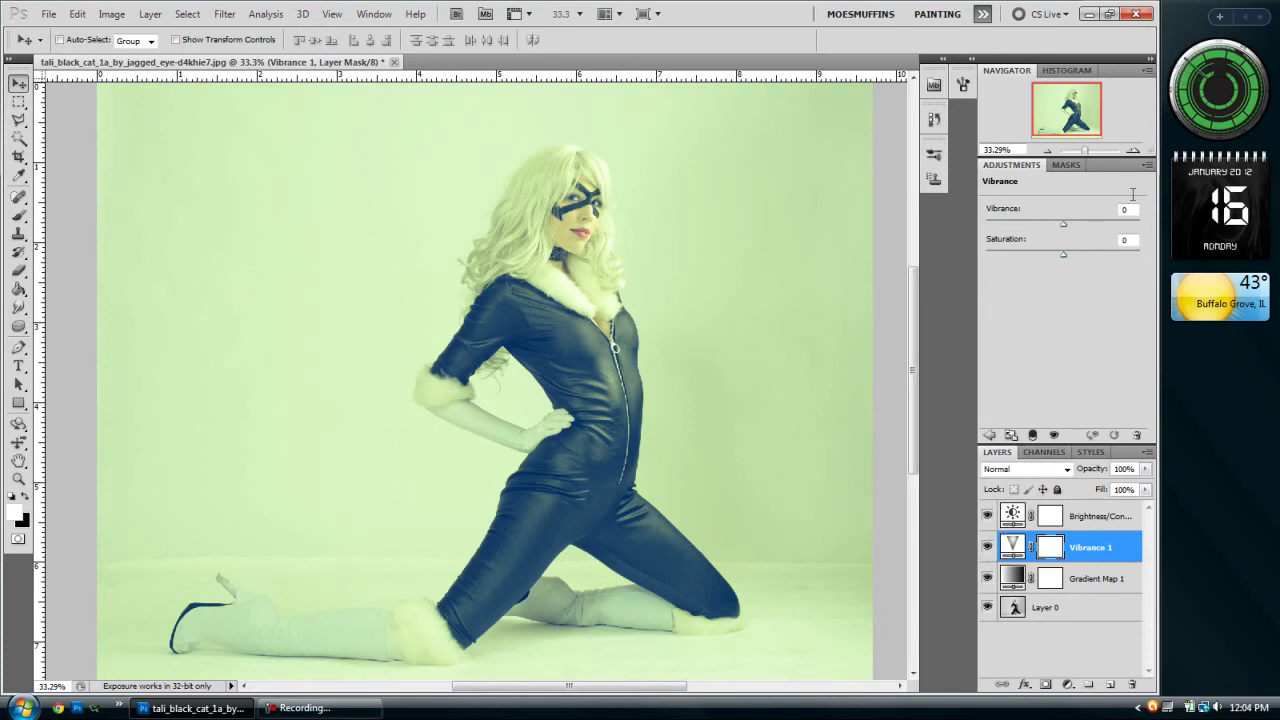
{"action": "left_click_drag", "start_coordinate": [1071, 226], "coordinate": [1070, 227]}
{"action": "left_click_drag", "start_coordinate": [1062, 257], "coordinate": [1069, 255]}
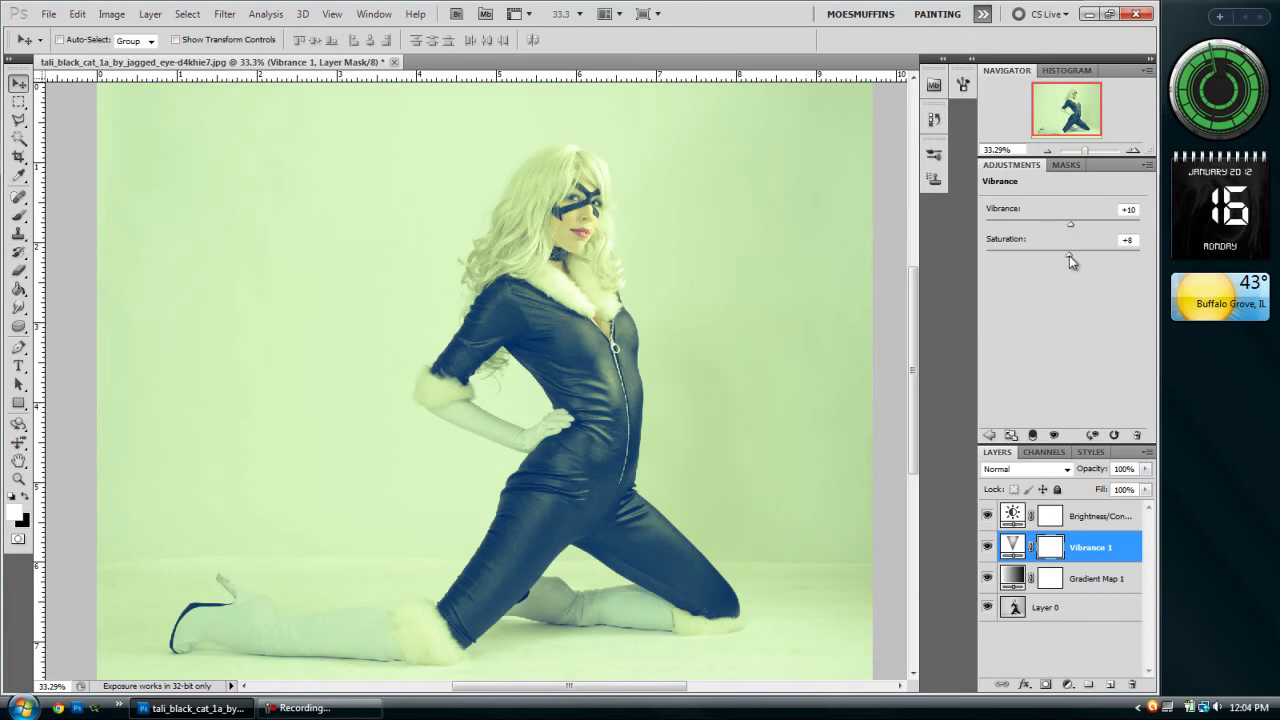
Step: Select the Brightness/Contrast 1 layer at the top of the adjustment stack
{"action": "mouse_move", "coordinate": [1008, 548]}
{"action": "left_mouse_down"}
{"action": "mouse_move", "coordinate": [1010, 512]}
{"action": "mouse_move", "coordinate": [1006, 562]}
{"action": "left_mouse_up"}
{"action": "left_click", "coordinate": [1026, 522]}
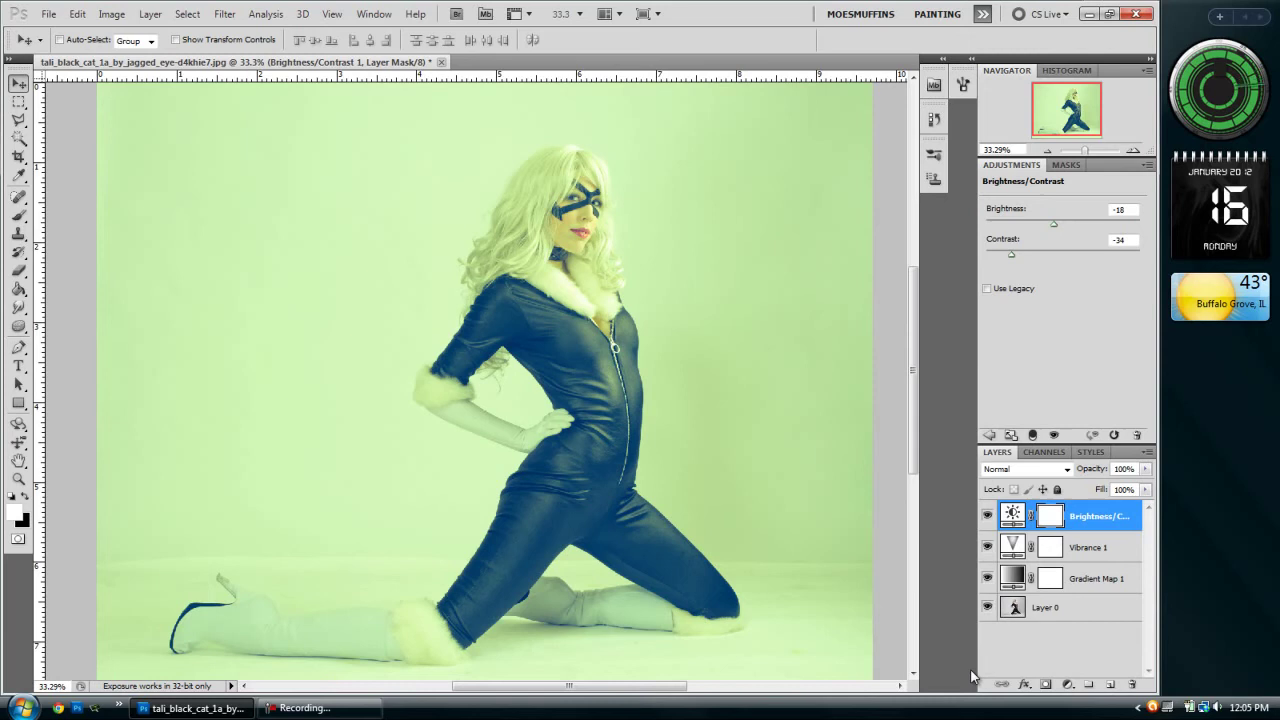
{"action": "left_click", "coordinate": [1068, 685]}
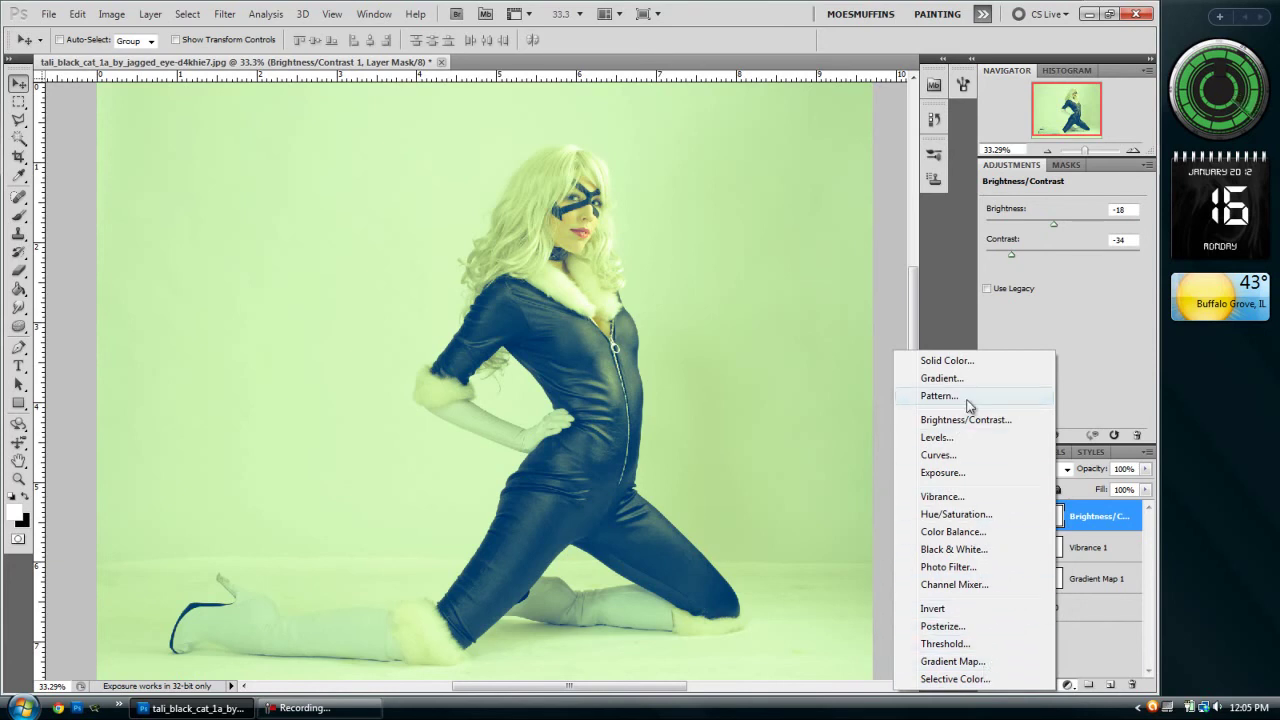
Step: Add a Curves layer with points near 95/42 and 217/222 to brighten the photo
{"action": "left_click", "coordinate": [975, 462]}
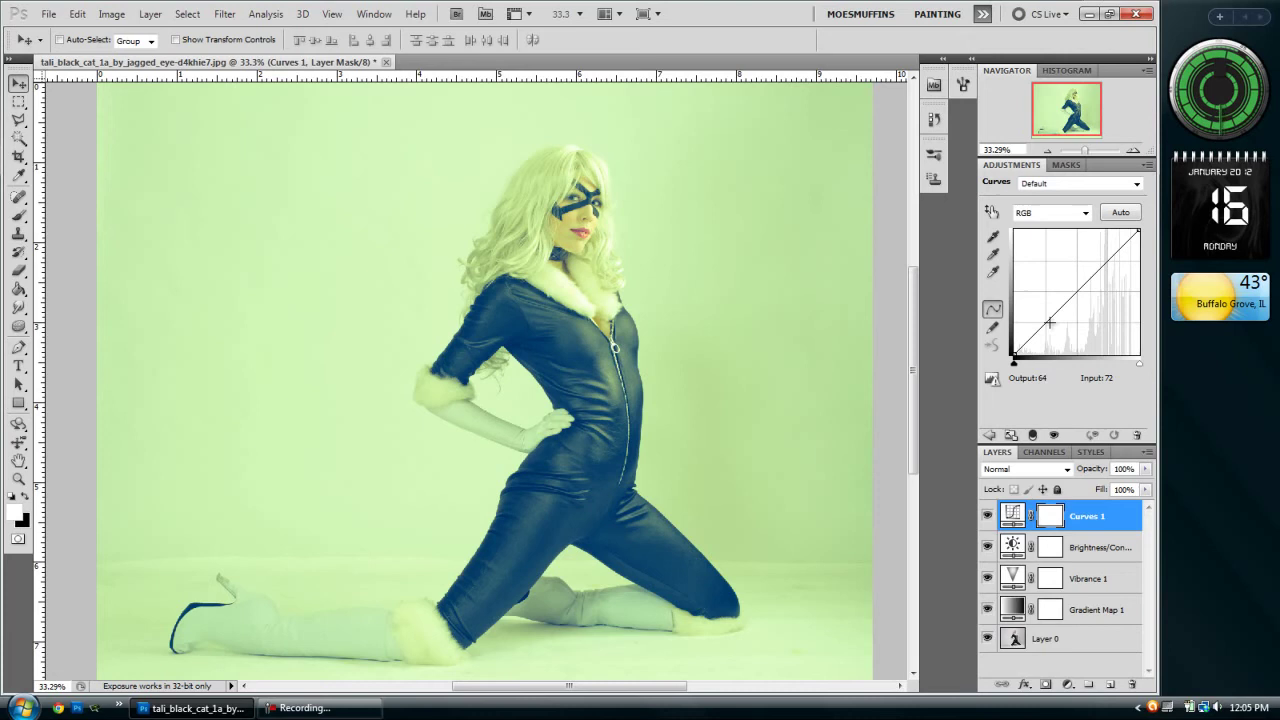
{"action": "left_click_drag", "start_coordinate": [1036, 329], "coordinate": [1075, 340]}
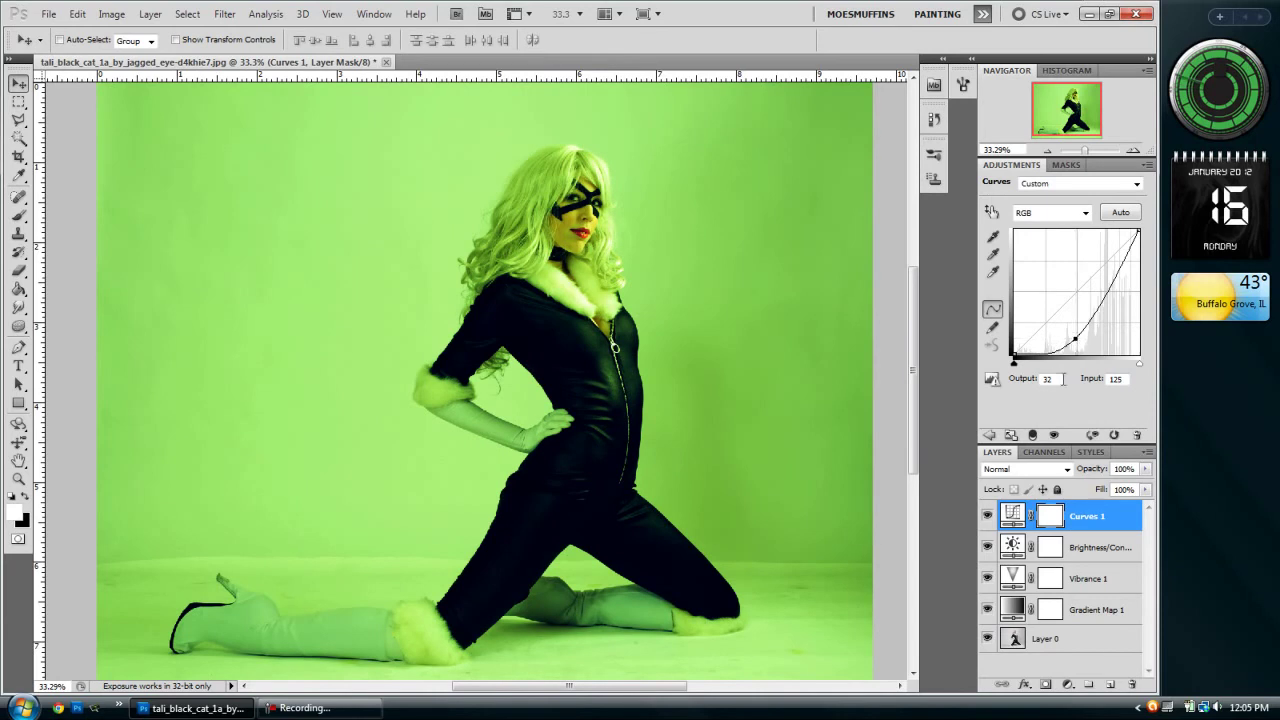
{"action": "left_click", "coordinate": [1126, 378]}
{"action": "left_click", "coordinate": [1050, 378]}
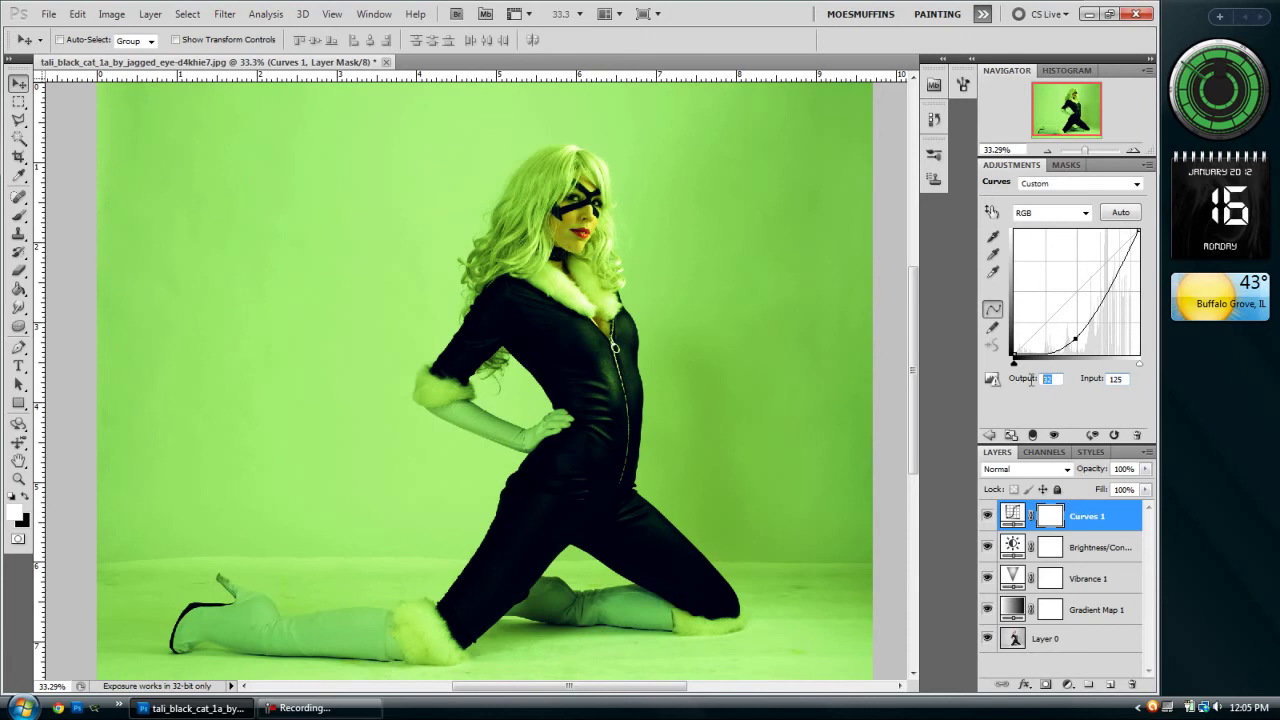
{"action": "left_click", "coordinate": [1125, 378]}
{"action": "left_click_drag", "start_coordinate": [1118, 268], "coordinate": [1108, 262]}
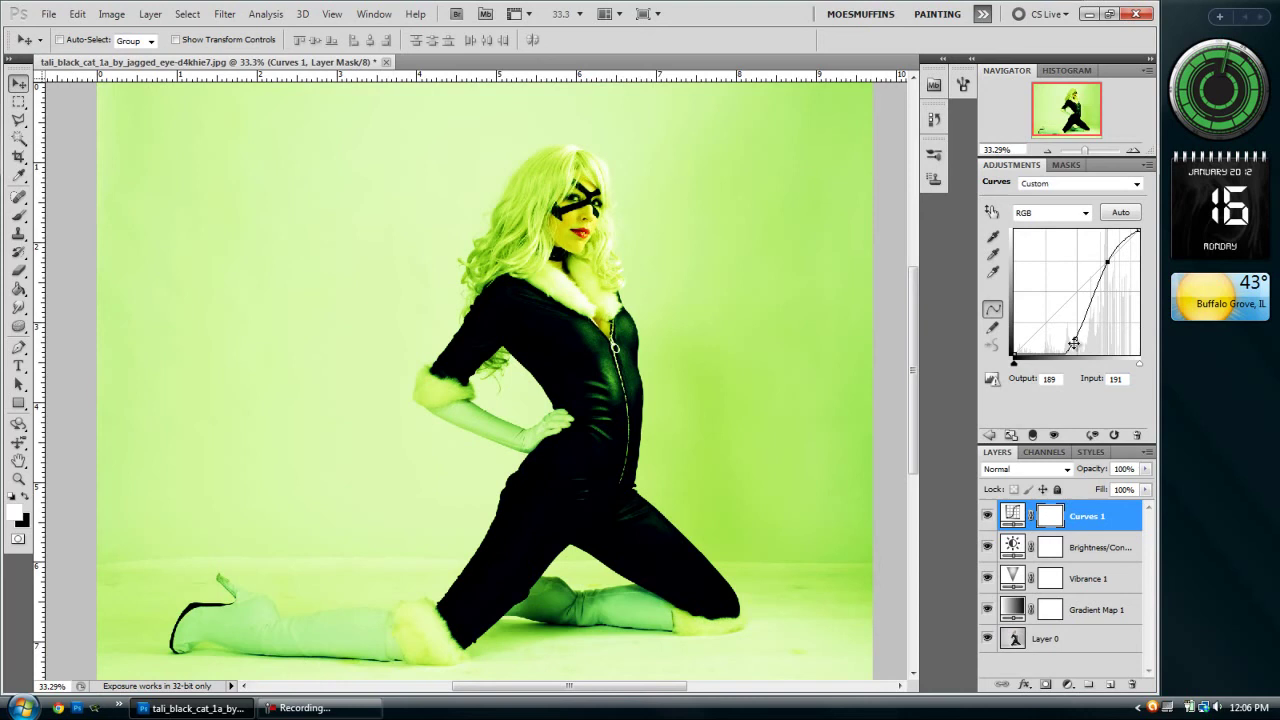
{"action": "left_click_drag", "start_coordinate": [1073, 343], "coordinate": [1057, 330]}
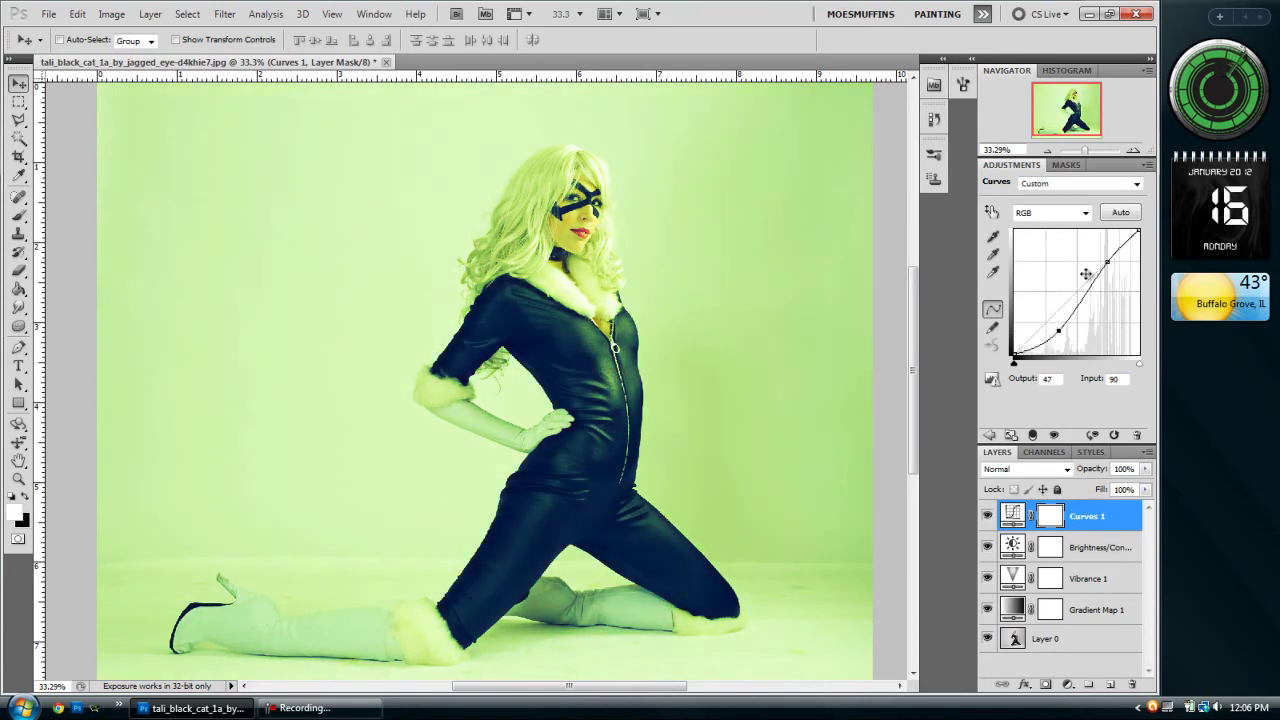
{"action": "left_click_drag", "start_coordinate": [1107, 262], "coordinate": [1121, 245]}
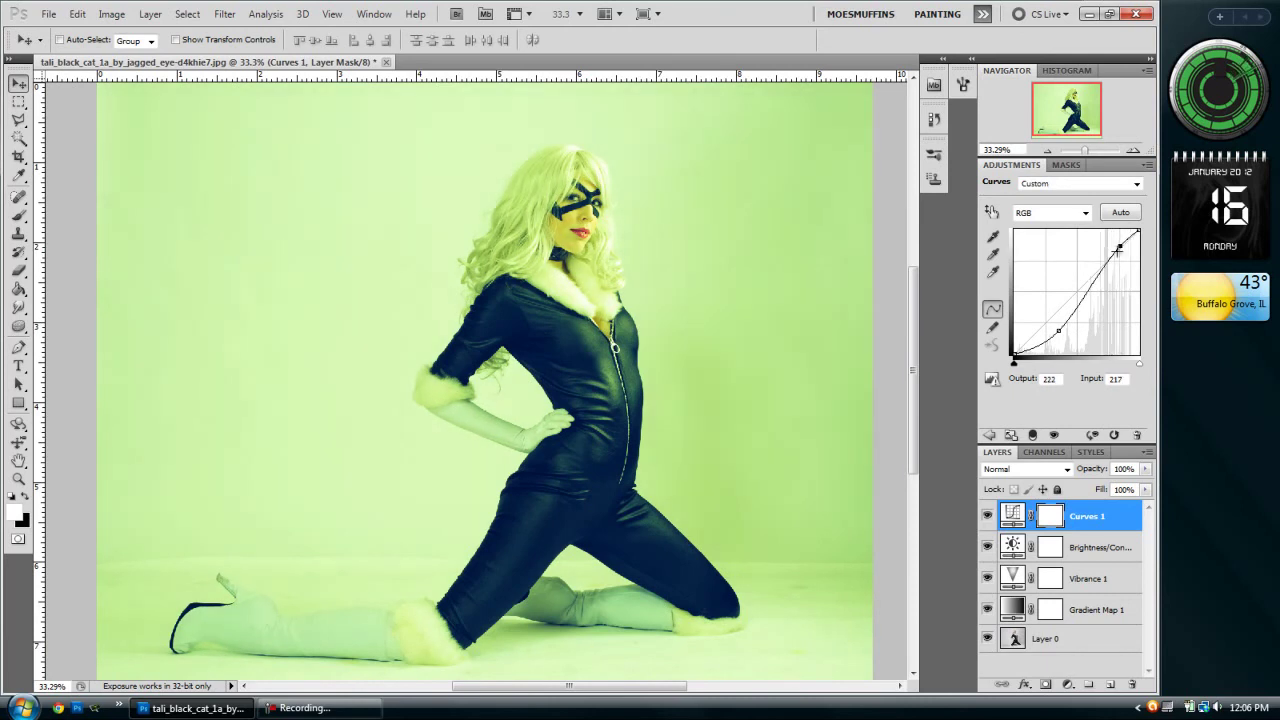
Step: Nudge the lower and upper Curves points to rebalance shadows and highlights
{"action": "left_click", "coordinate": [1058, 329]}
{"action": "left_click_drag", "start_coordinate": [1123, 379], "coordinate": [1100, 384]}
{"action": "left_click", "coordinate": [1120, 245]}
{"action": "left_click_drag", "start_coordinate": [1081, 112], "coordinate": [1081, 116]}
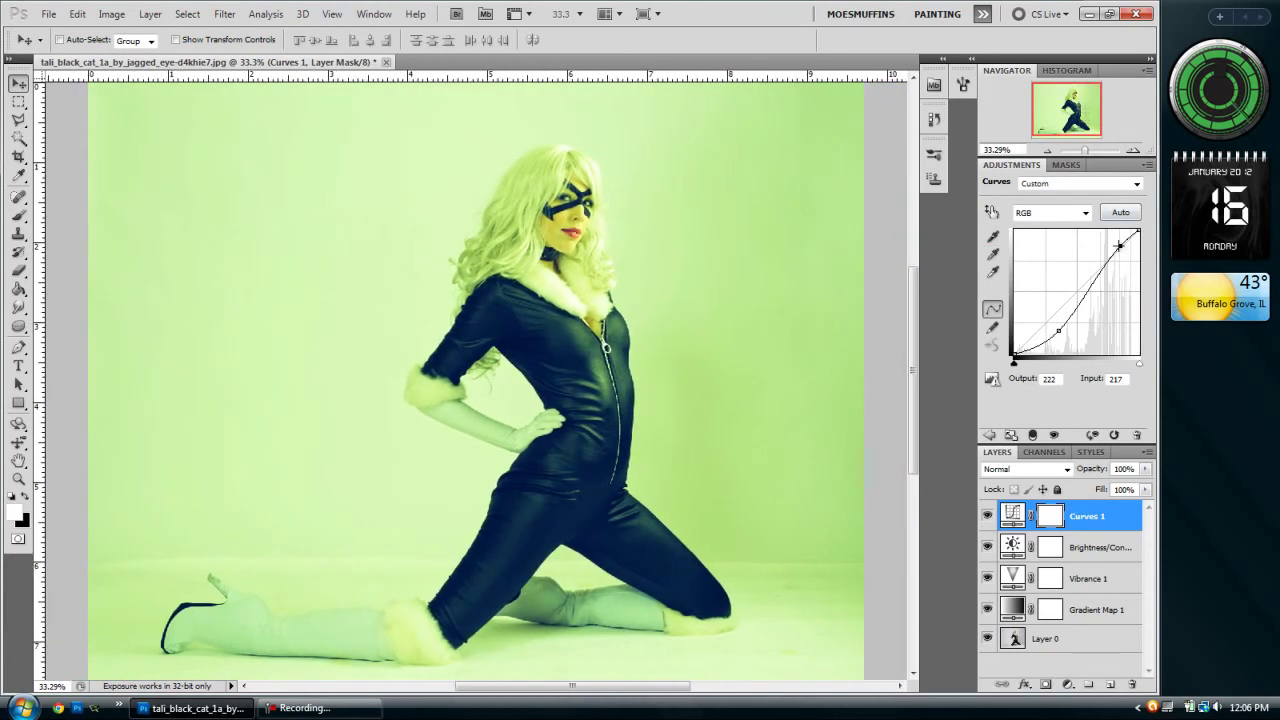
{"action": "left_click_drag", "start_coordinate": [1120, 245], "coordinate": [1126, 250]}
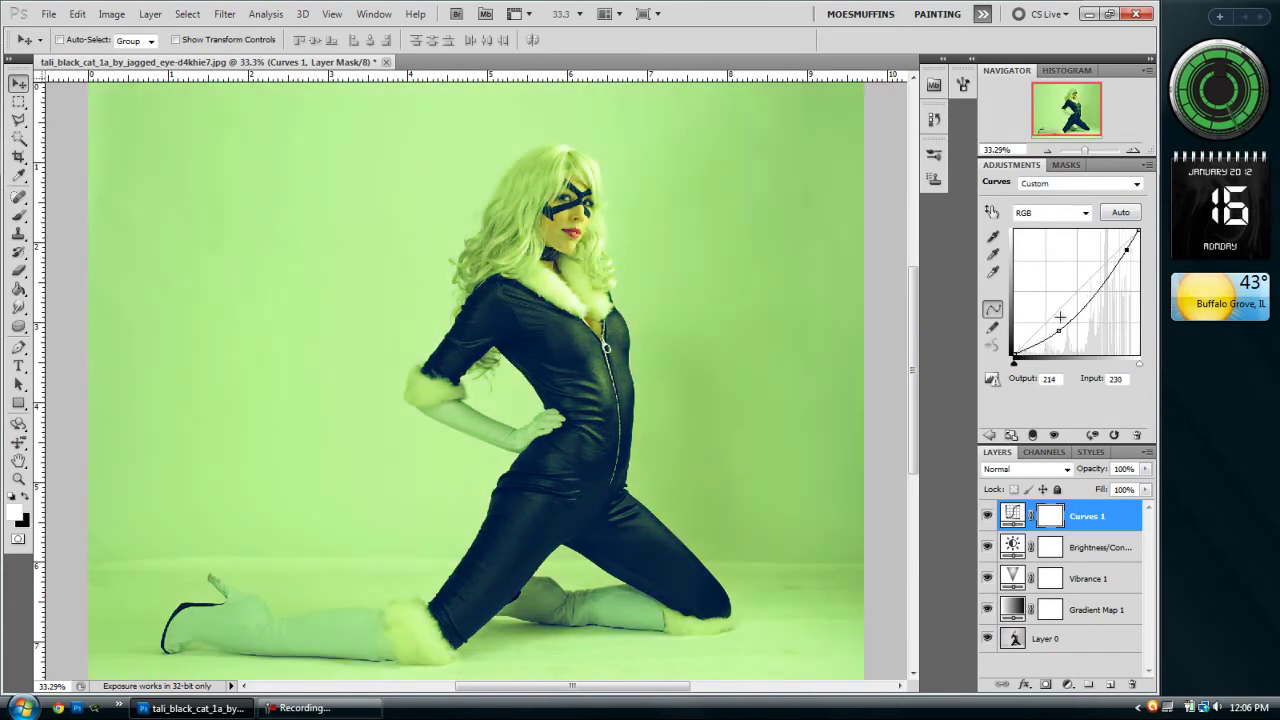
{"action": "mouse_move", "coordinate": [1058, 330]}
{"action": "left_mouse_down"}
{"action": "mouse_move", "coordinate": [1048, 318]}
{"action": "mouse_move", "coordinate": [1061, 338]}
{"action": "left_mouse_up"}
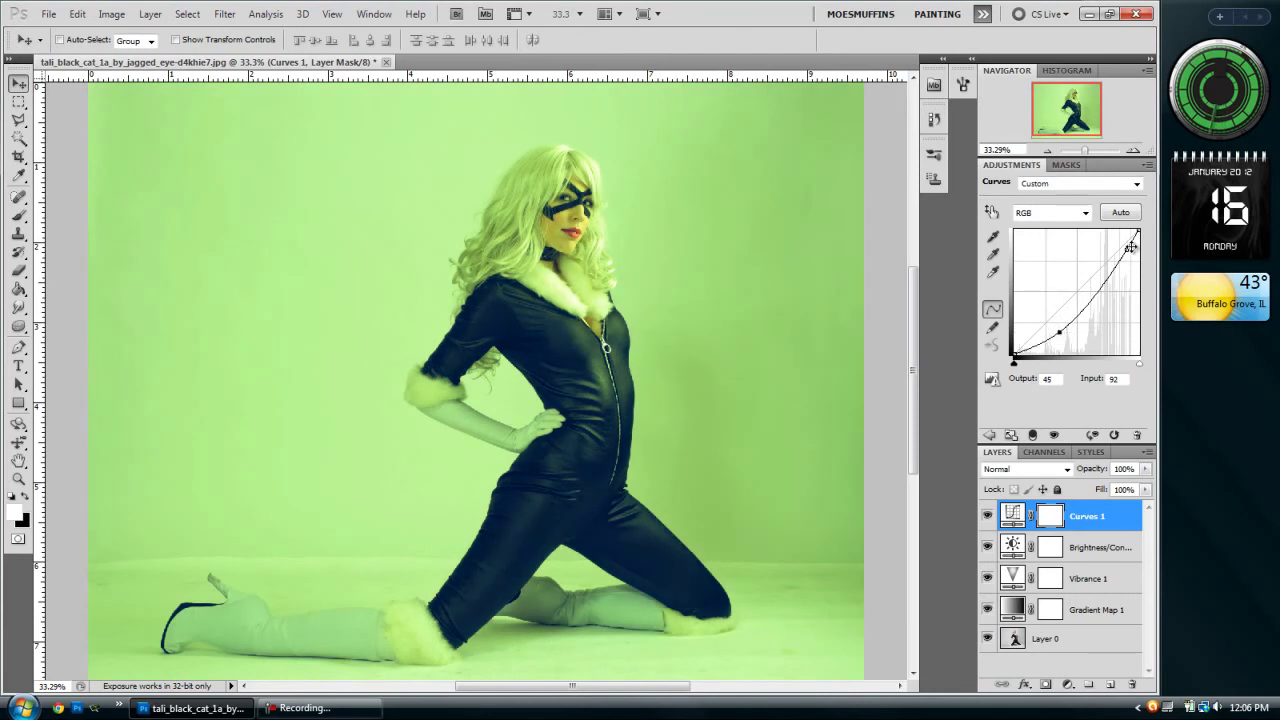
{"action": "left_click_drag", "start_coordinate": [1128, 250], "coordinate": [1127, 246]}
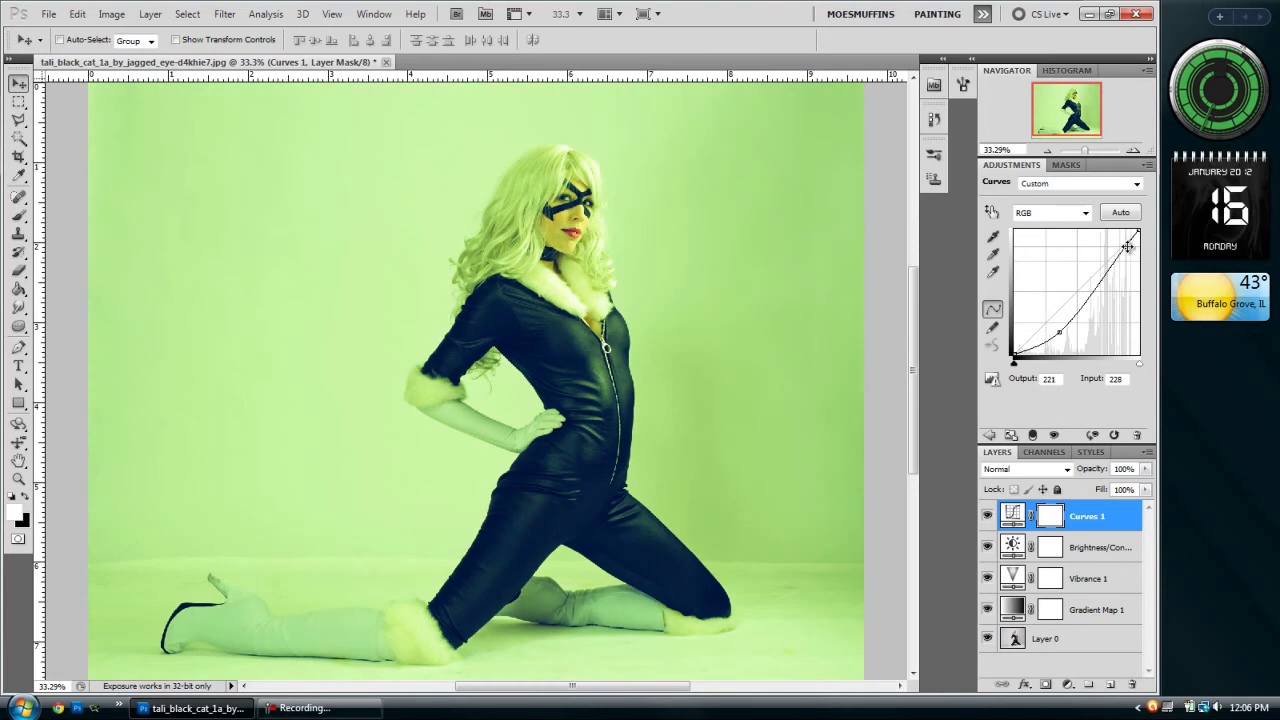
Step: Settle the Curves points at about 92/45 and 228/221, then deselect the point
{"action": "scroll", "coordinate": [620, 232], "scroll_direction": "up", "scroll_amount": 2}
{"action": "left_click", "coordinate": [1059, 332]}
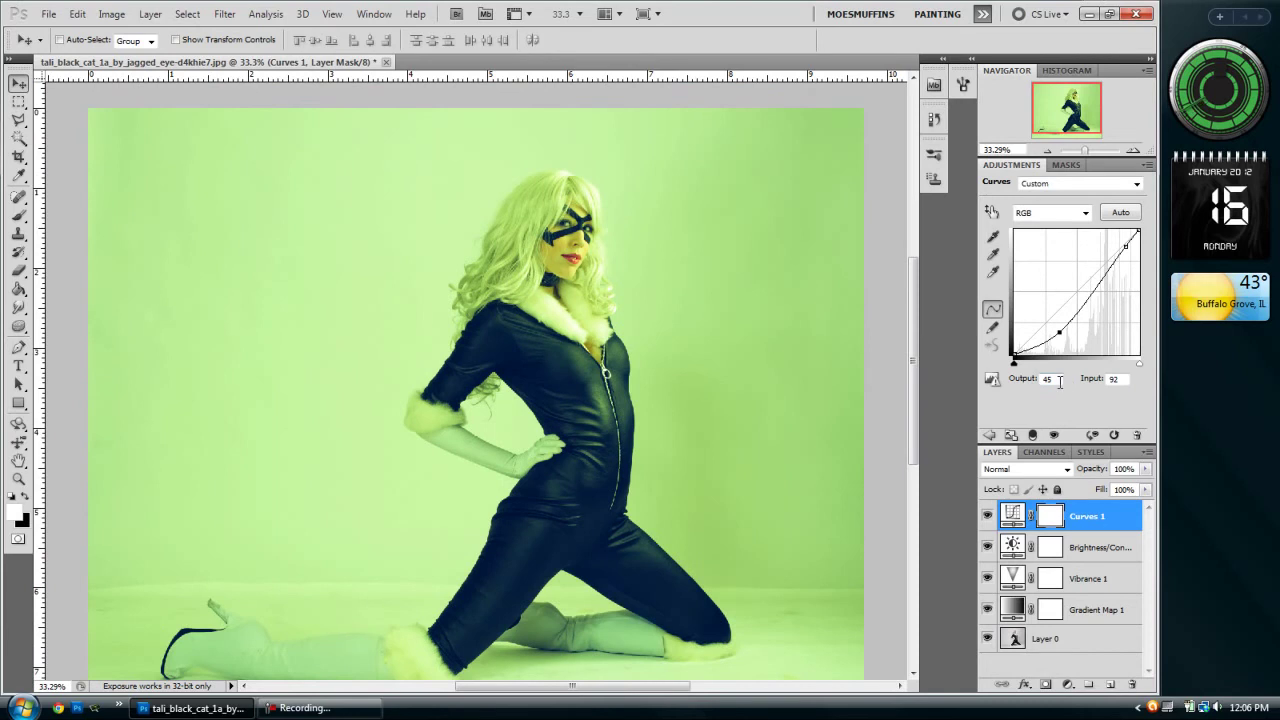
{"action": "left_click", "coordinate": [1124, 380]}
{"action": "left_click", "coordinate": [1126, 246]}
{"action": "key", "text": "Tab"}
{"action": "left_click", "coordinate": [1104, 413]}
{"action": "scroll", "coordinate": [735, 410], "scroll_direction": "down", "scroll_amount": 2}
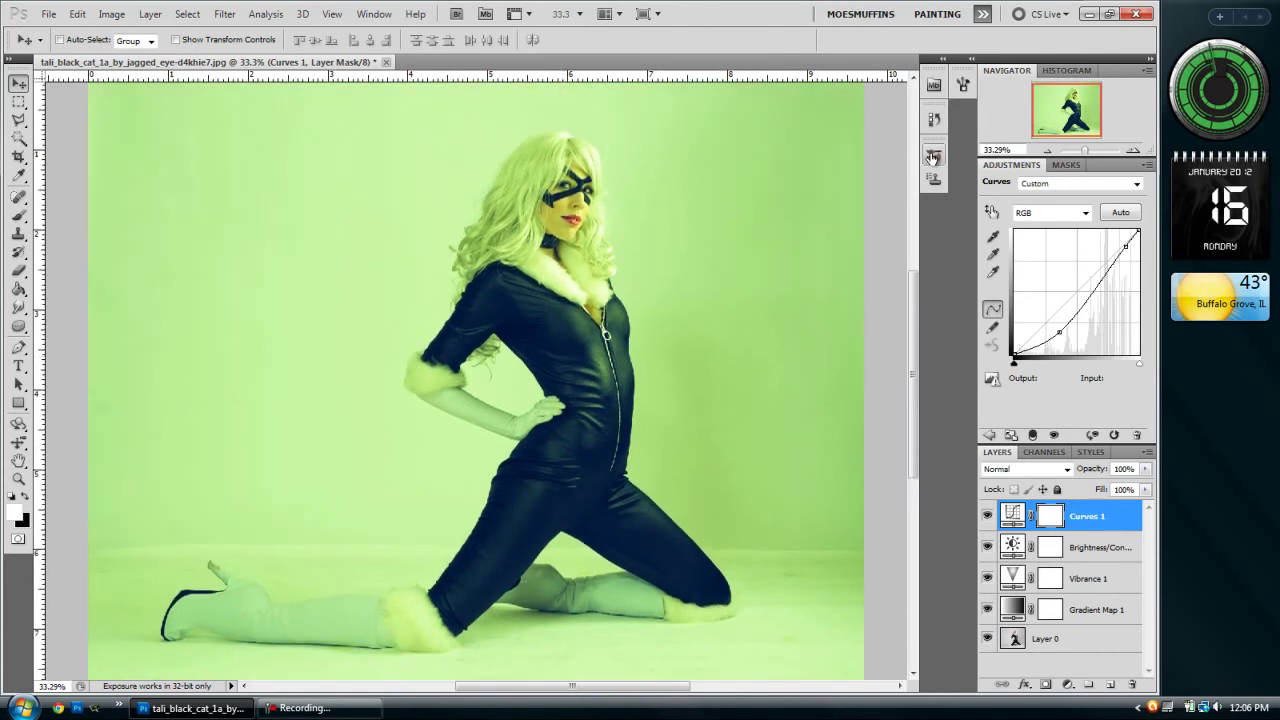
Step: Select Layer 0, check its visibility, and add an empty Layer 1 above it
{"action": "left_click", "coordinate": [1020, 640]}
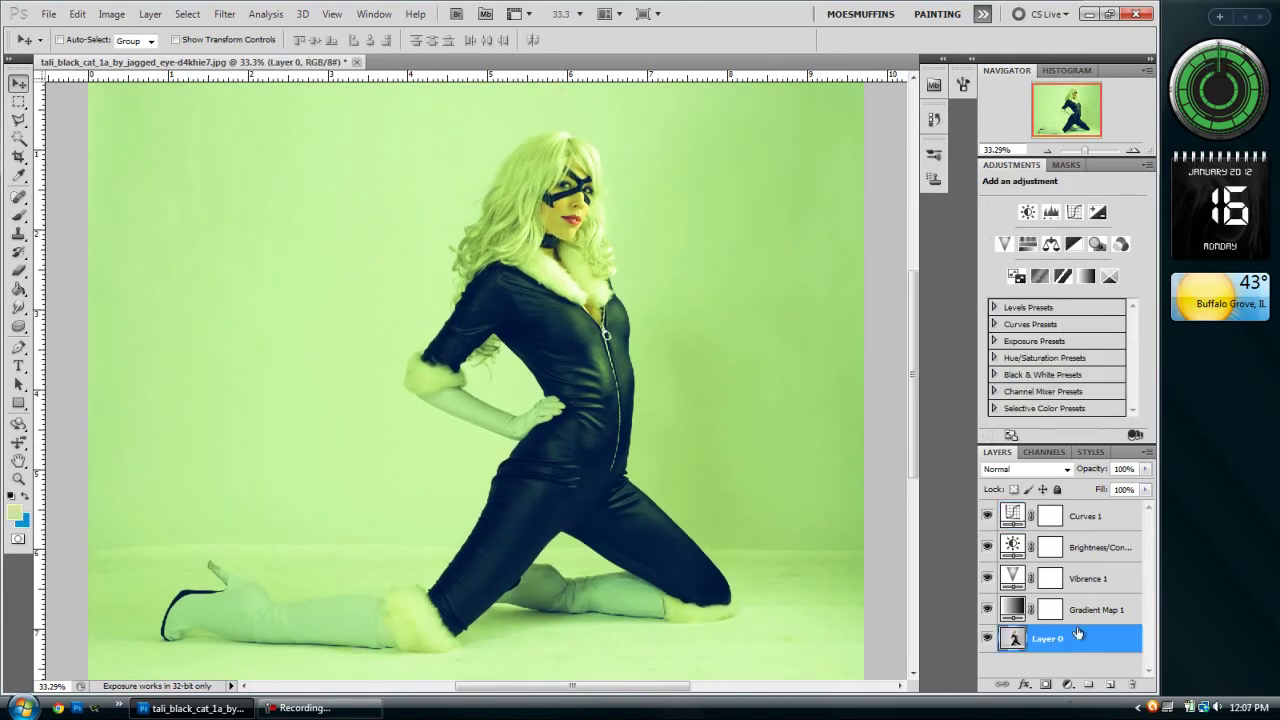
{"action": "scroll", "coordinate": [430, 197], "scroll_direction": "down", "scroll_amount": 2}
{"action": "scroll", "coordinate": [460, 197], "scroll_direction": "up", "scroll_amount": 3}
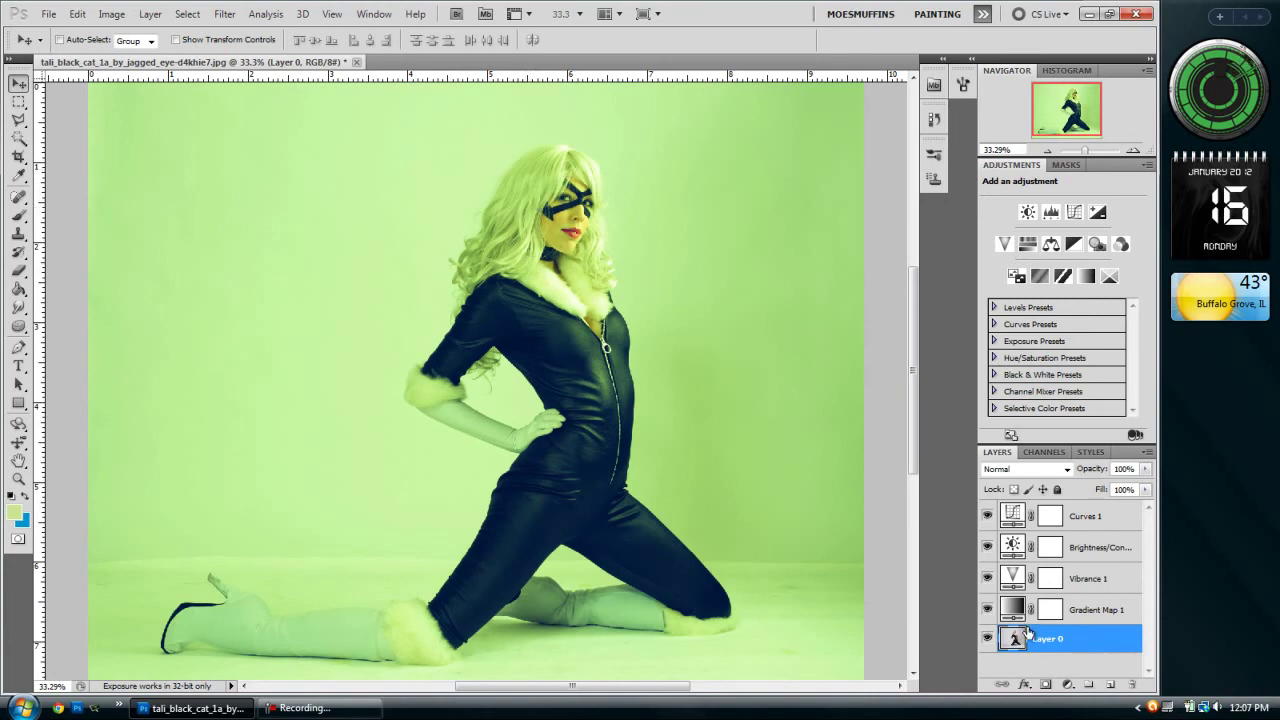
{"action": "scroll", "coordinate": [1022, 638], "scroll_direction": "down", "scroll_amount": 1}
{"action": "left_click", "coordinate": [987, 638]}
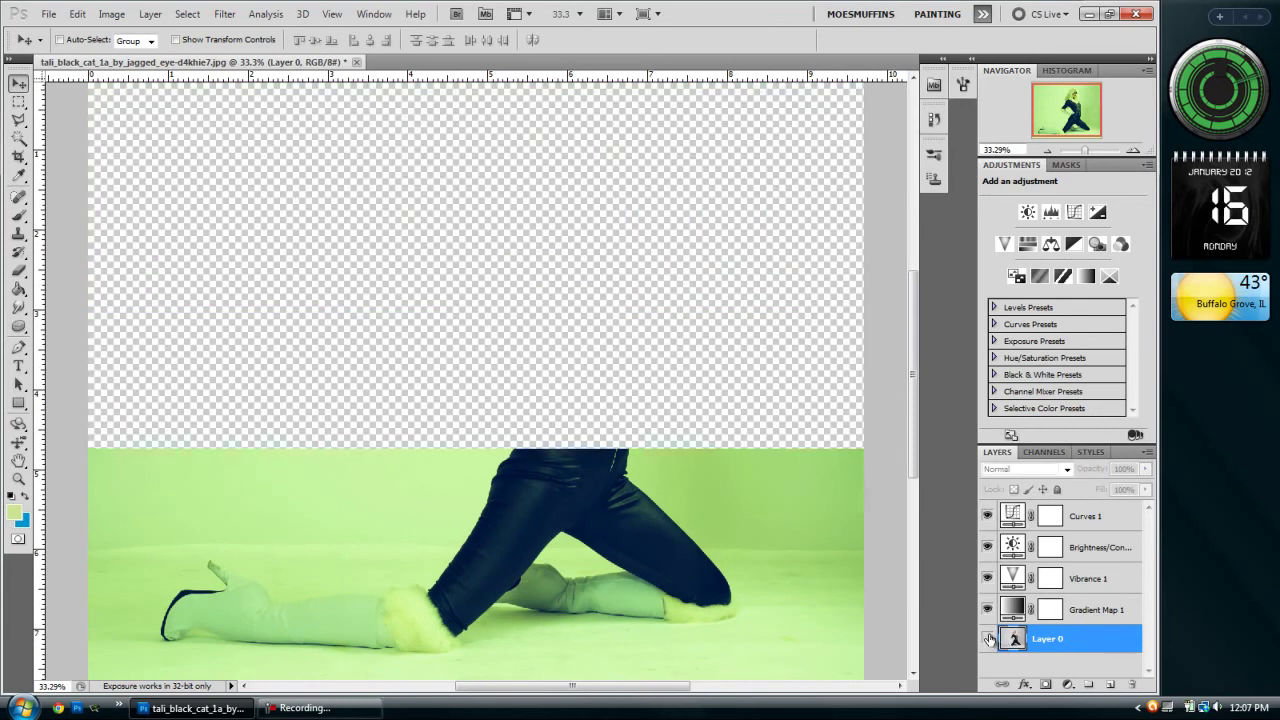
{"action": "left_click", "coordinate": [987, 638]}
{"action": "left_click", "coordinate": [1109, 686]}
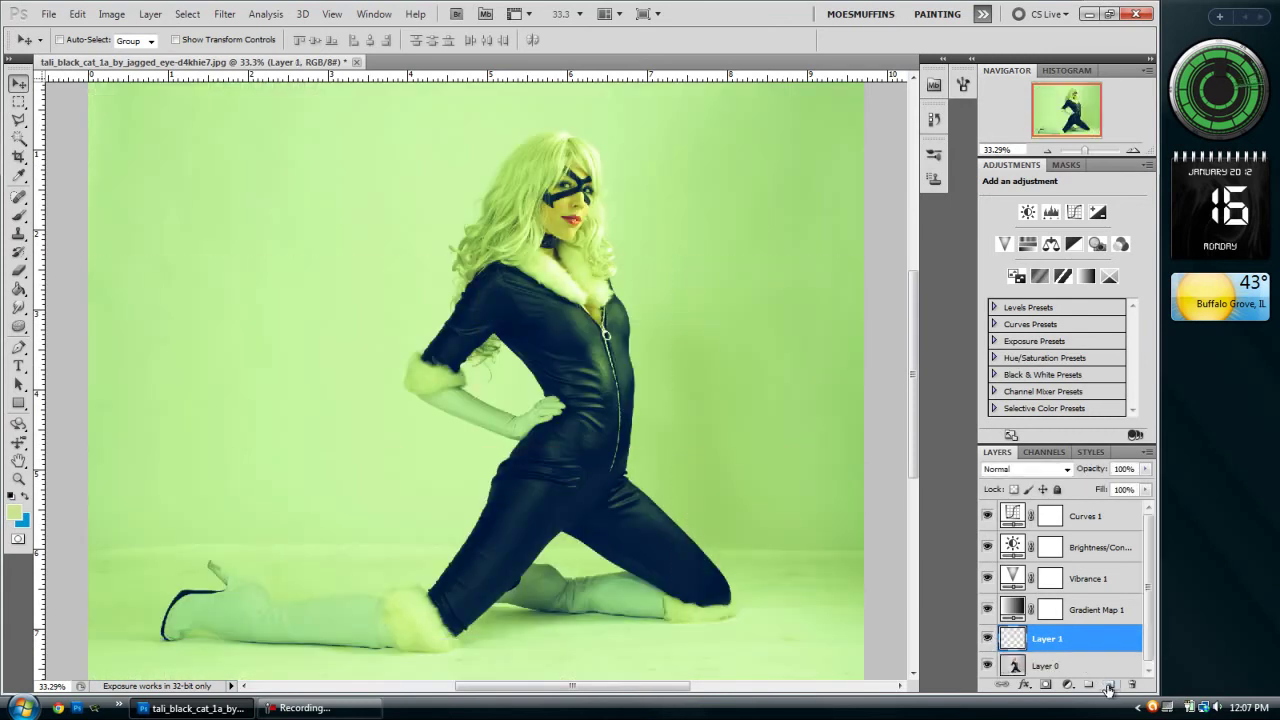
Step: Set up the Brush at 108 px, 13% hardness, with foreground colour c9e591
{"action": "left_click", "coordinate": [16, 216]}
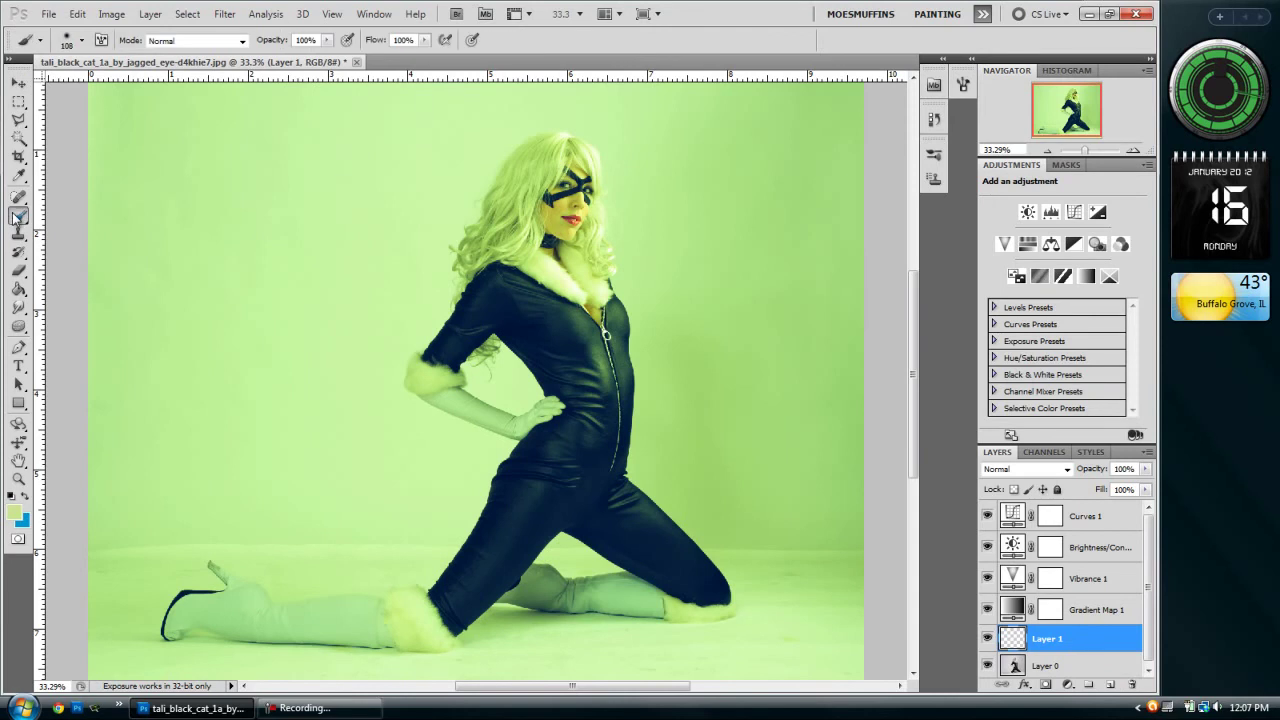
{"action": "left_click", "coordinate": [82, 40]}
{"action": "left_click", "coordinate": [78, 41]}
{"action": "left_click", "coordinate": [82, 42]}
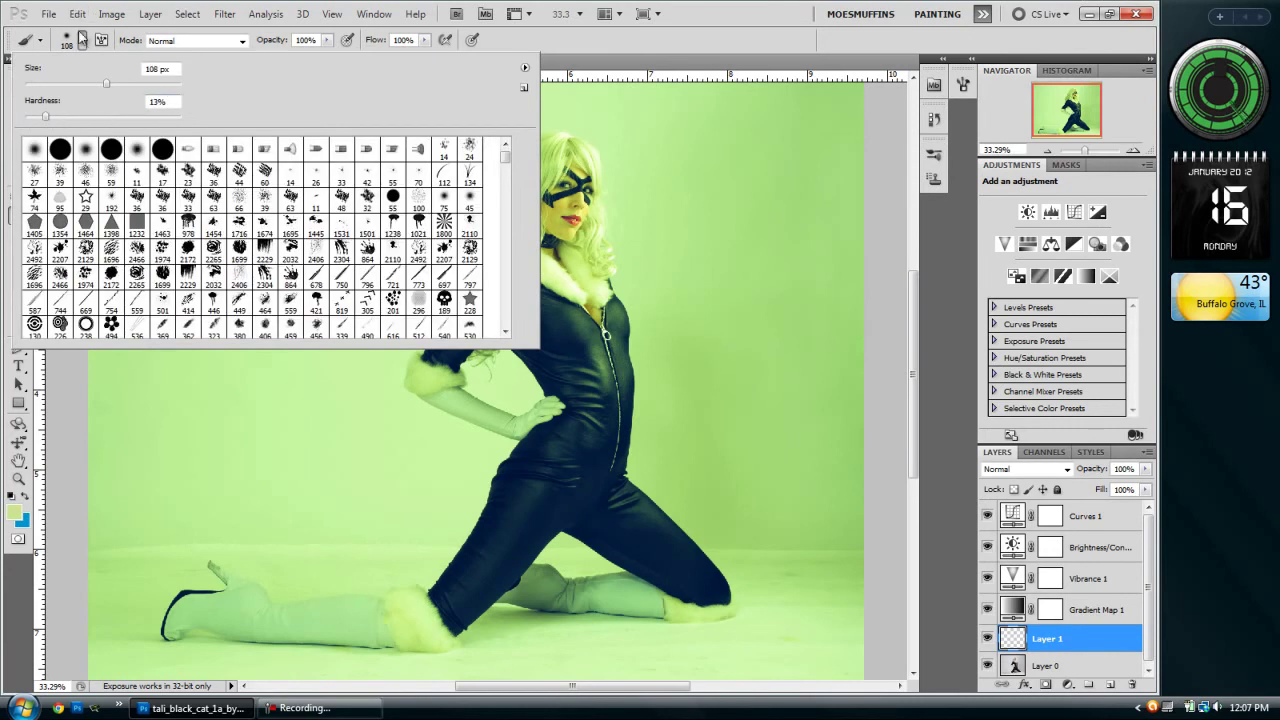
{"action": "left_click", "coordinate": [82, 40]}
{"action": "left_click", "coordinate": [17, 512]}
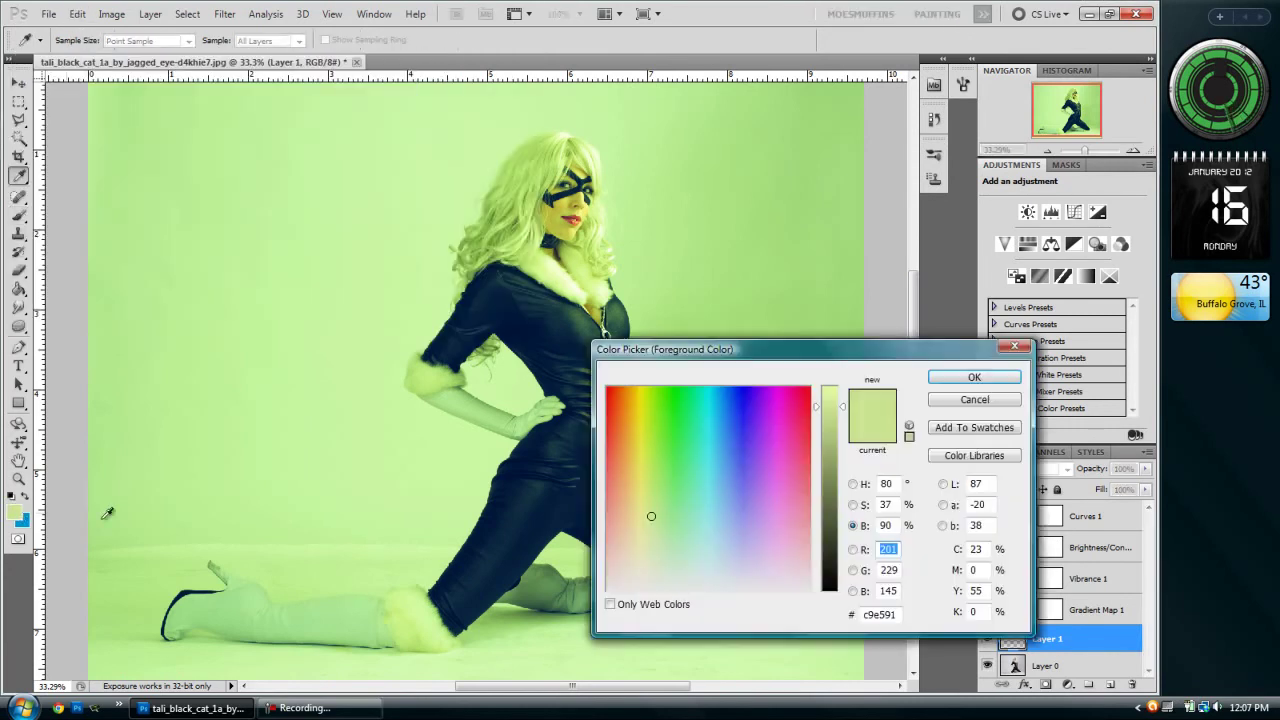
{"action": "double_click", "coordinate": [896, 614]}
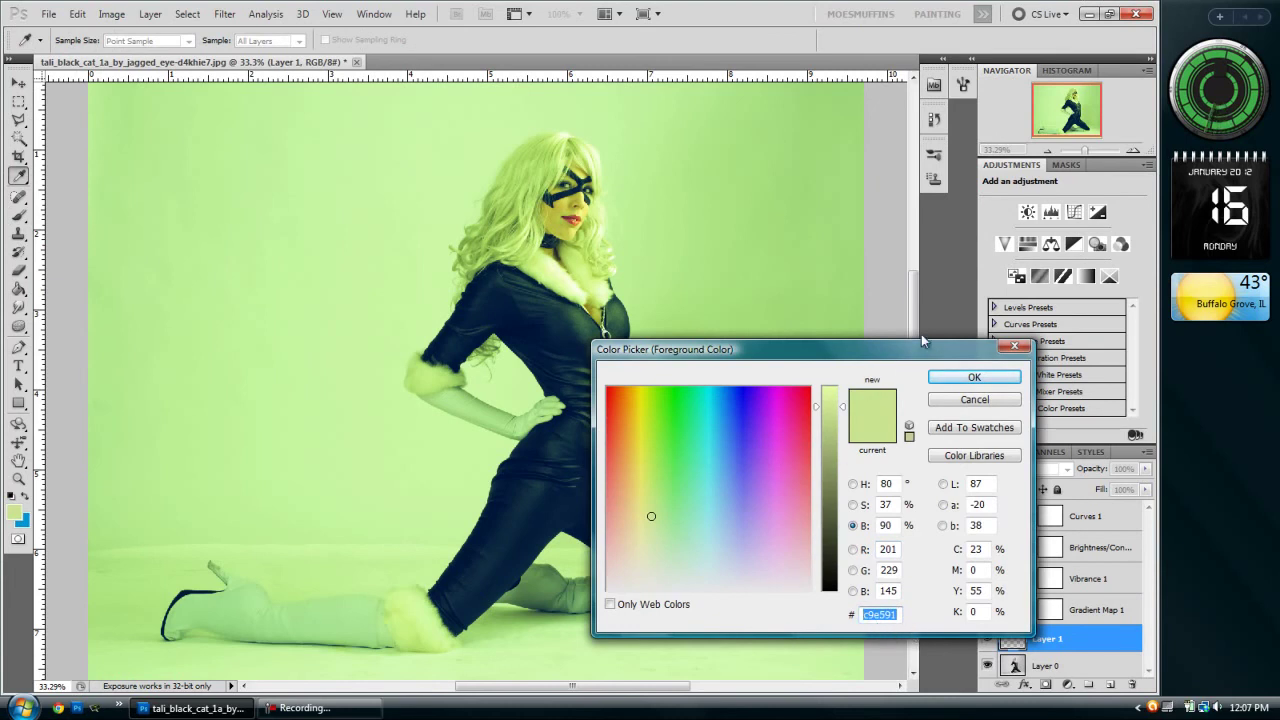
{"action": "left_click", "coordinate": [975, 377]}
Step: Zoom in on the head and shoulders with the brush and light green colour ready
{"action": "key", "text": "b"}
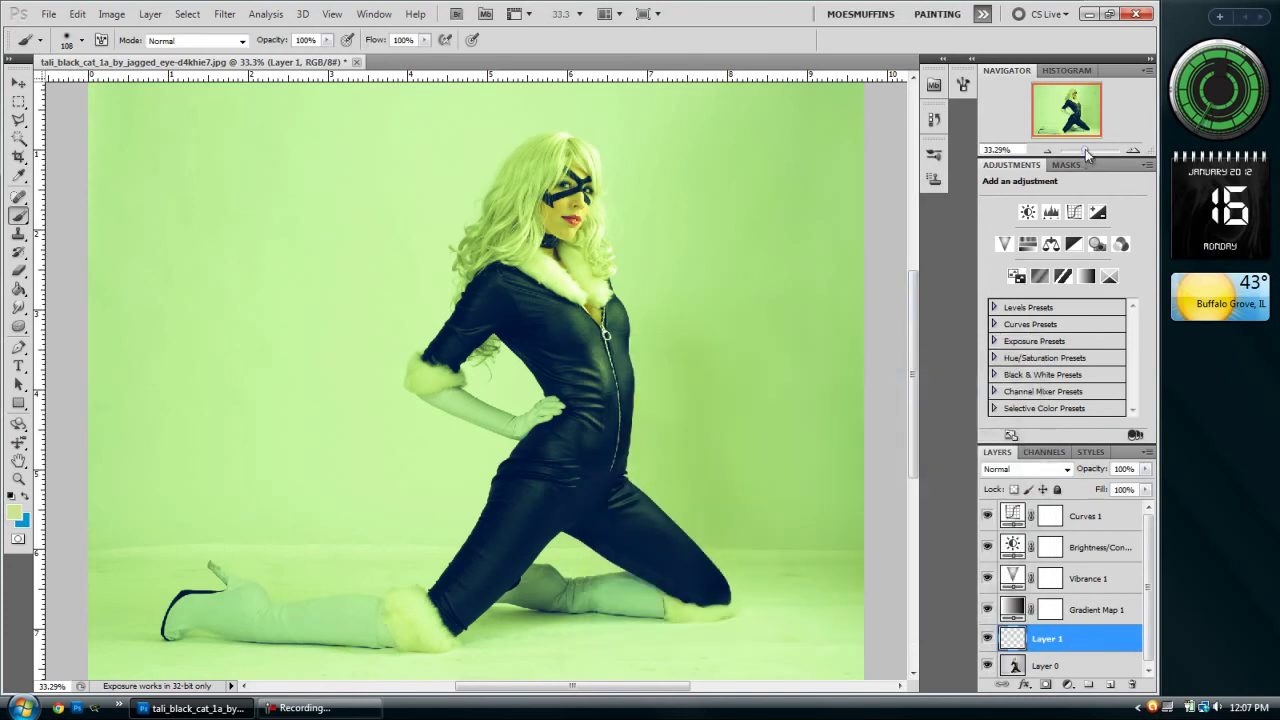
{"action": "left_click_drag", "start_coordinate": [1085, 151], "coordinate": [1066, 104]}
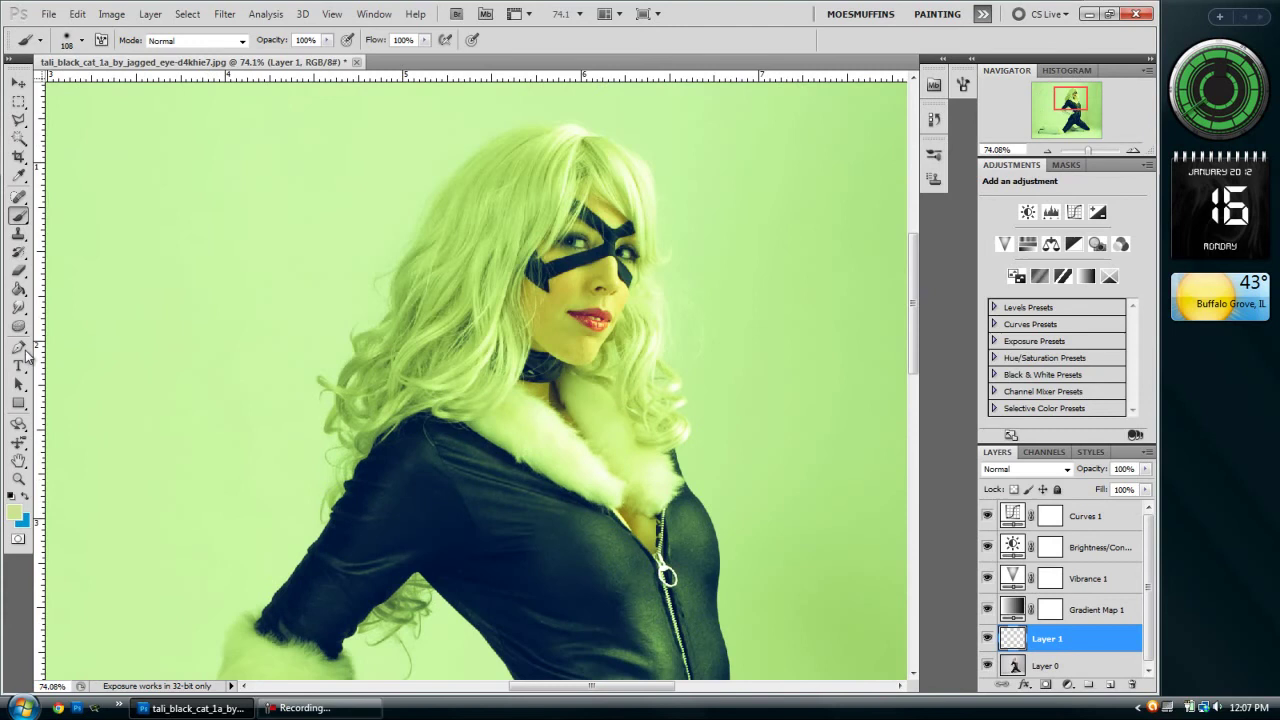
{"action": "left_click", "coordinate": [22, 168]}
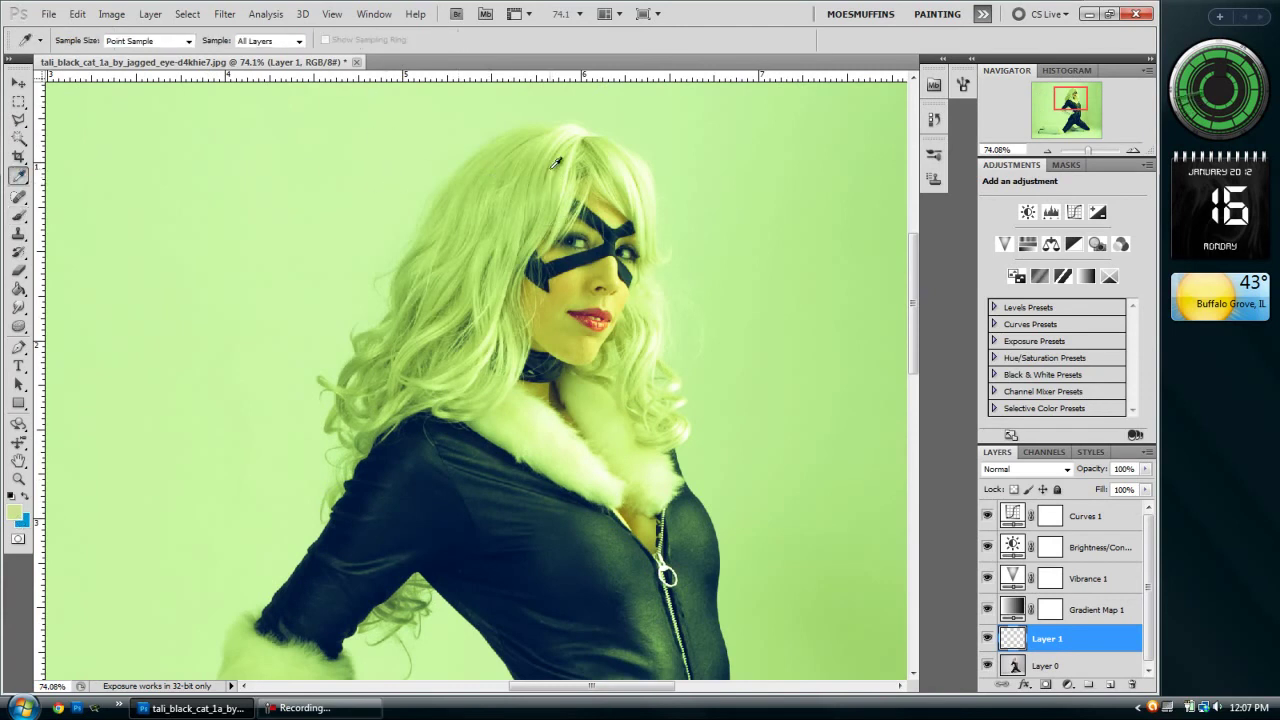
{"action": "left_click", "coordinate": [18, 214]}
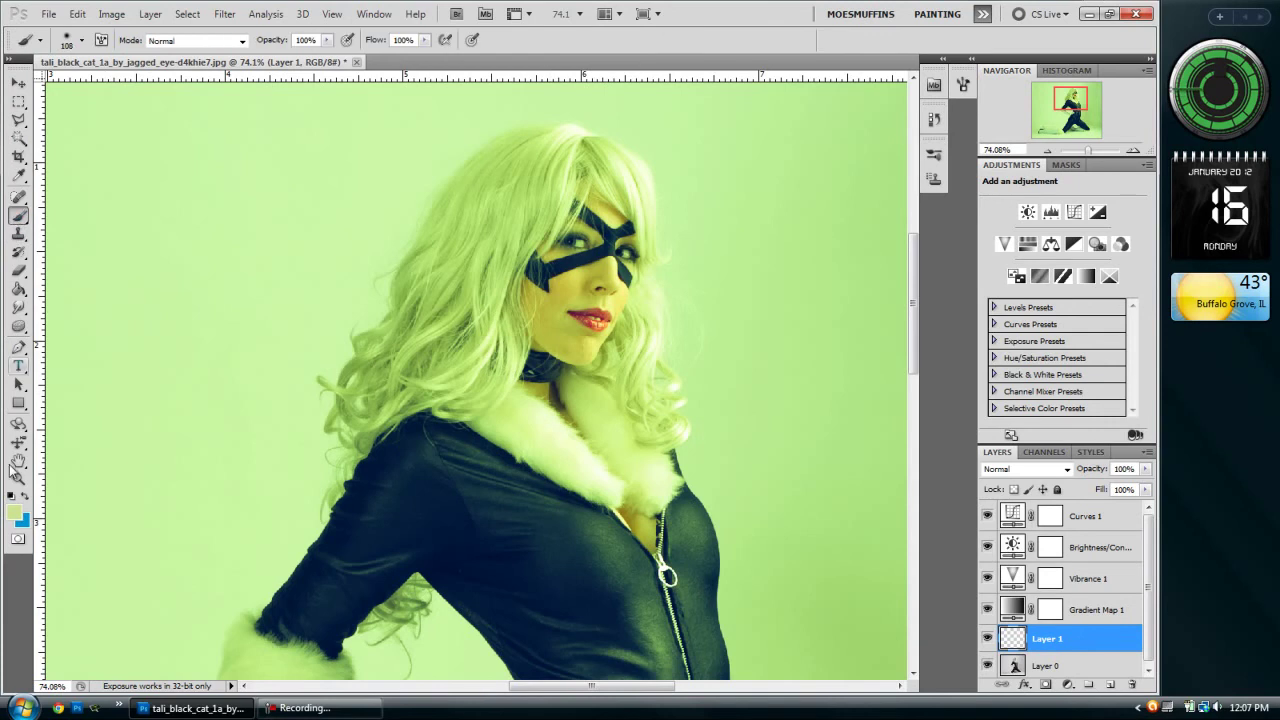
{"action": "left_click", "coordinate": [14, 514]}
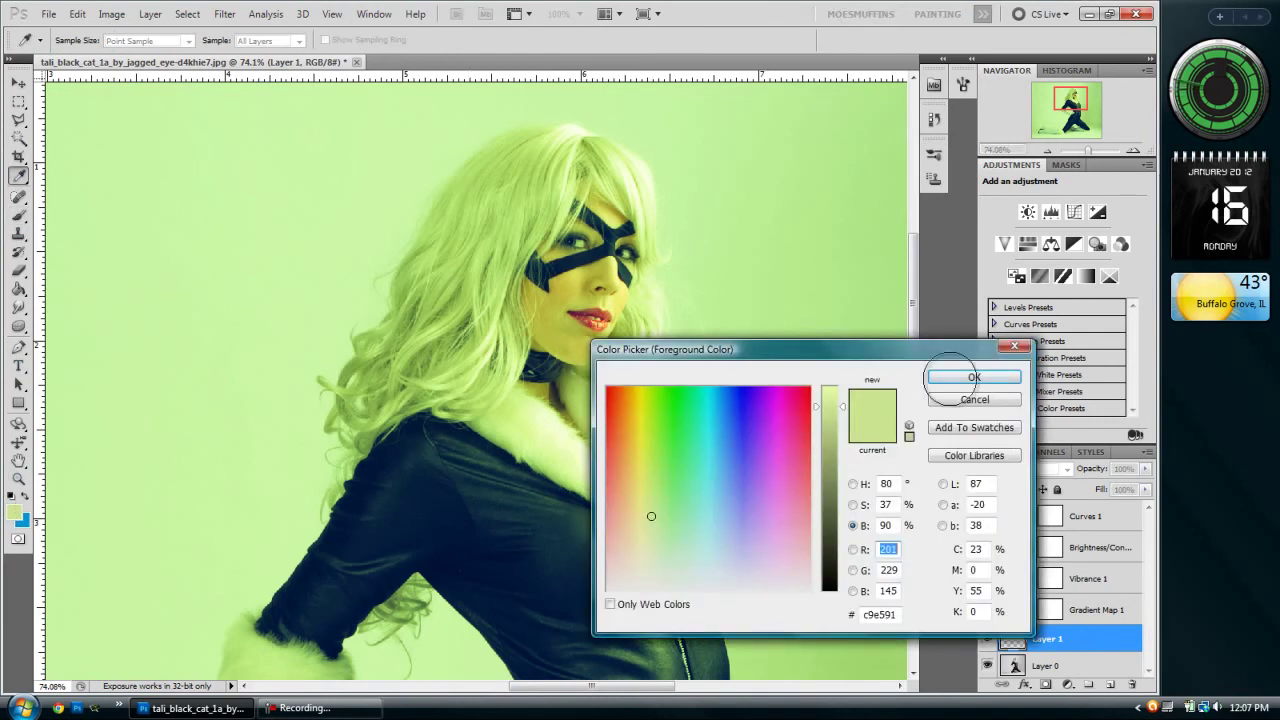
{"action": "left_click", "coordinate": [971, 374]}
{"action": "scroll", "coordinate": [485, 345], "scroll_direction": "down", "scroll_amount": 3}
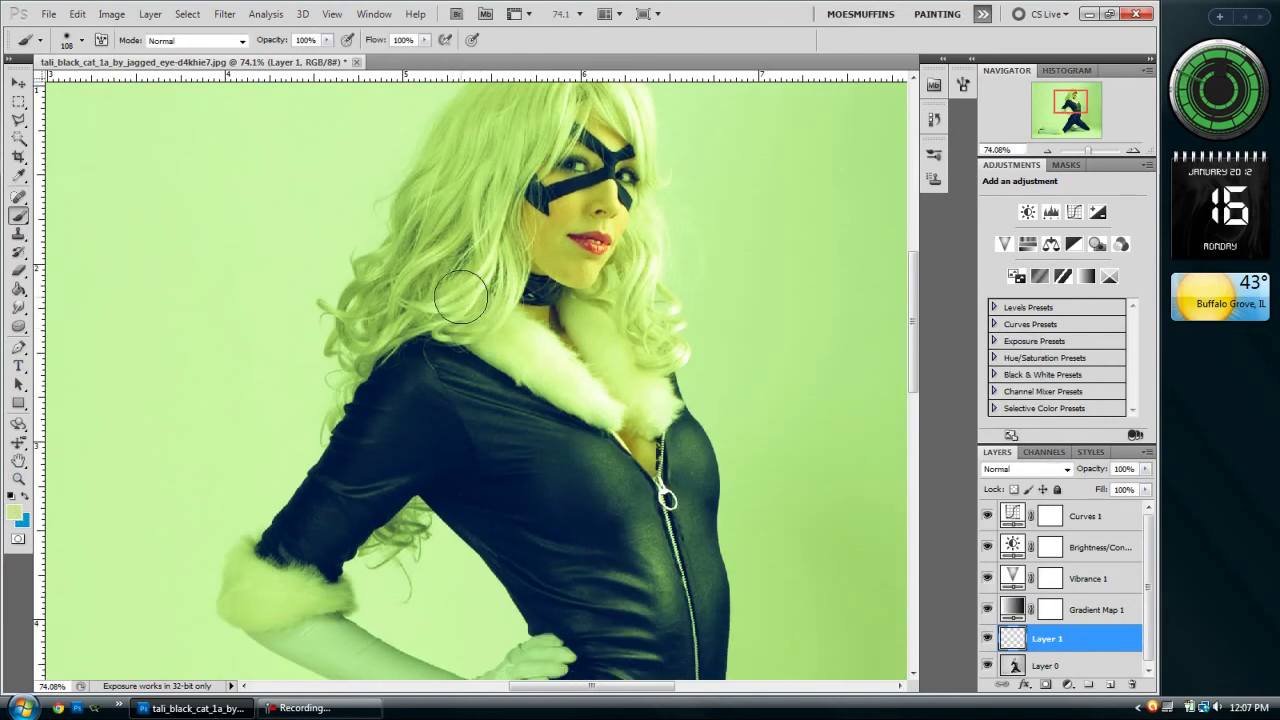
{"action": "scroll", "coordinate": [470, 258], "scroll_direction": "up", "scroll_amount": 2}
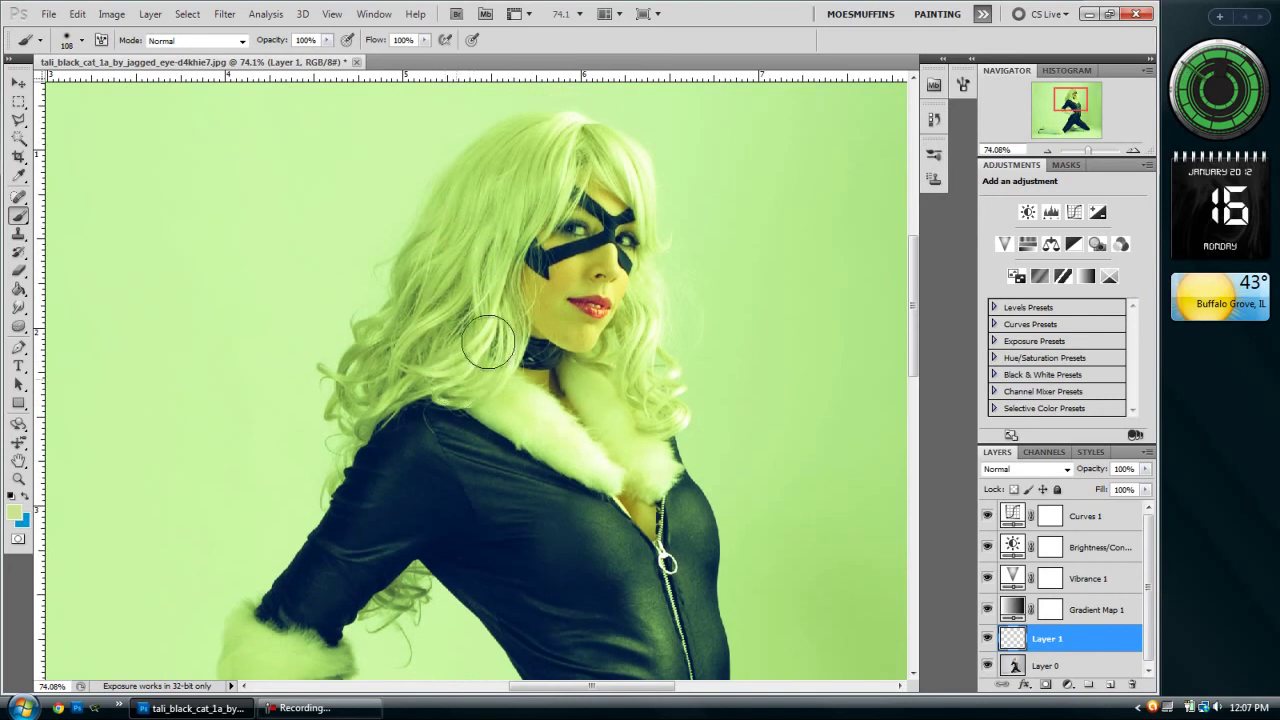
Step: Paint lime green over the hair, from the top of the head to strands behind the arm
{"action": "mouse_move", "coordinate": [475, 360]}
{"action": "left_mouse_down"}
{"action": "mouse_move", "coordinate": [440, 289]}
{"action": "mouse_move", "coordinate": [355, 421]}
{"action": "mouse_move", "coordinate": [499, 149]}
{"action": "mouse_move", "coordinate": [421, 271]}
{"action": "mouse_move", "coordinate": [504, 162]}
{"action": "mouse_move", "coordinate": [466, 290]}
{"action": "mouse_move", "coordinate": [547, 180]}
{"action": "mouse_move", "coordinate": [560, 145]}
{"action": "mouse_move", "coordinate": [537, 140]}
{"action": "mouse_move", "coordinate": [549, 127]}
{"action": "mouse_move", "coordinate": [614, 151]}
{"action": "mouse_move", "coordinate": [638, 204]}
{"action": "left_mouse_up"}
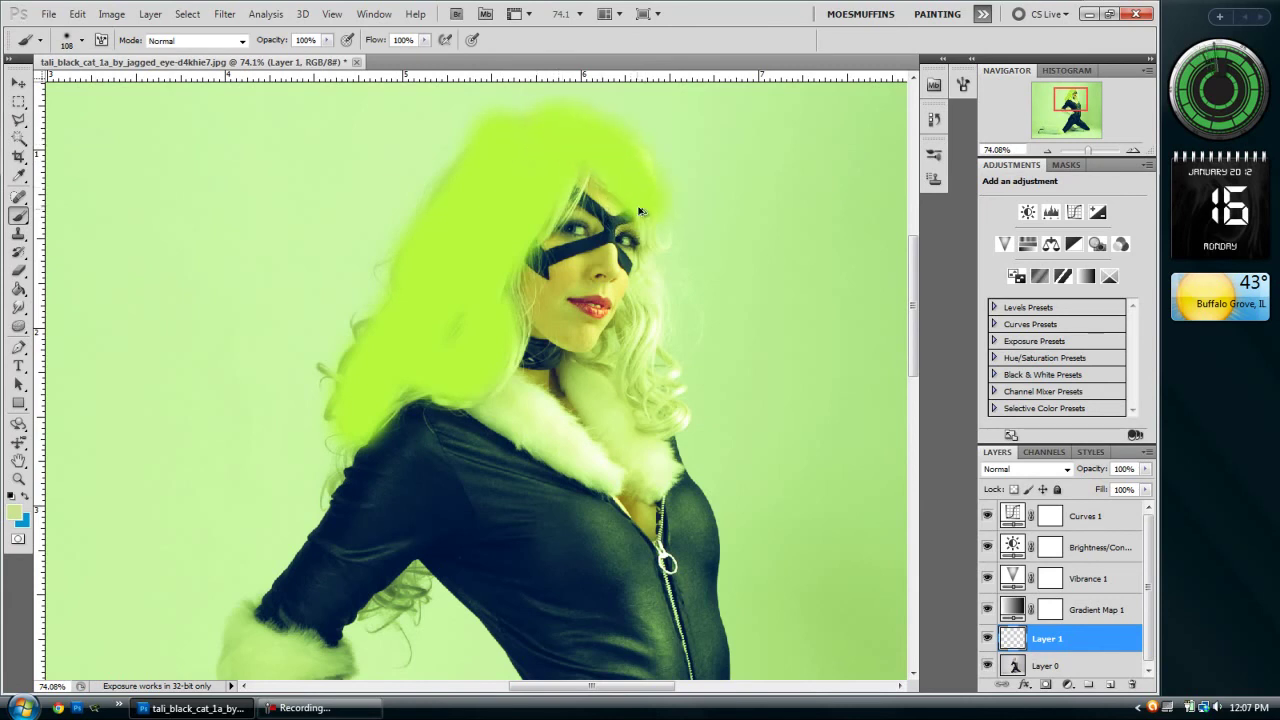
{"action": "key", "text": "ctrl+z"}
{"action": "mouse_move", "coordinate": [580, 131]}
{"action": "left_mouse_down"}
{"action": "mouse_move", "coordinate": [640, 163]}
{"action": "mouse_move", "coordinate": [664, 199]}
{"action": "mouse_move", "coordinate": [674, 257]}
{"action": "mouse_move", "coordinate": [649, 386]}
{"action": "mouse_move", "coordinate": [668, 419]}
{"action": "left_mouse_up"}
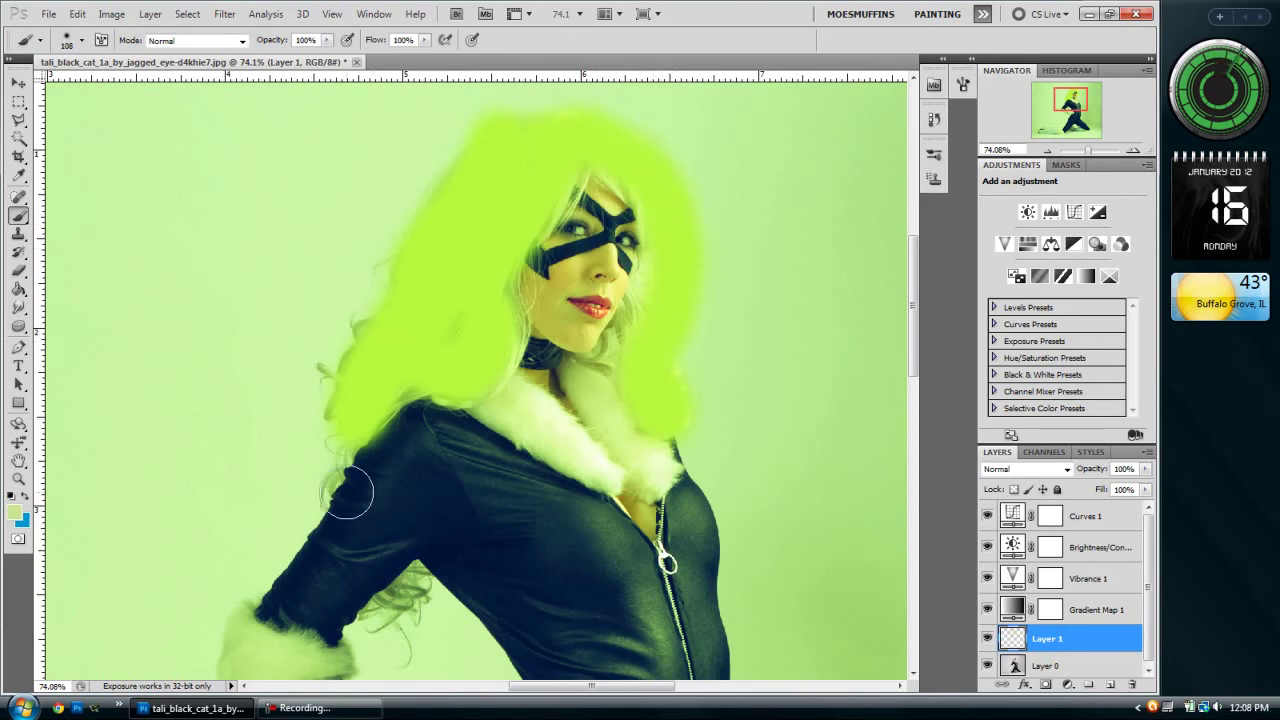
{"action": "mouse_move", "coordinate": [405, 590]}
{"action": "left_mouse_down"}
{"action": "mouse_move", "coordinate": [406, 609]}
{"action": "mouse_move", "coordinate": [400, 592]}
{"action": "left_mouse_up"}
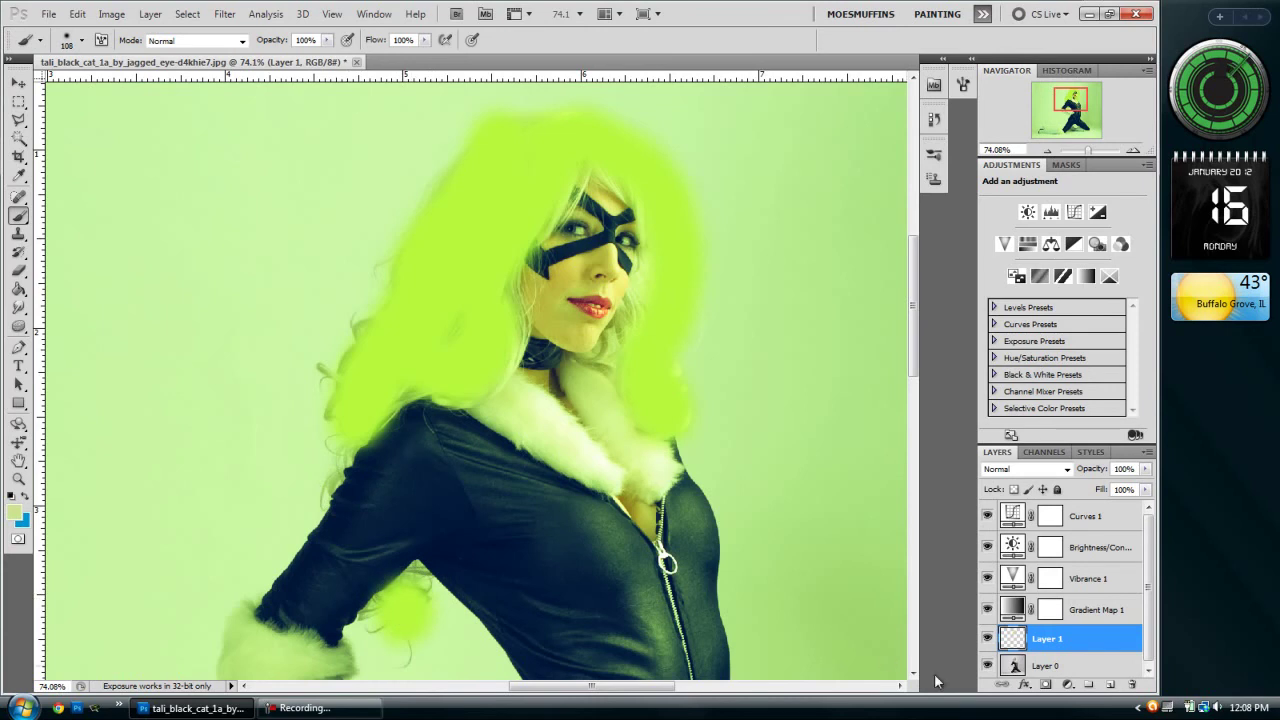
{"action": "scroll", "coordinate": [689, 447], "scroll_direction": "down", "scroll_amount": 3}
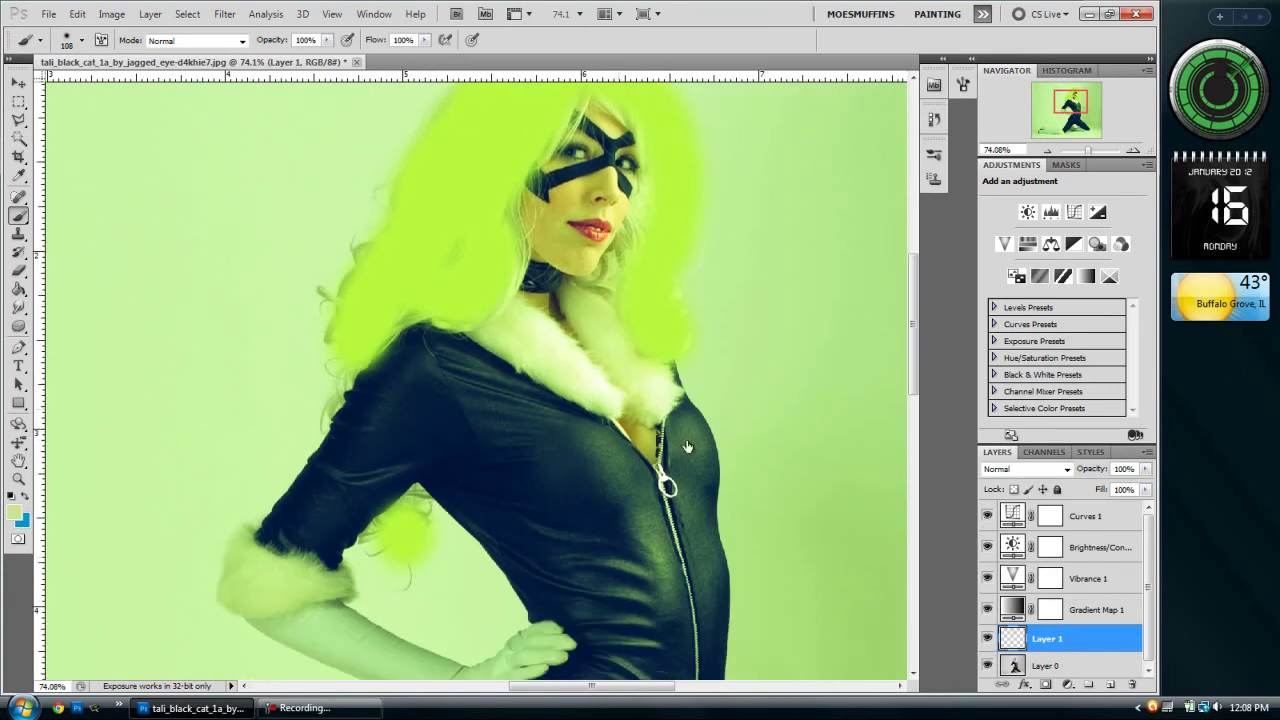
Step: Set Layer 1 to Screen blend mode at 30% opacity in Layer Style
{"action": "double_click", "coordinate": [1013, 638]}
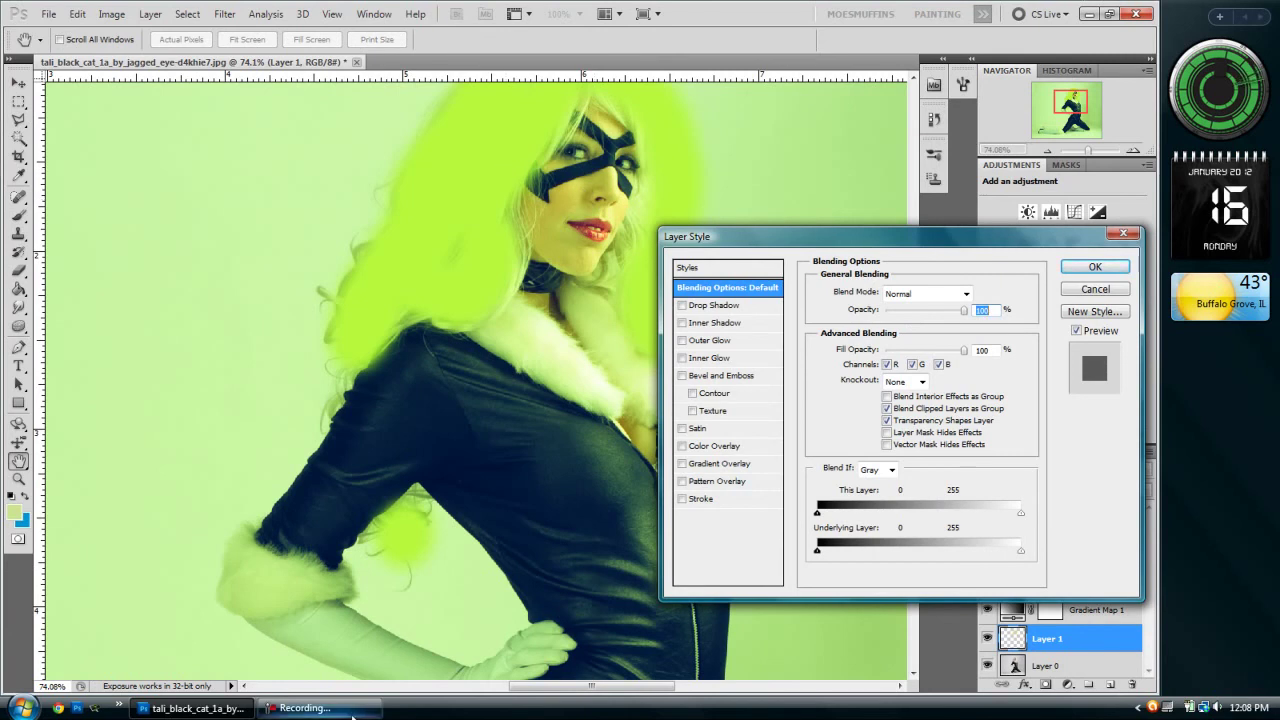
{"action": "left_click", "coordinate": [305, 708]}
{"action": "left_click", "coordinate": [1074, 588]}
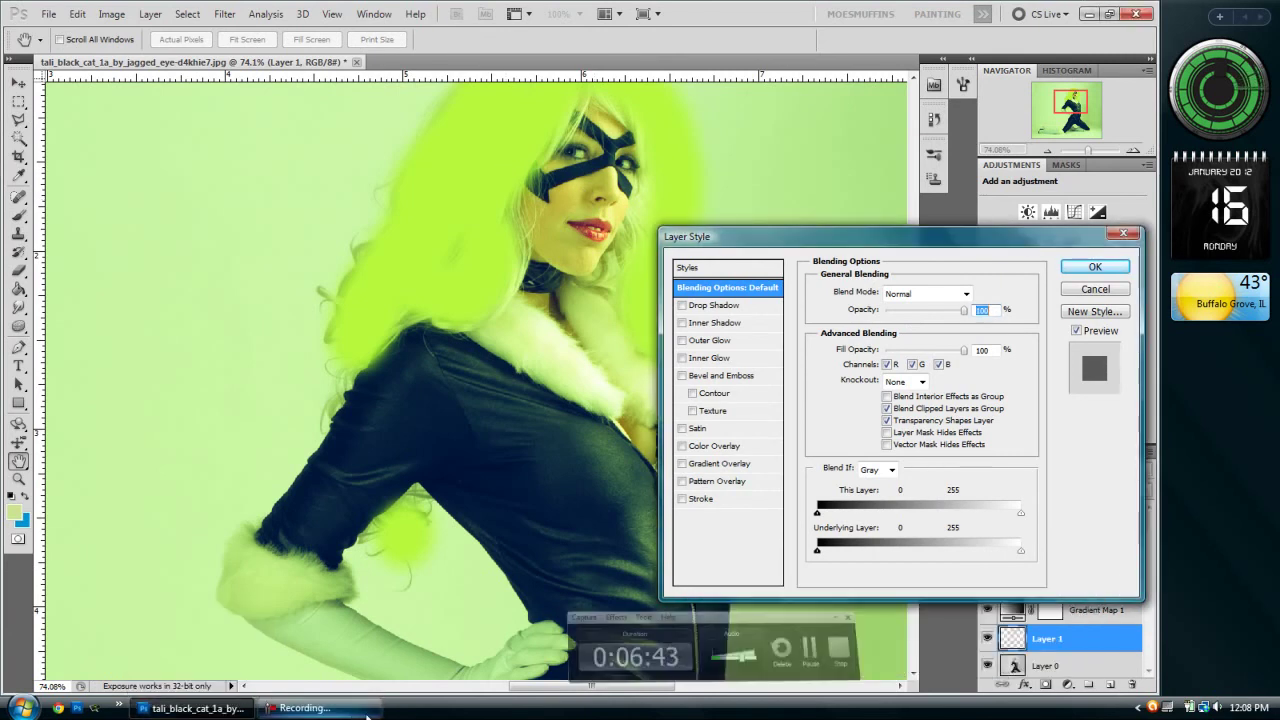
{"action": "left_click_drag", "start_coordinate": [944, 316], "coordinate": [940, 316]}
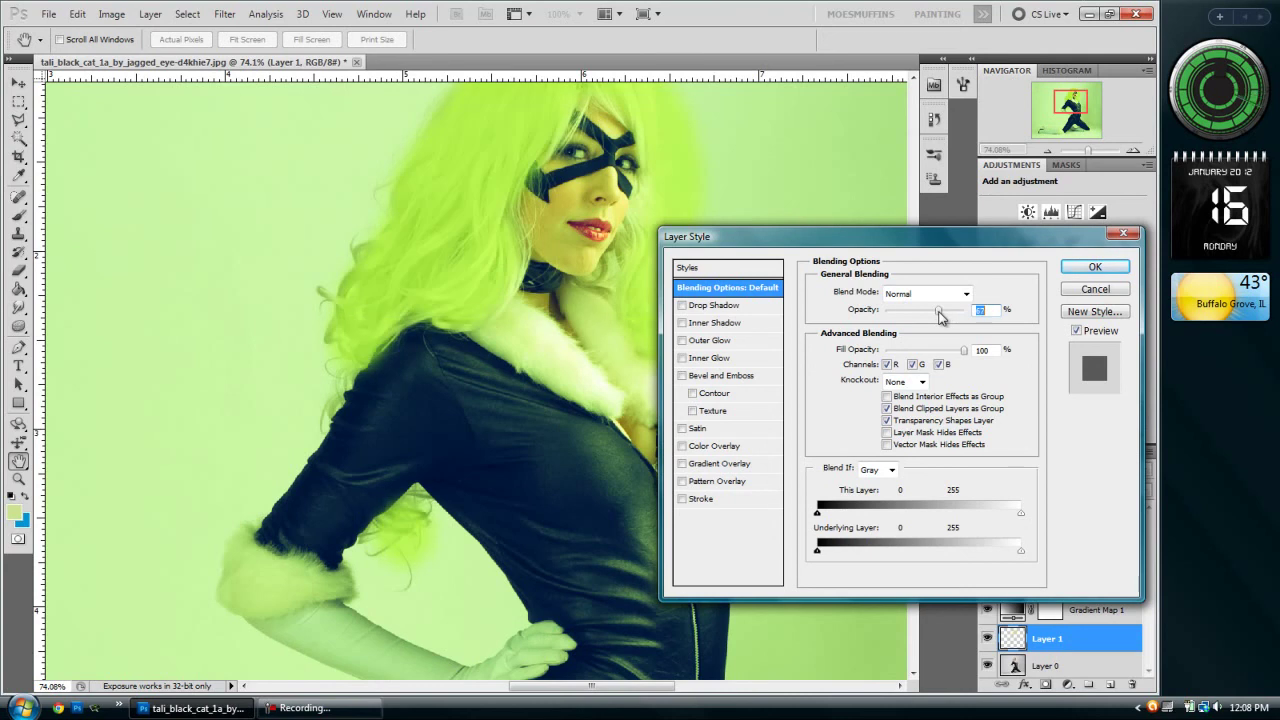
{"action": "type", "text": "30"}
{"action": "left_click", "coordinate": [929, 292]}
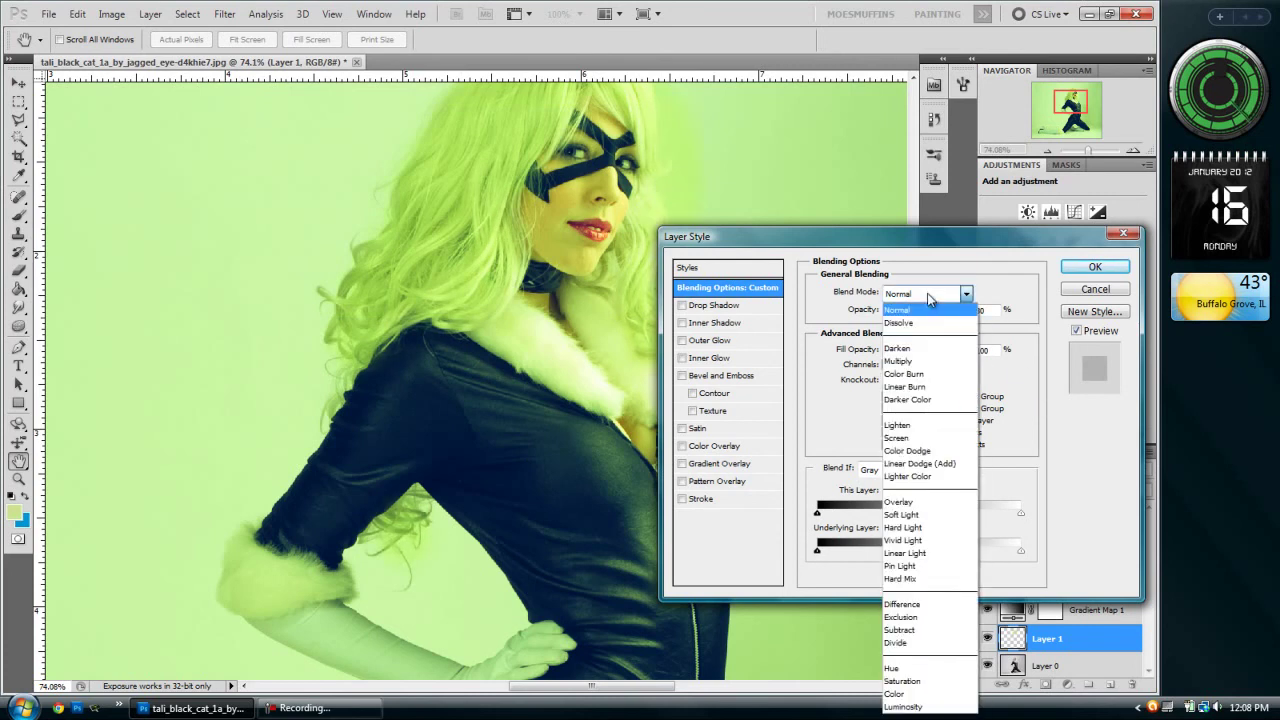
{"action": "left_click", "coordinate": [937, 442]}
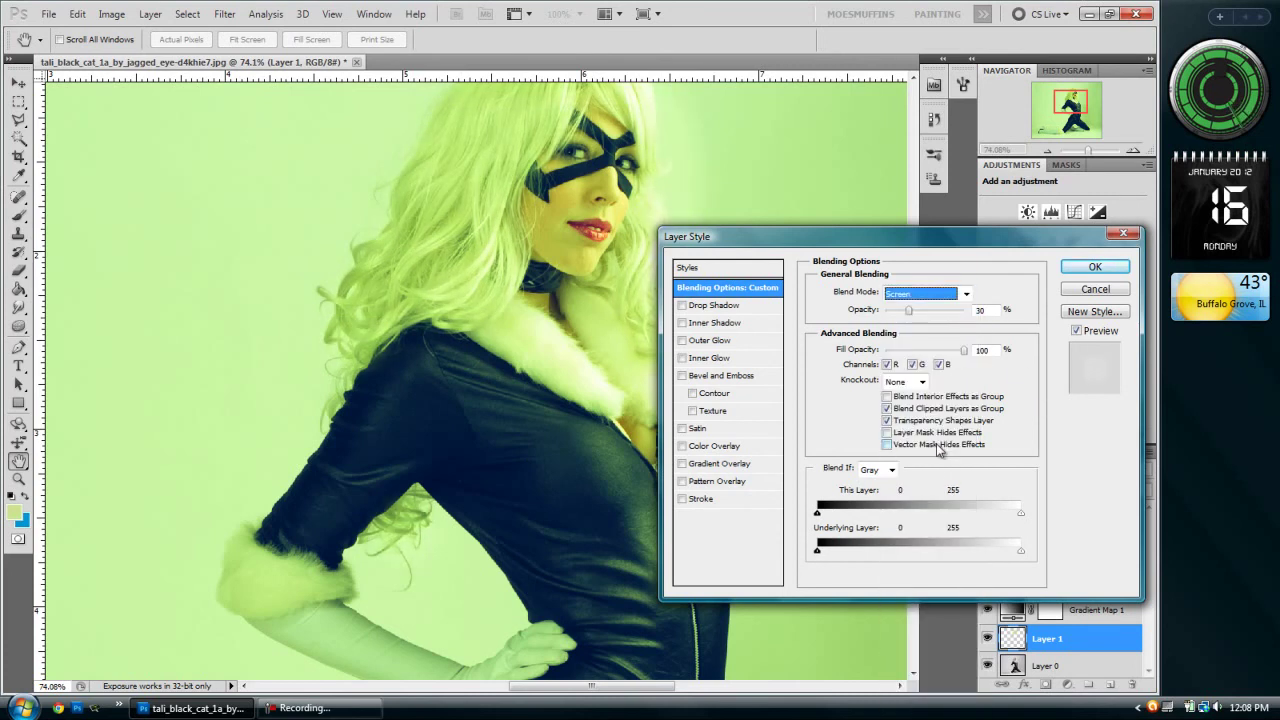
{"action": "left_click", "coordinate": [1095, 267]}
{"action": "key", "text": "b"}
{"action": "scroll", "coordinate": [508, 208], "scroll_direction": "up", "scroll_amount": 3}
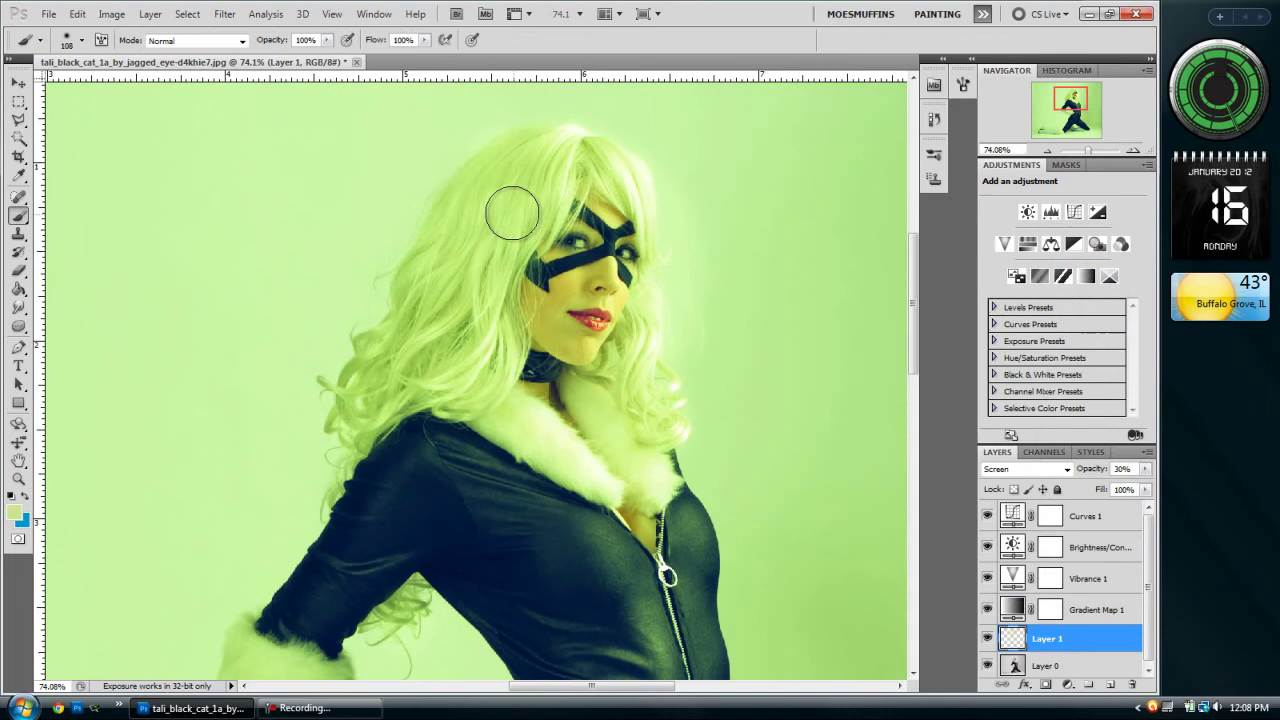
Step: Duplicate the Screen-mode Layer 1 as Layer 1 copy to strengthen the hair glow
{"action": "scroll", "coordinate": [487, 244], "scroll_direction": "down", "scroll_amount": 3}
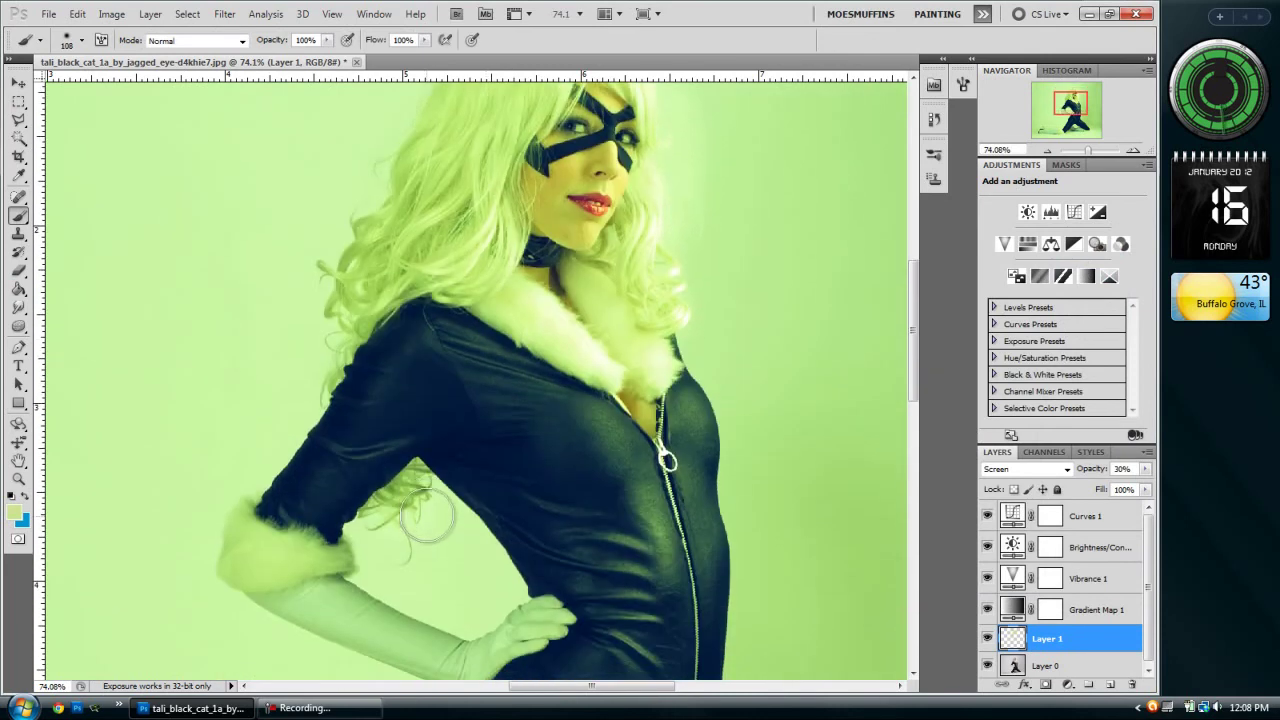
{"action": "scroll", "coordinate": [427, 515], "scroll_direction": "up", "scroll_amount": 3}
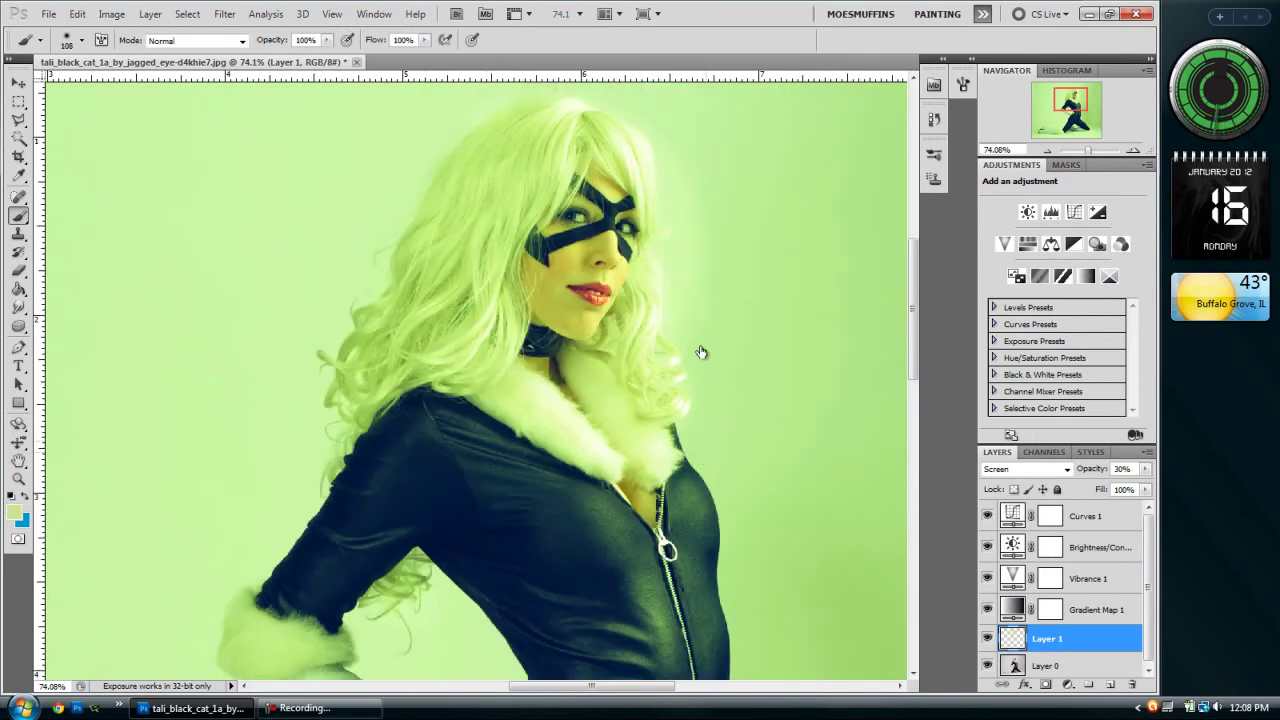
{"action": "scroll", "coordinate": [548, 437], "scroll_direction": "down", "scroll_amount": 5}
{"action": "scroll", "coordinate": [546, 553], "scroll_direction": "up", "scroll_amount": 3}
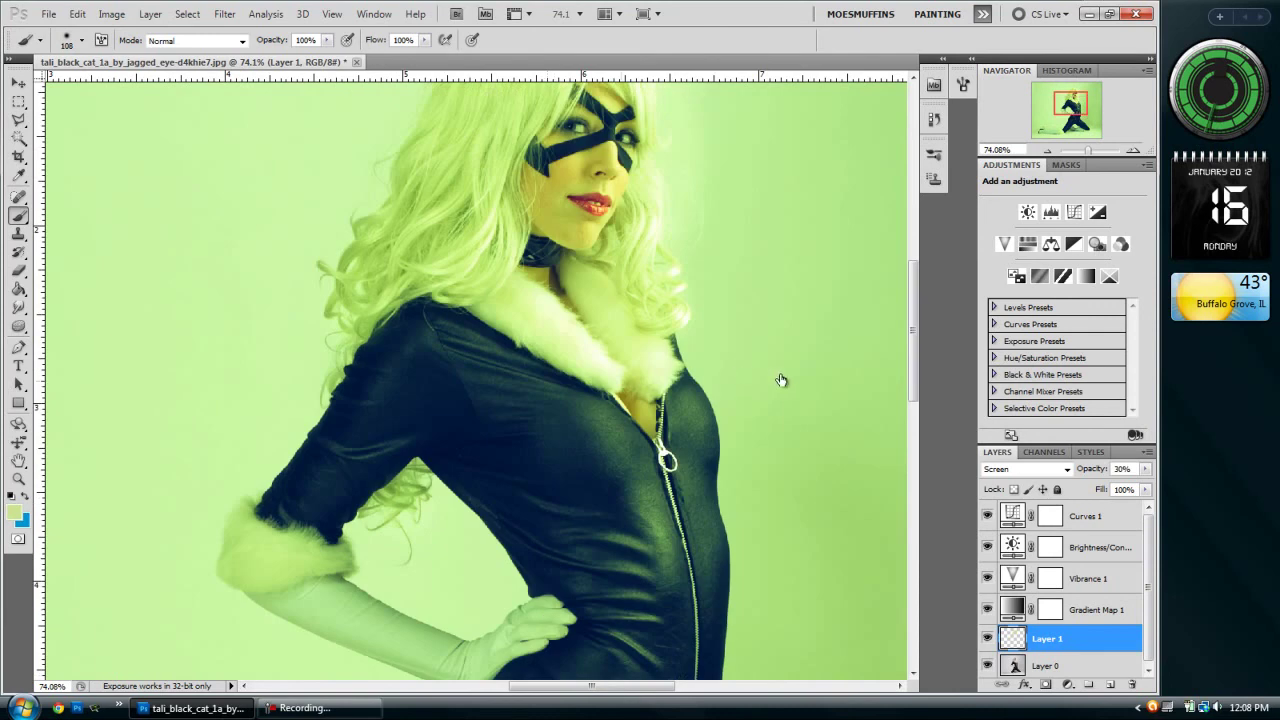
{"action": "scroll", "coordinate": [781, 380], "scroll_direction": "up", "scroll_amount": 3}
{"action": "key", "text": "ctrl+j"}
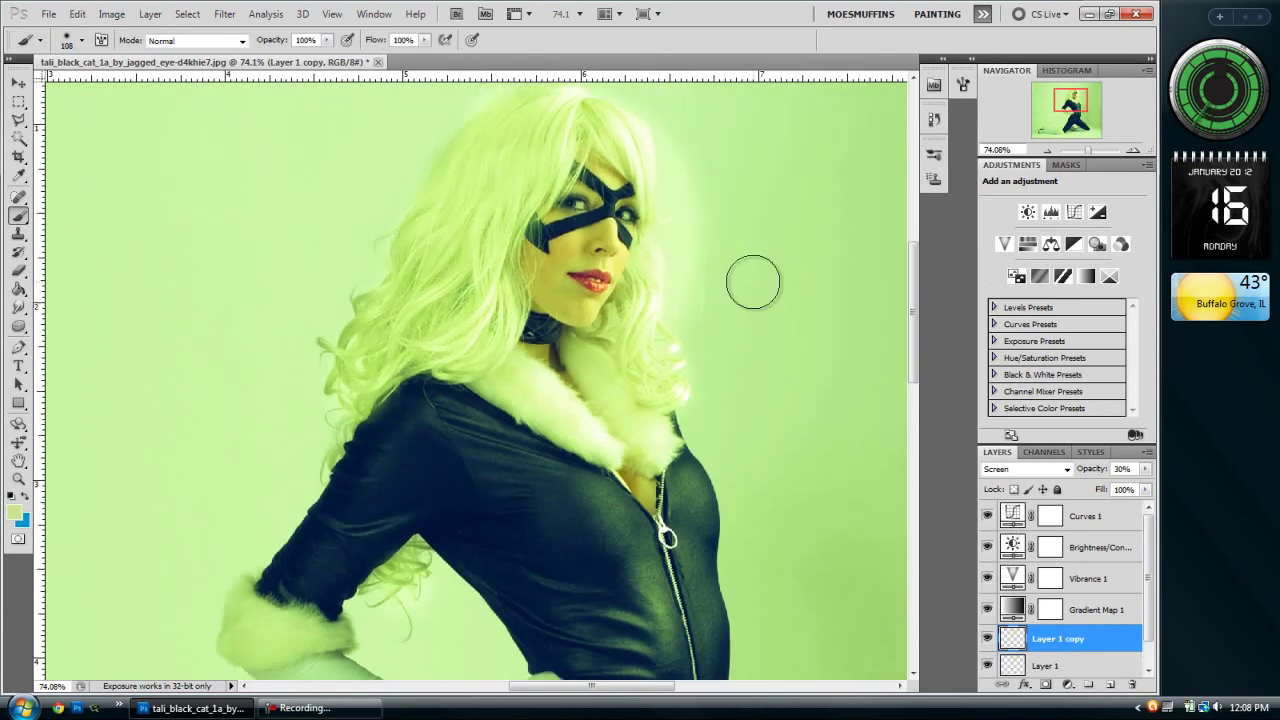
Step: Pick the Eraser tool, make Layer 1 active, and zoom out with the Navigator
{"action": "left_click", "coordinate": [18, 271]}
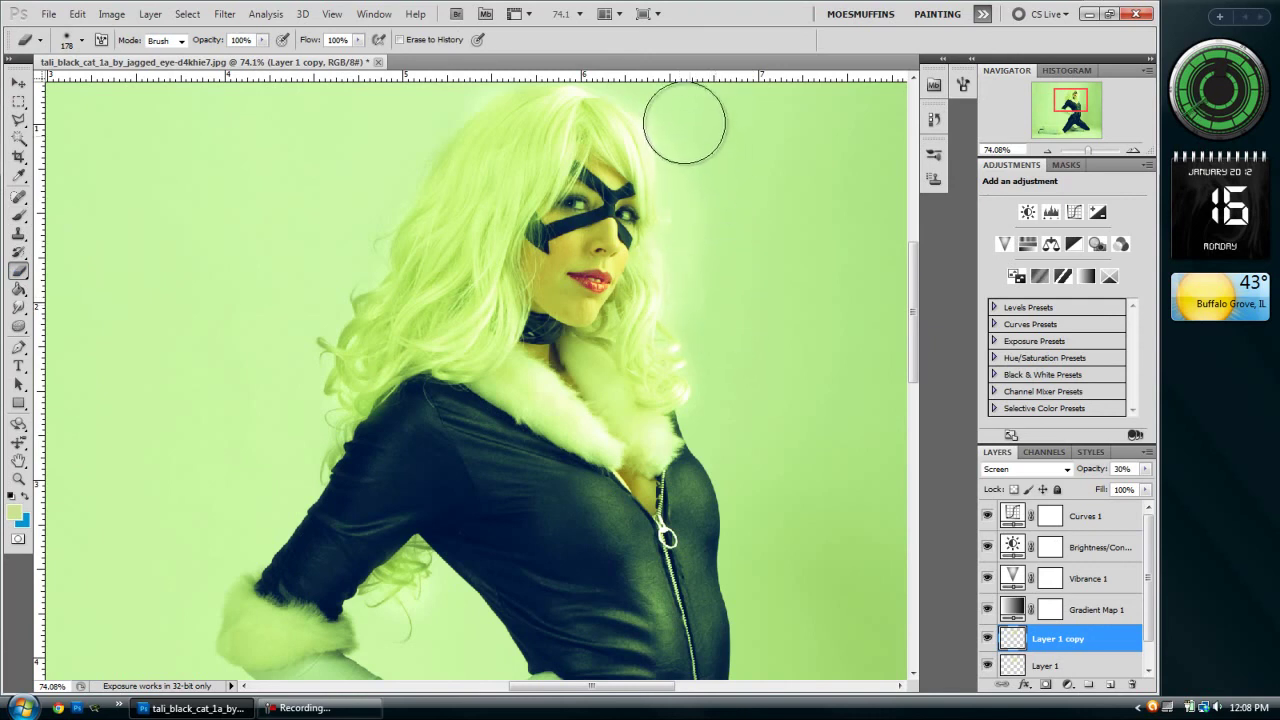
{"action": "left_click", "coordinate": [1023, 663]}
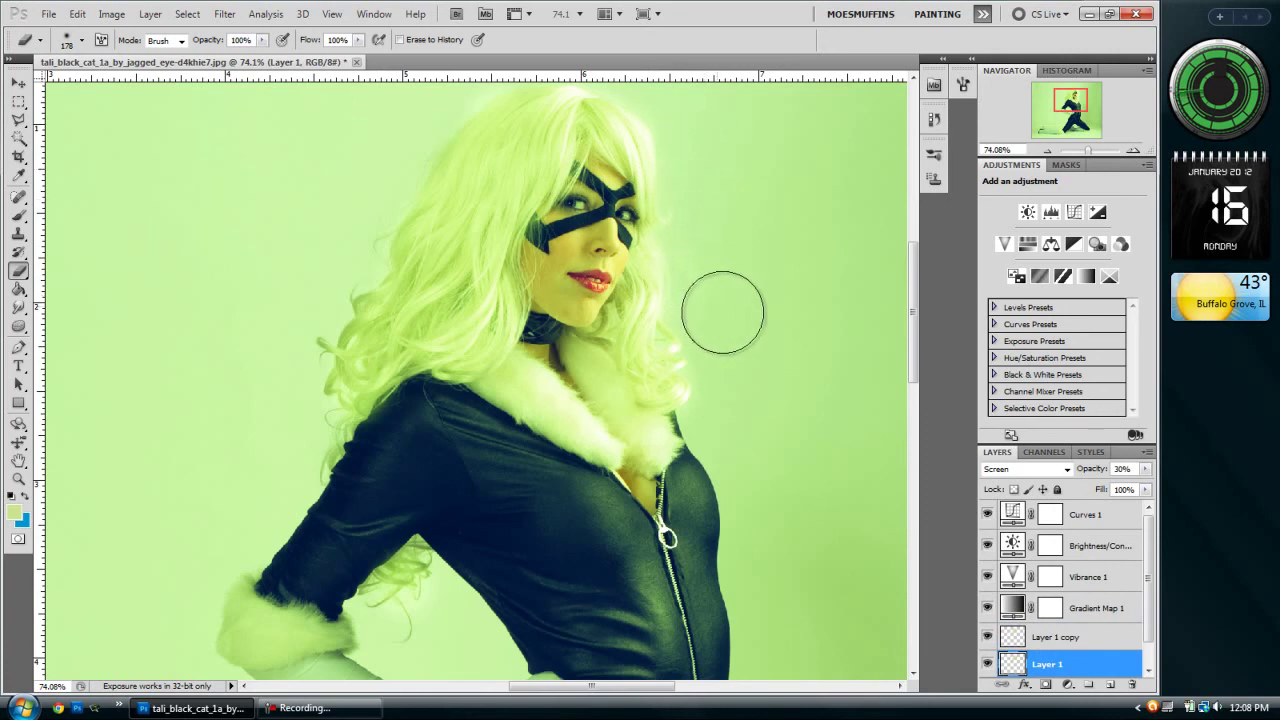
{"action": "scroll", "coordinate": [800, 330], "scroll_direction": "up", "scroll_amount": 3}
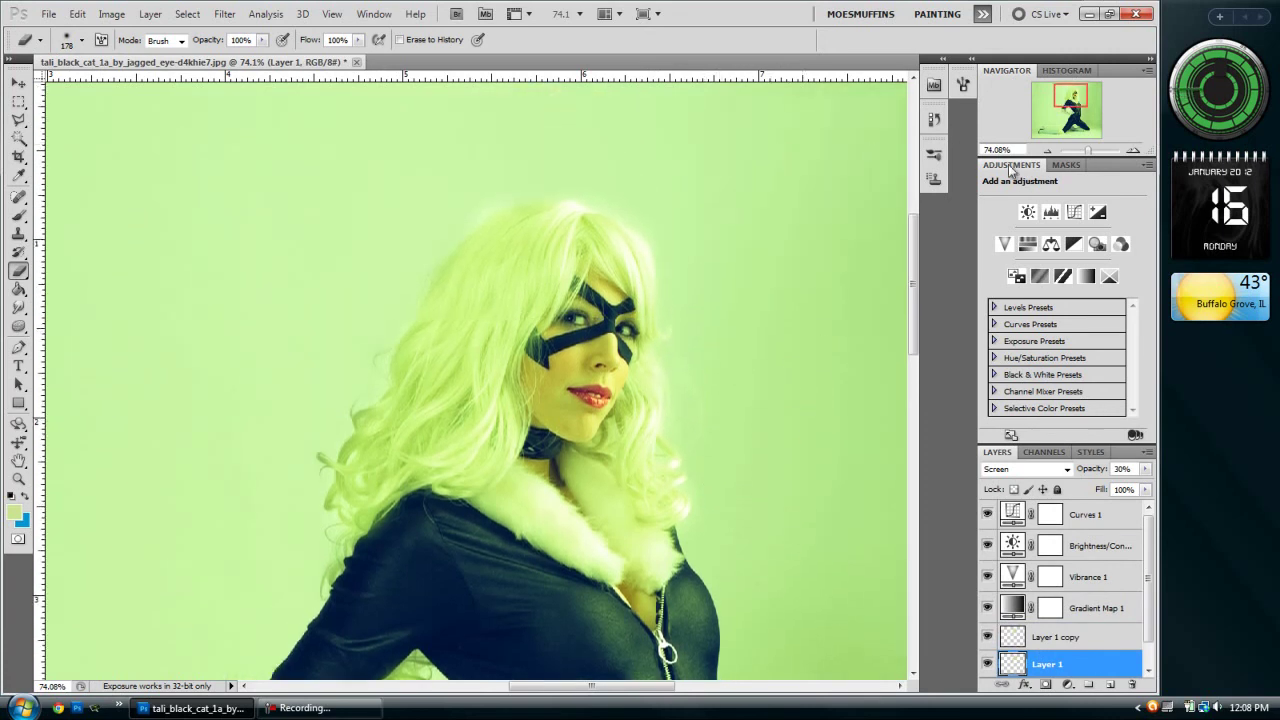
{"action": "mouse_move", "coordinate": [1088, 150]}
{"action": "left_mouse_down"}
{"action": "mouse_move", "coordinate": [1070, 118]}
{"action": "mouse_move", "coordinate": [1060, 130]}
{"action": "mouse_move", "coordinate": [1018, 120]}
{"action": "mouse_move", "coordinate": [1029, 106]}
{"action": "left_mouse_up"}
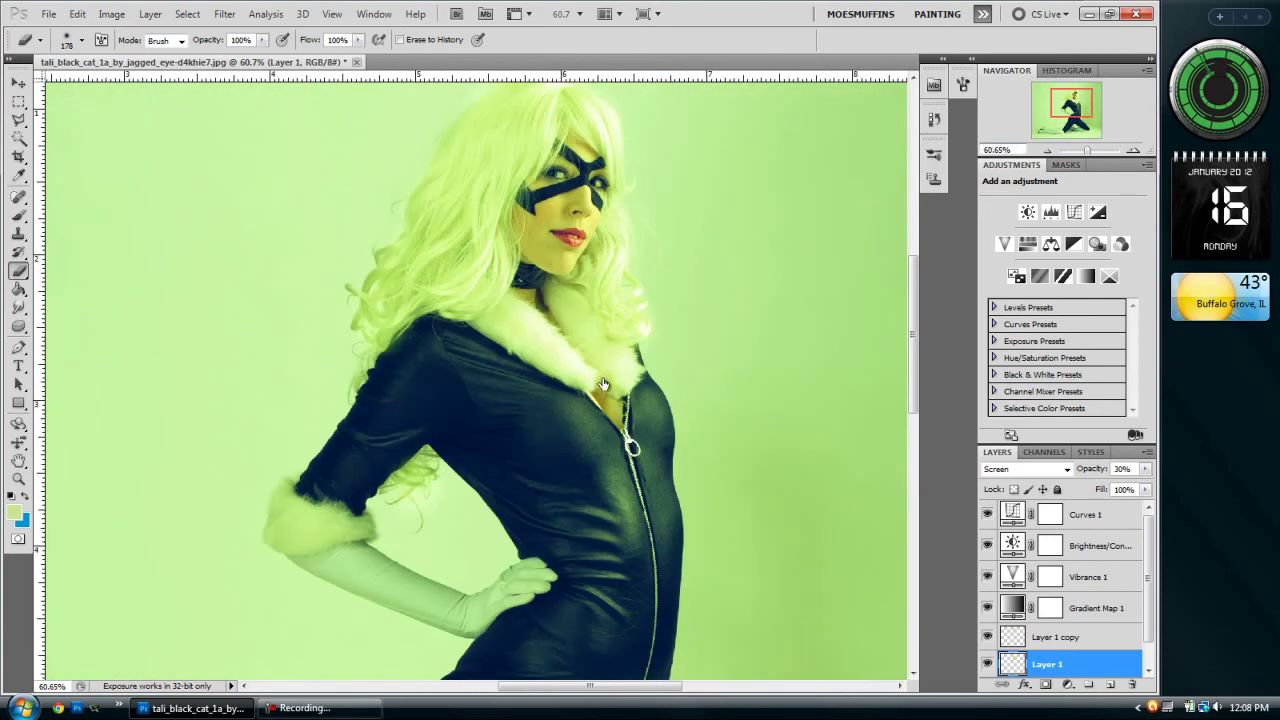
{"action": "scroll", "coordinate": [370, 449], "scroll_direction": "down", "scroll_amount": 3}
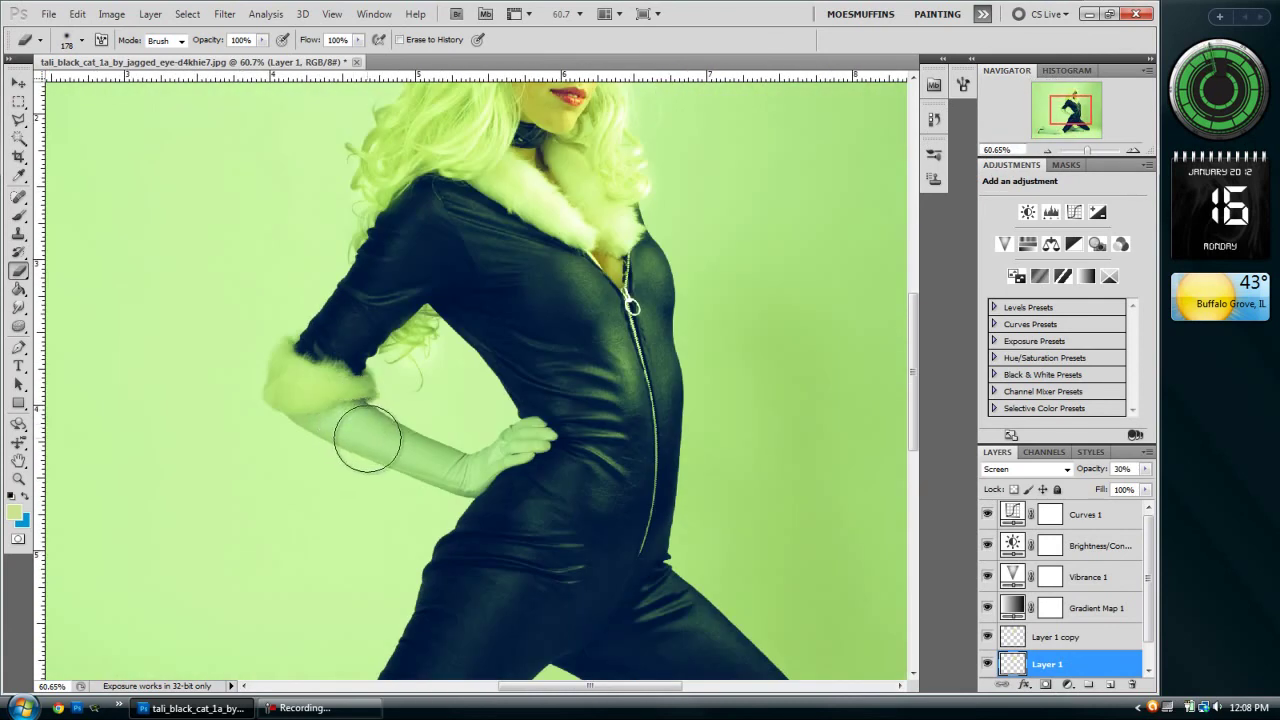
Step: On Layer 1 copy, erase along the forearm, then repaint the gloved arm from elbow to hand
{"action": "left_click", "coordinate": [987, 637]}
{"action": "left_click", "coordinate": [1055, 637]}
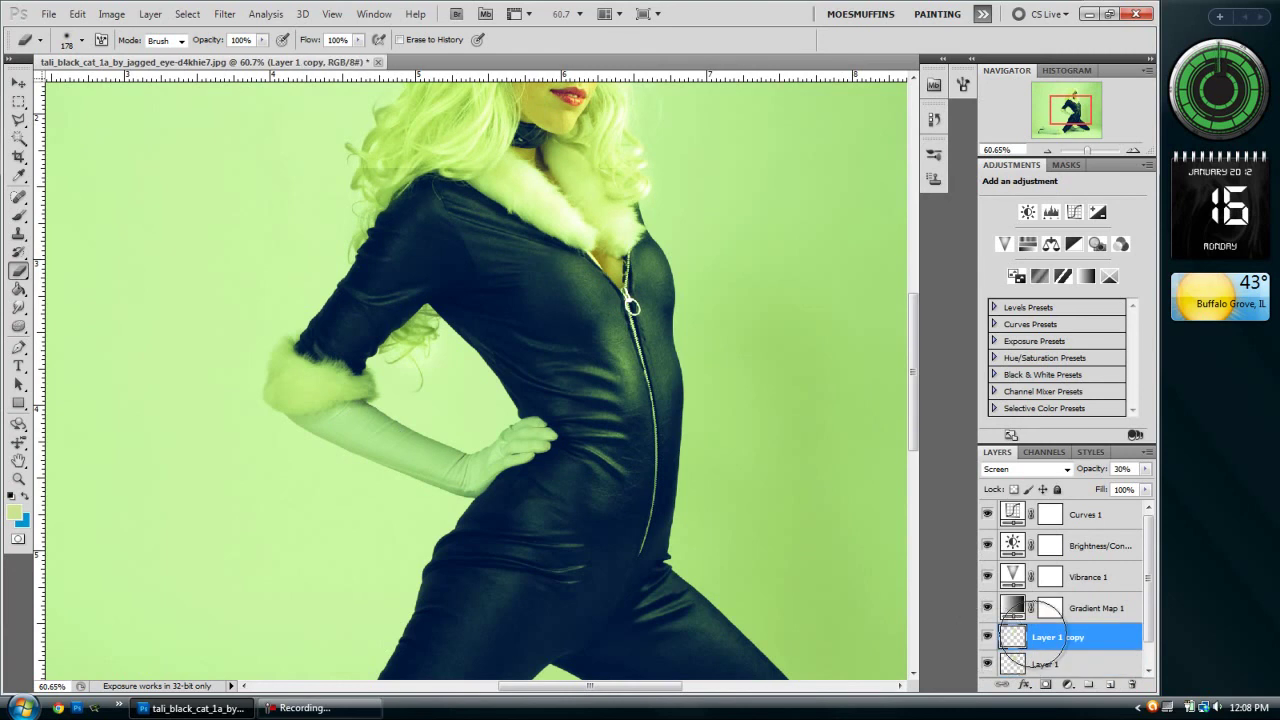
{"action": "mouse_move", "coordinate": [360, 447]}
{"action": "left_mouse_down"}
{"action": "mouse_move", "coordinate": [346, 429]}
{"action": "mouse_move", "coordinate": [480, 458]}
{"action": "left_mouse_up"}
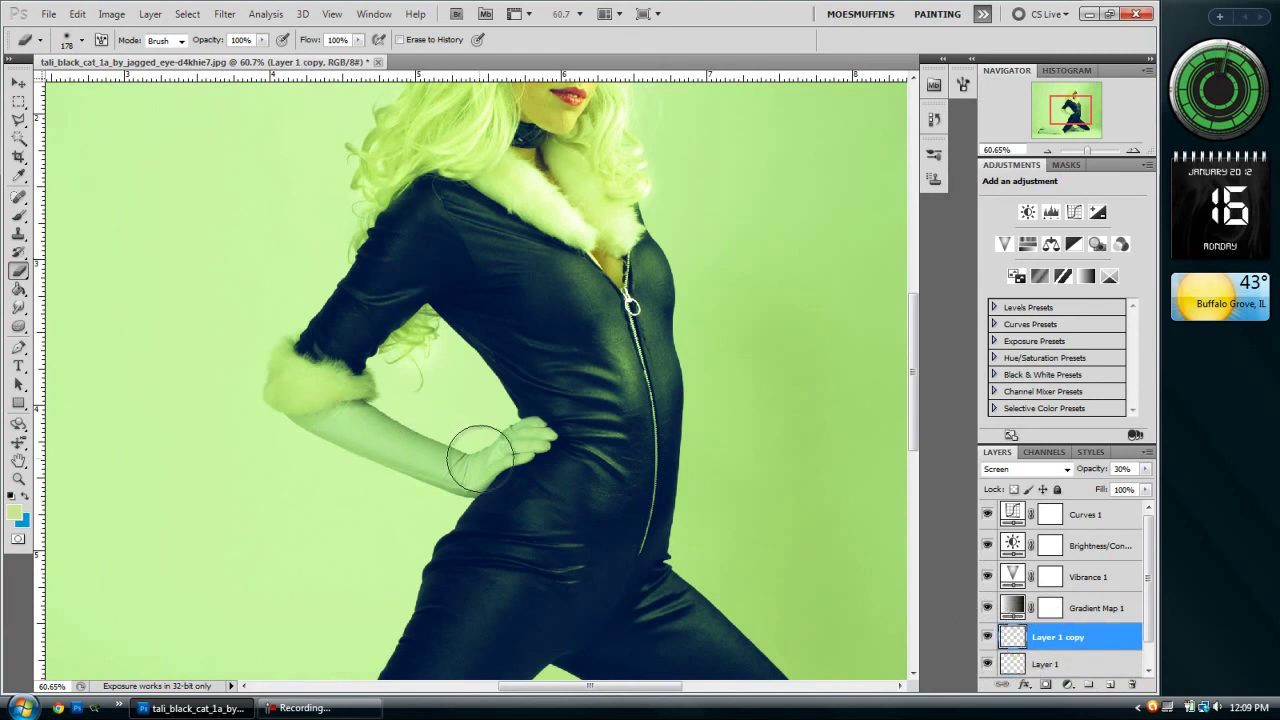
{"action": "left_click", "coordinate": [21, 217]}
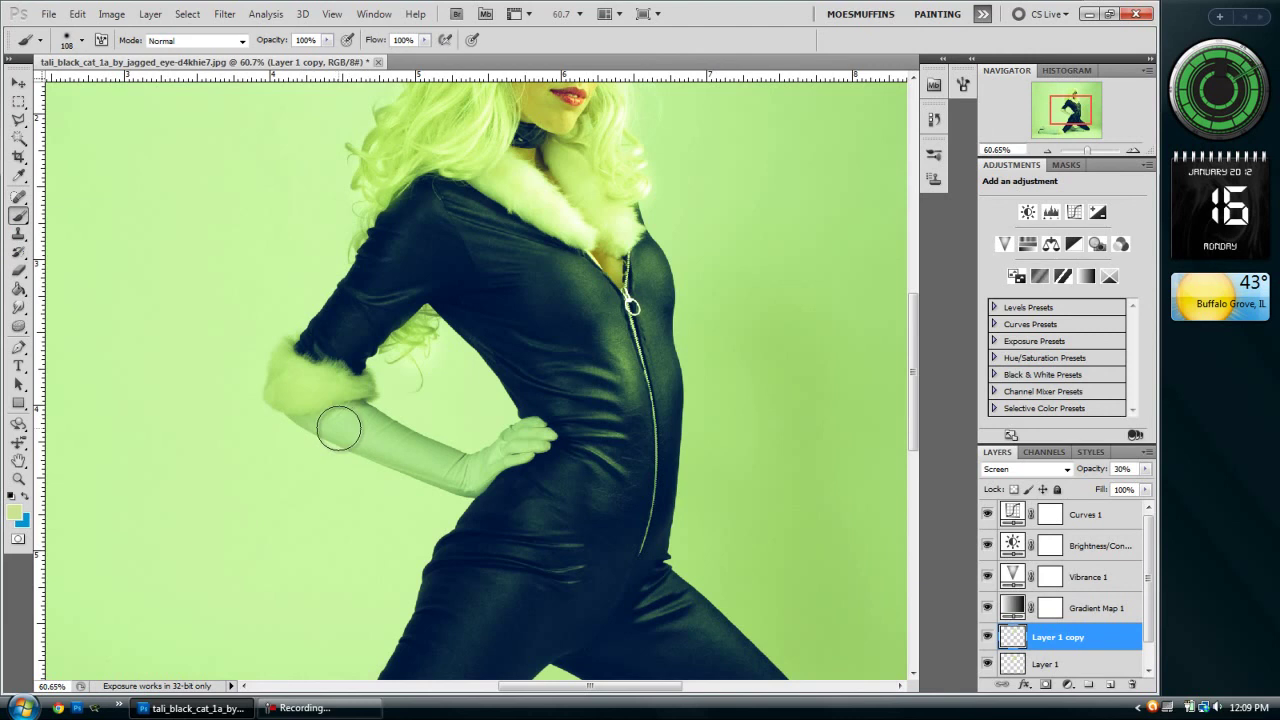
{"action": "left_click_drag", "start_coordinate": [402, 451], "coordinate": [470, 466]}
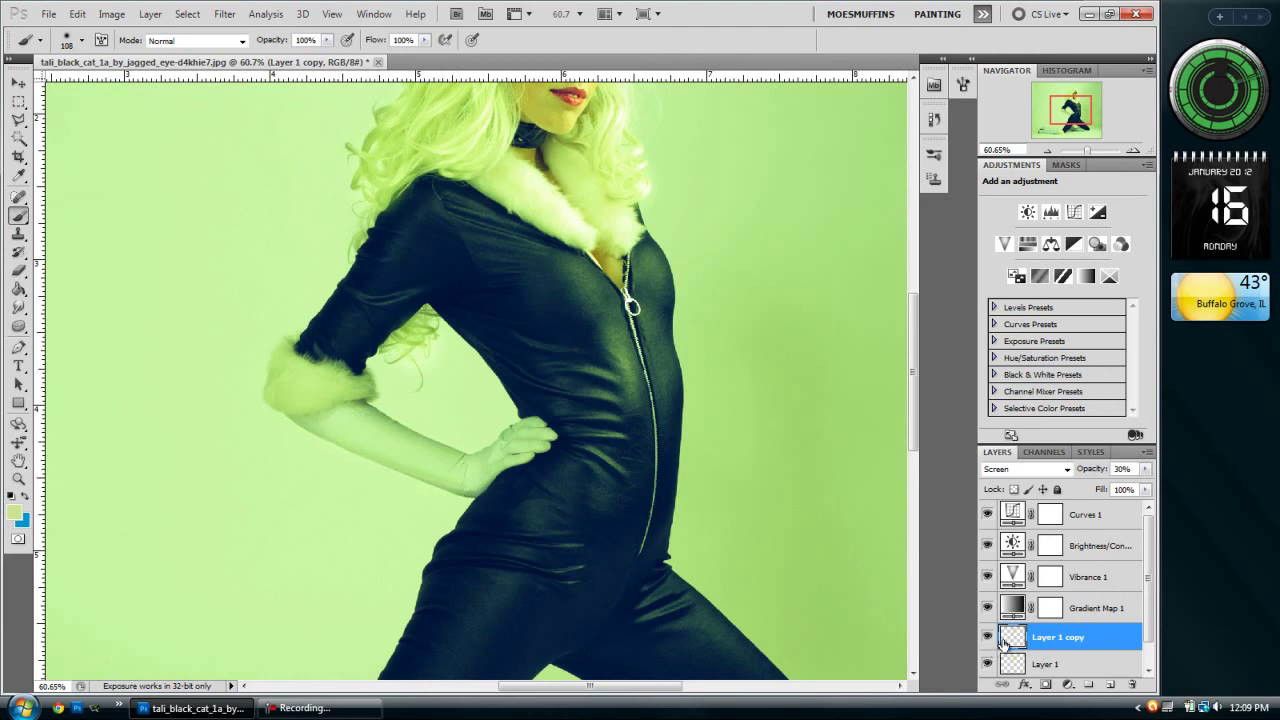
Step: Toggle the visibility of Layer 1 copy and Layer 1 to compare their brightening effect
{"action": "scroll", "coordinate": [1004, 641], "scroll_direction": "down", "scroll_amount": 1}
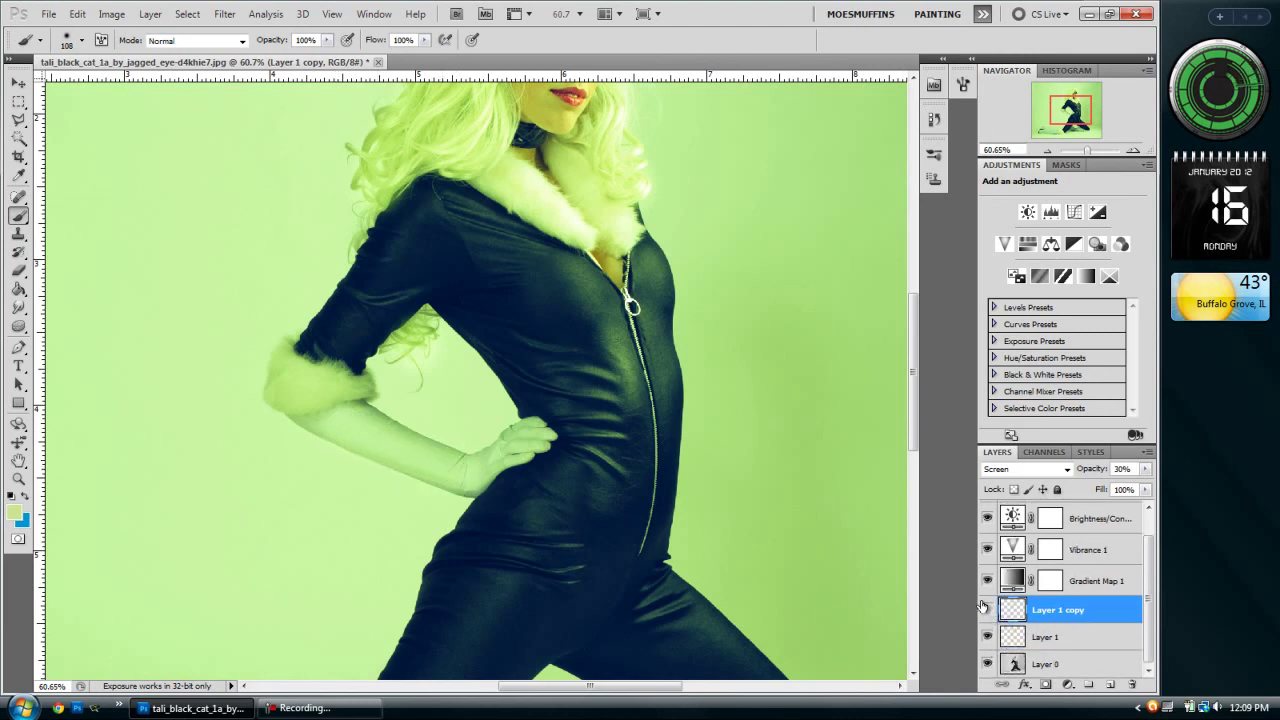
{"action": "left_click", "coordinate": [986, 608]}
{"action": "left_click", "coordinate": [986, 611]}
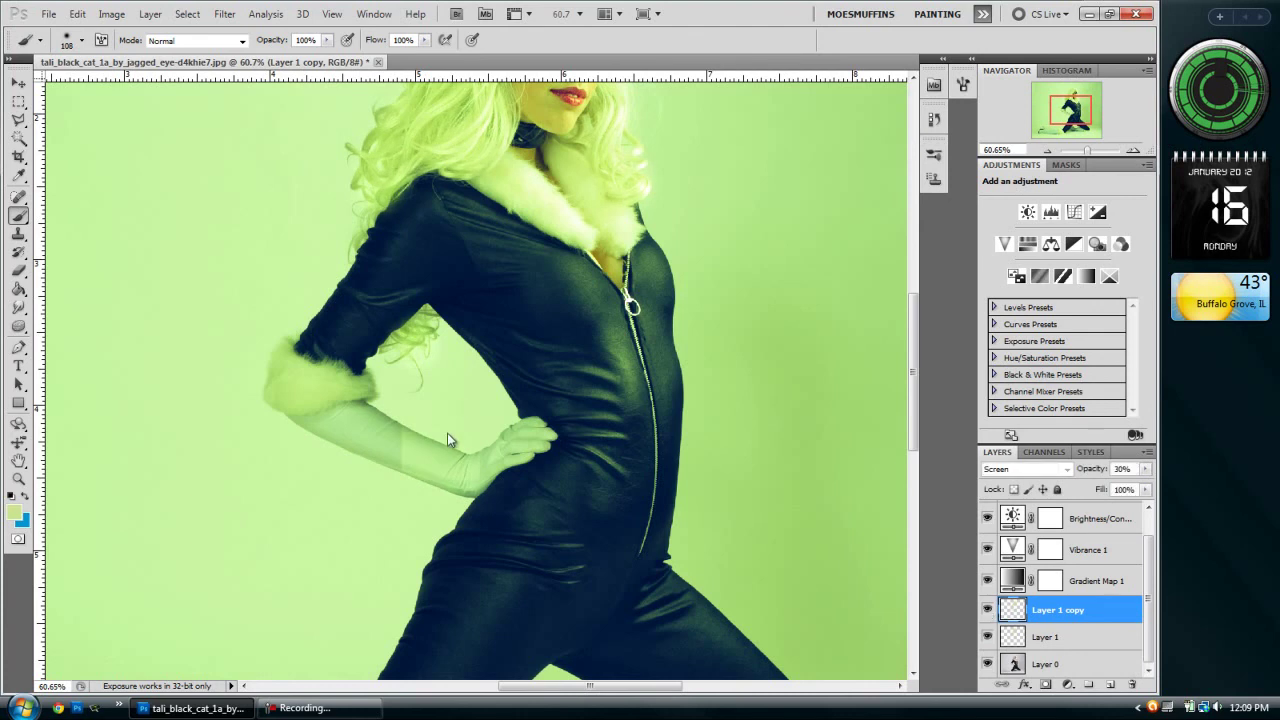
{"action": "scroll", "coordinate": [447, 433], "scroll_direction": "up", "scroll_amount": 3}
{"action": "scroll", "coordinate": [548, 309], "scroll_direction": "down", "scroll_amount": 3}
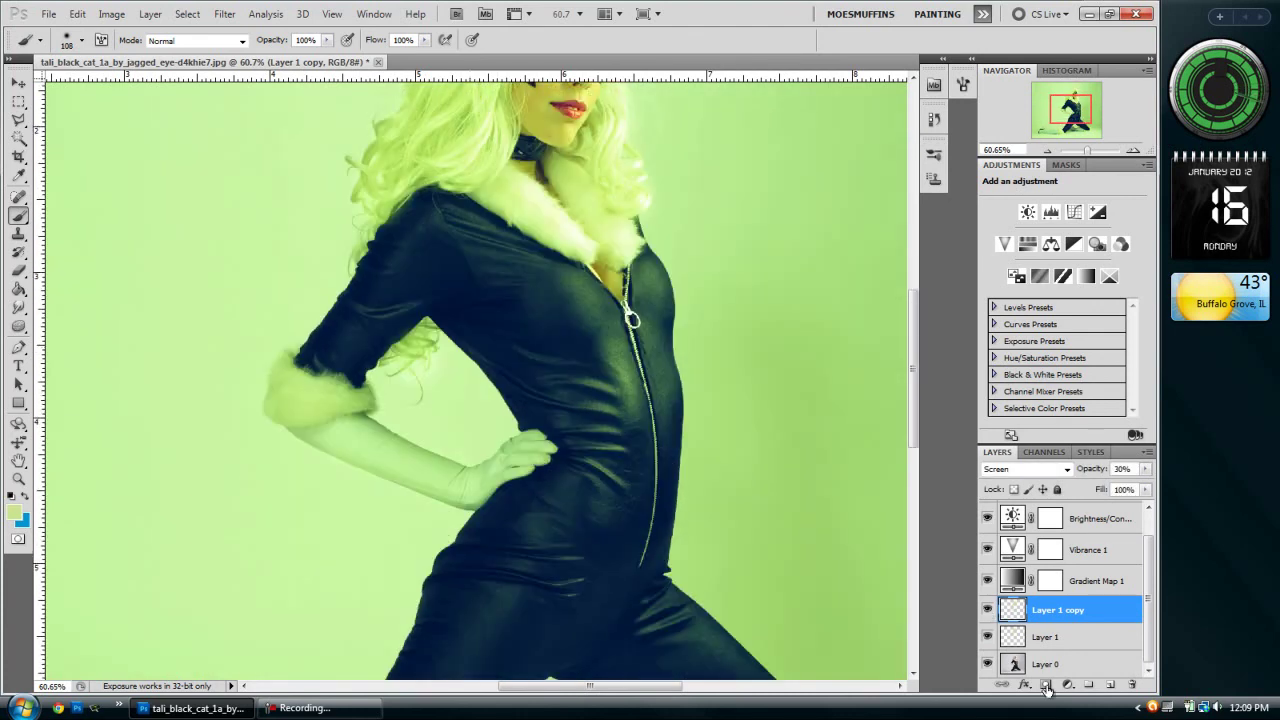
{"action": "left_click", "coordinate": [1032, 641]}
{"action": "left_click", "coordinate": [986, 637]}
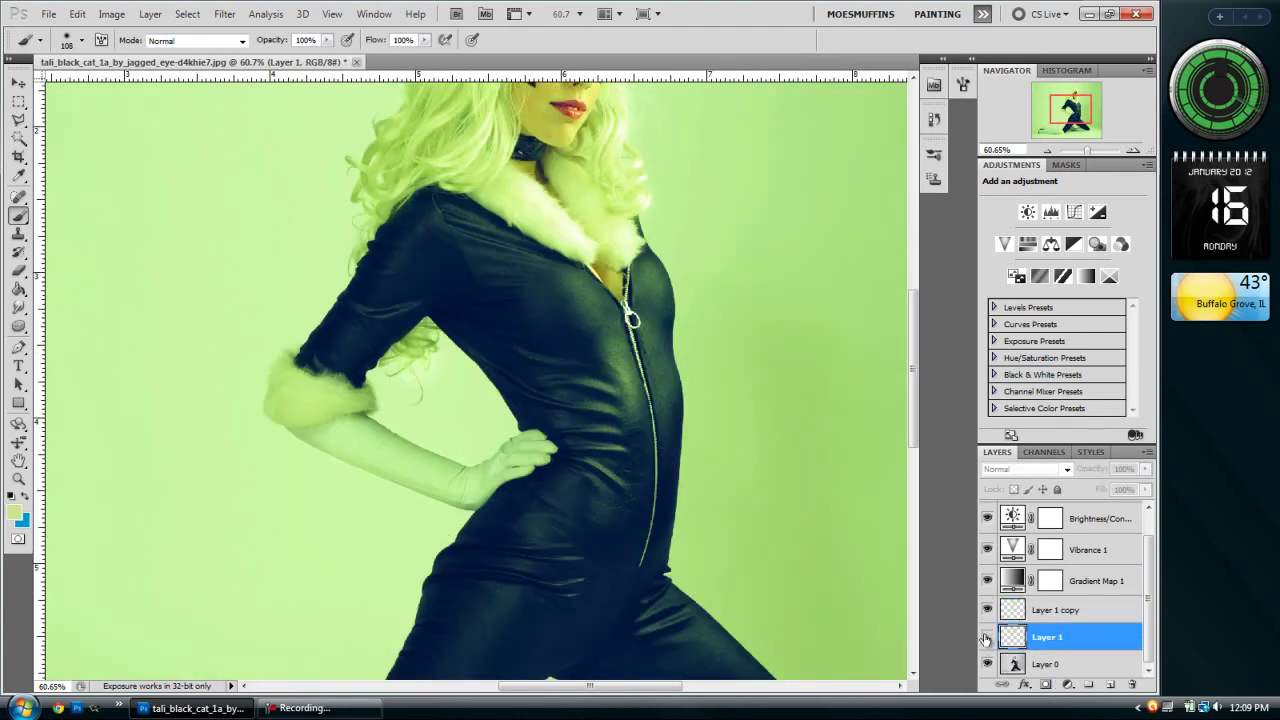
{"action": "left_click", "coordinate": [986, 637]}
{"action": "left_click", "coordinate": [986, 637]}
{"action": "scroll", "coordinate": [423, 275], "scroll_direction": "up", "scroll_amount": 3}
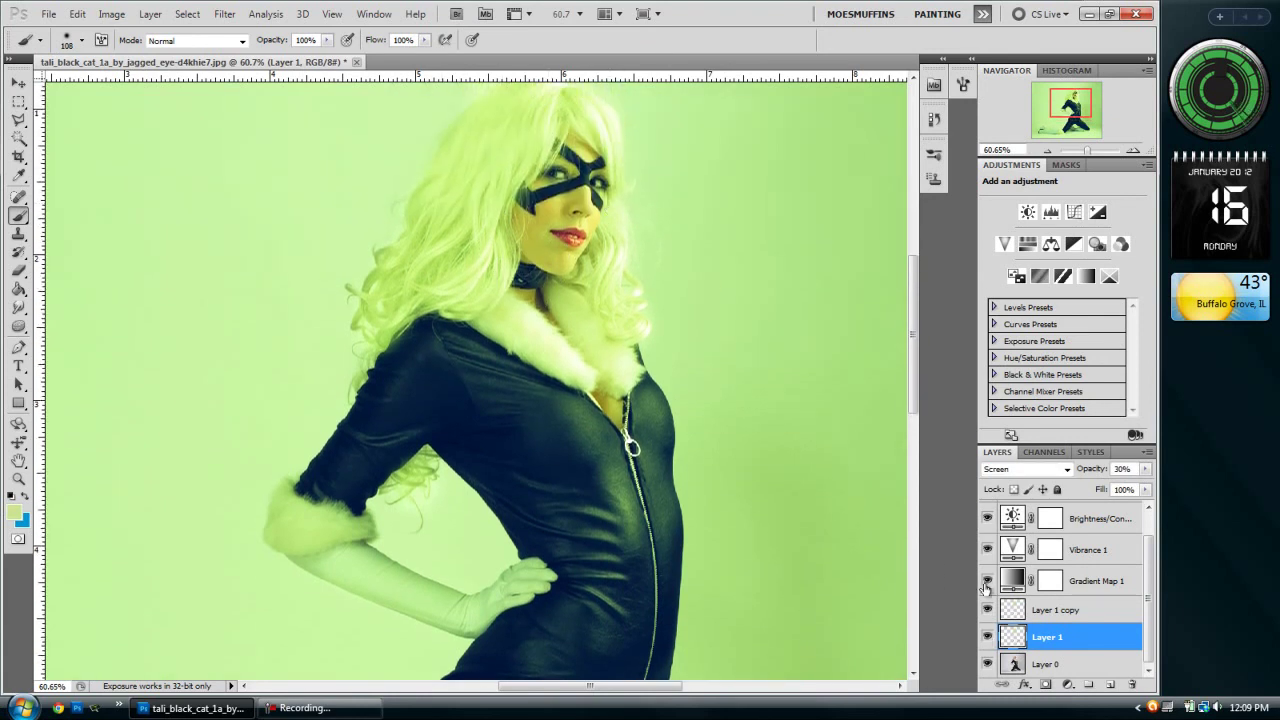
Step: Paint light green on Layer 1 copy along the white boot and heel, then zoom out
{"action": "left_click", "coordinate": [1032, 610]}
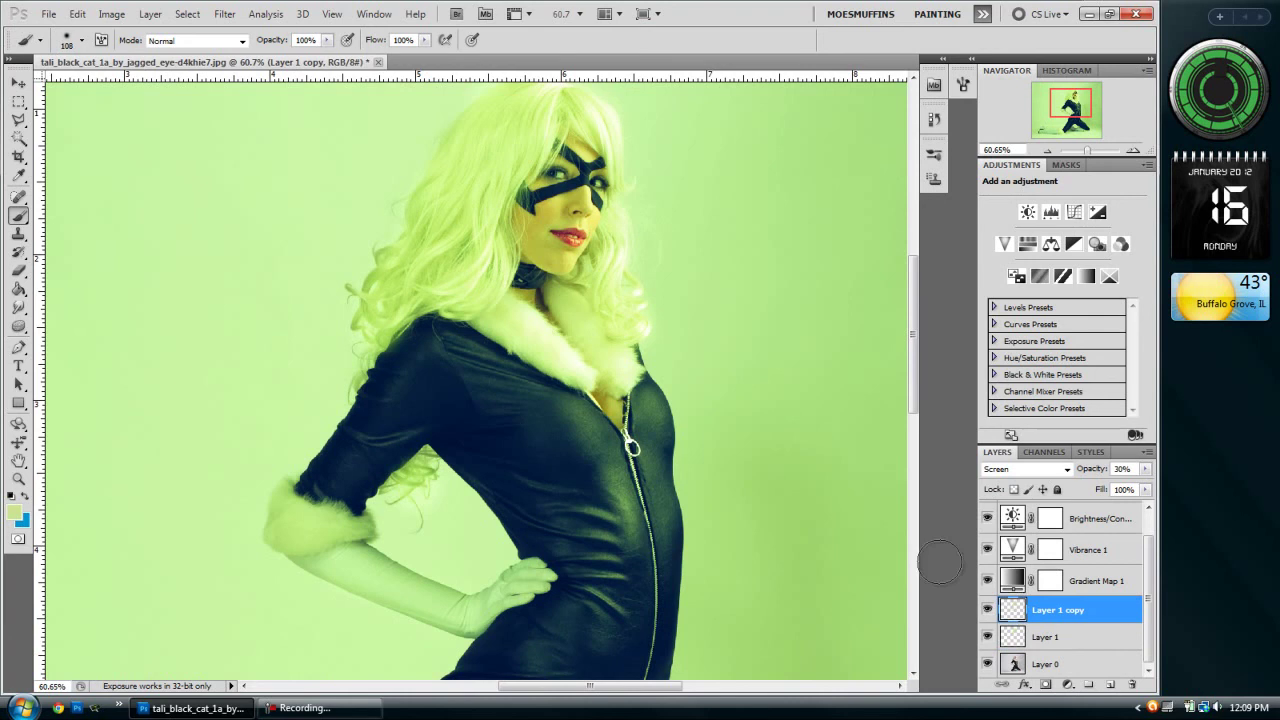
{"action": "scroll", "coordinate": [348, 420], "scroll_direction": "down", "scroll_amount": 2}
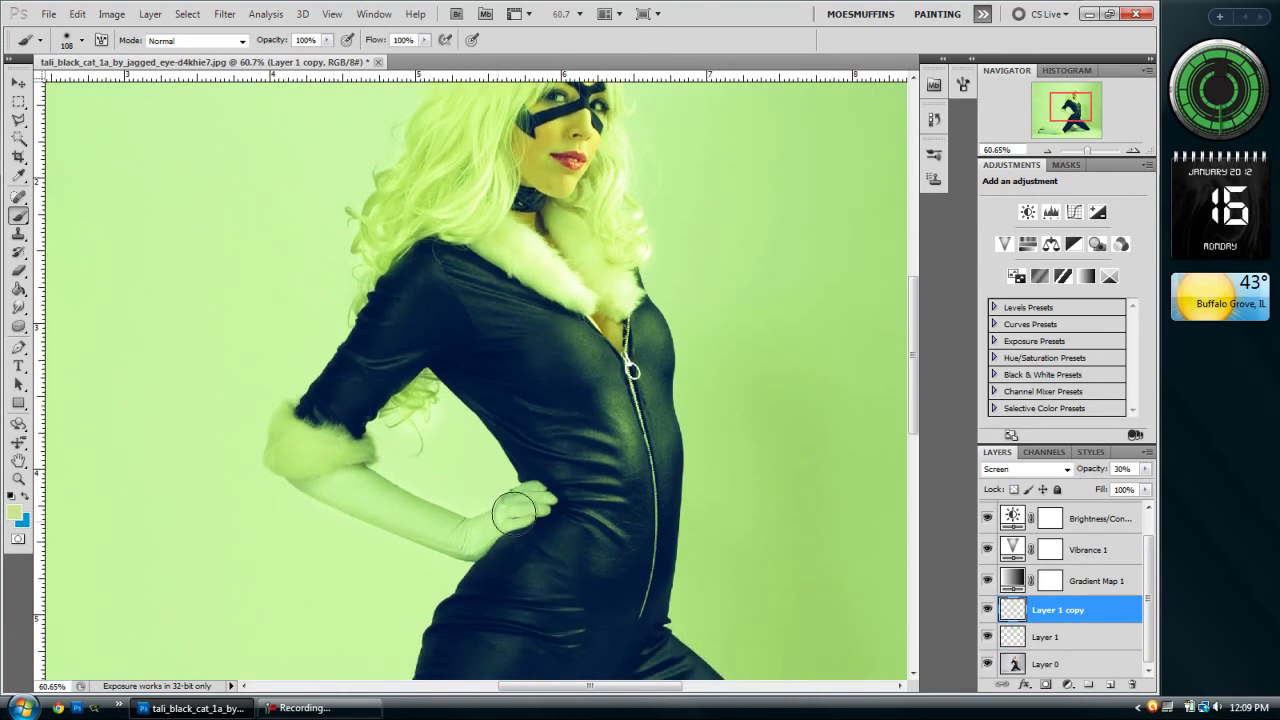
{"action": "scroll", "coordinate": [289, 500], "scroll_direction": "down", "scroll_amount": 7}
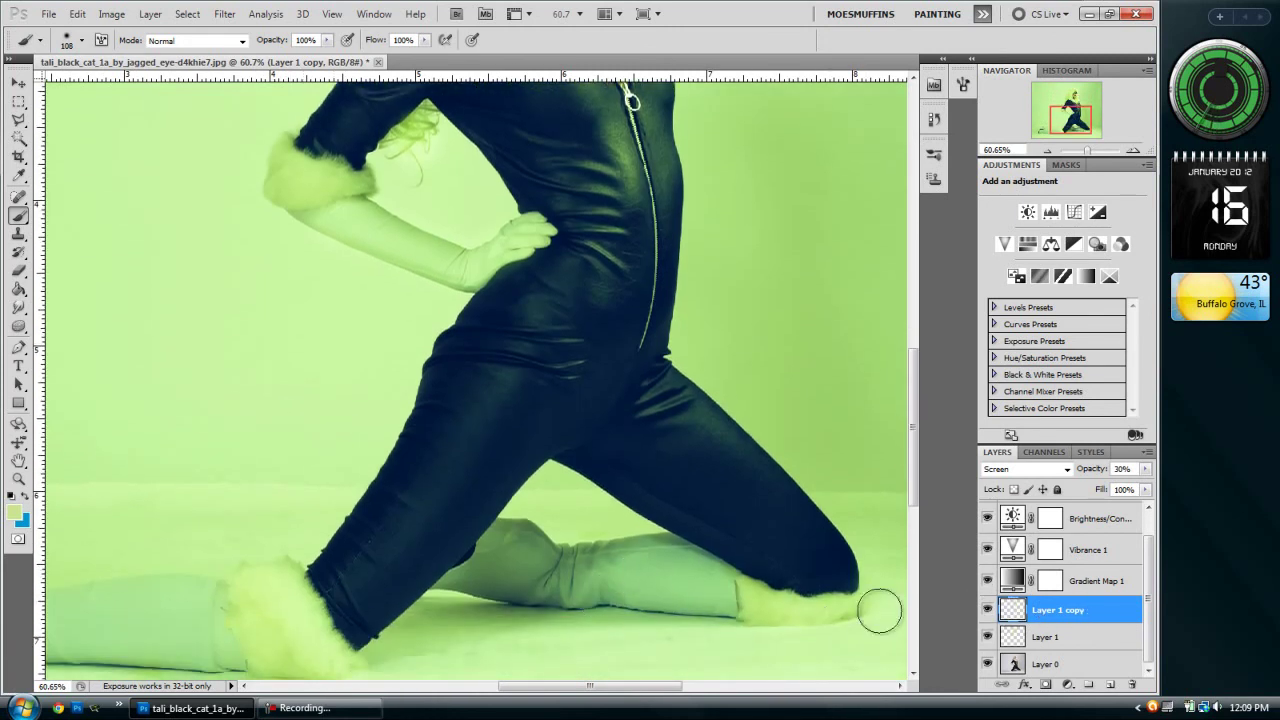
{"action": "scroll", "coordinate": [641, 570], "scroll_direction": "up", "scroll_amount": 1}
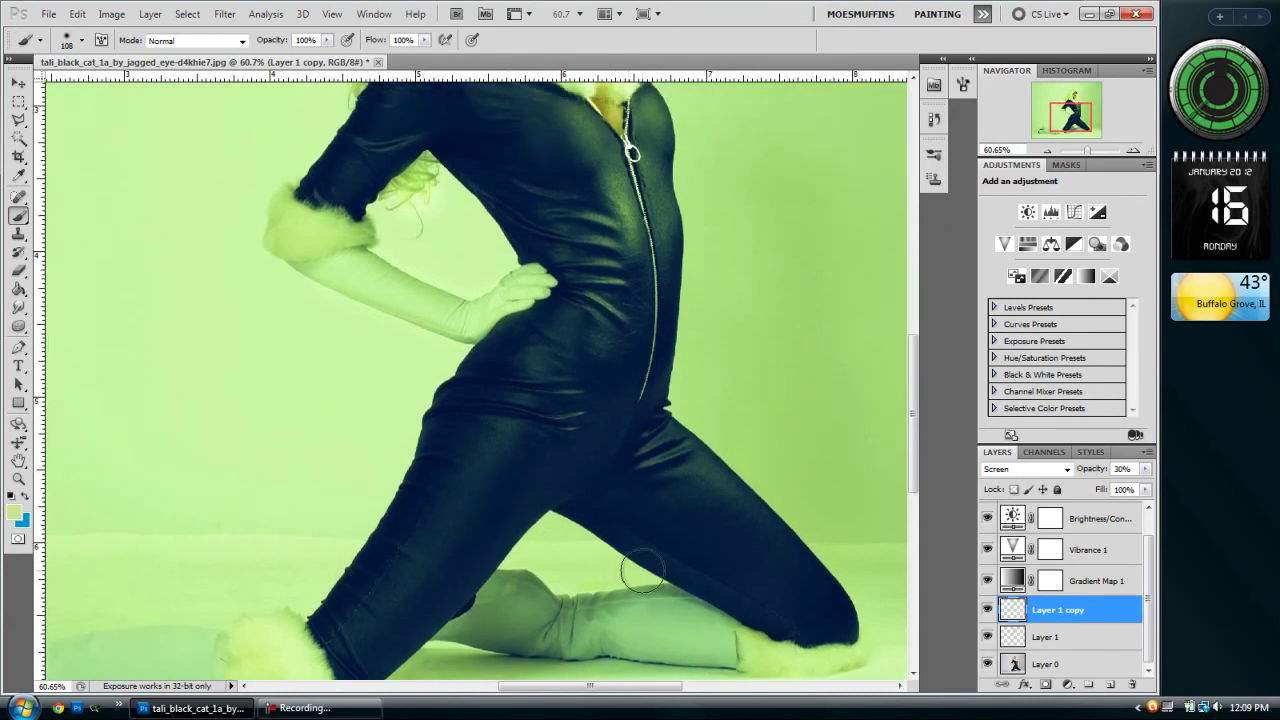
{"action": "scroll", "coordinate": [641, 570], "scroll_direction": "down", "scroll_amount": 1}
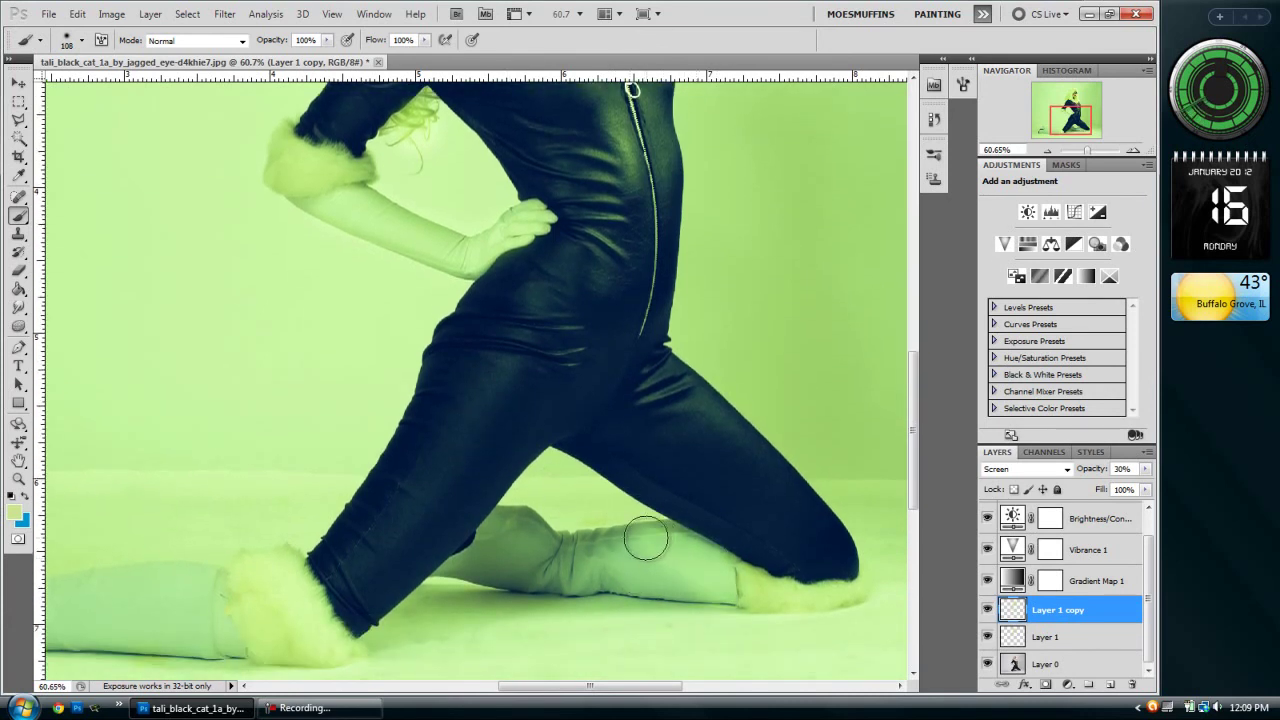
{"action": "mouse_move", "coordinate": [645, 540]}
{"action": "left_mouse_down"}
{"action": "mouse_move", "coordinate": [508, 521]}
{"action": "mouse_move", "coordinate": [508, 541]}
{"action": "mouse_move", "coordinate": [461, 577]}
{"action": "left_mouse_up"}
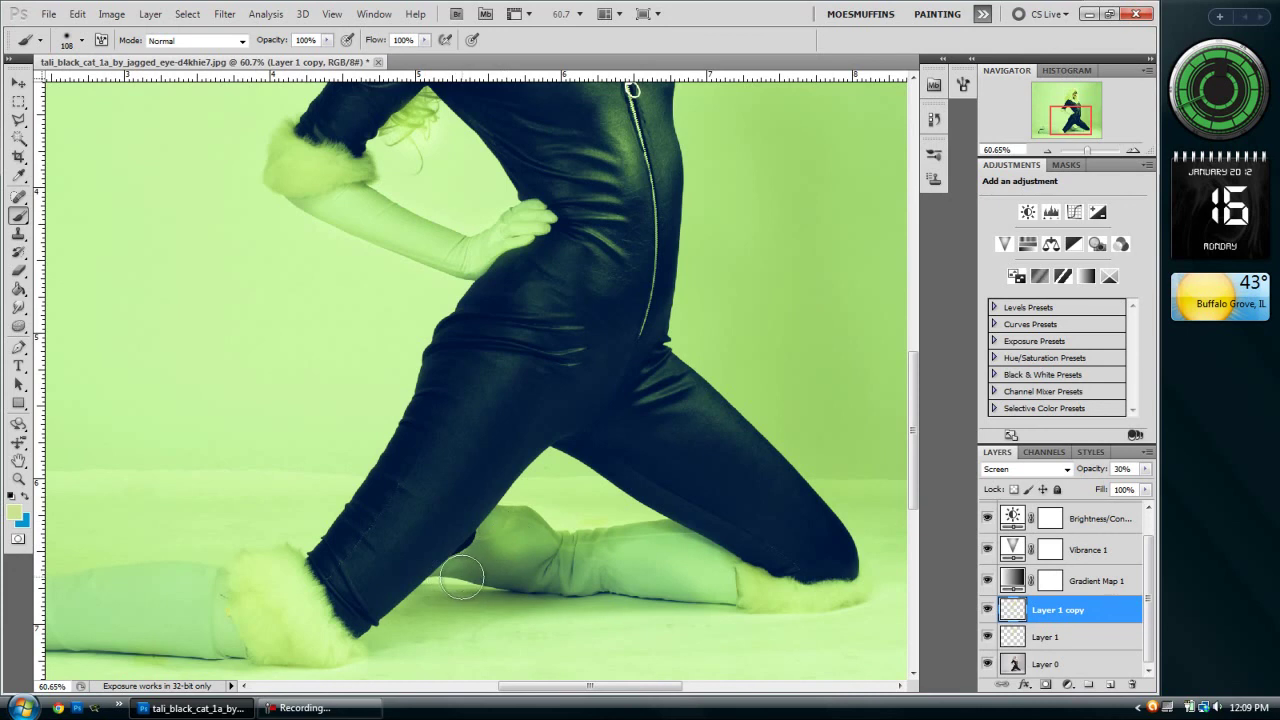
{"action": "scroll", "coordinate": [465, 577], "scroll_direction": "down", "scroll_amount": 1}
{"action": "scroll", "coordinate": [760, 450], "scroll_direction": "down", "scroll_amount": 1}
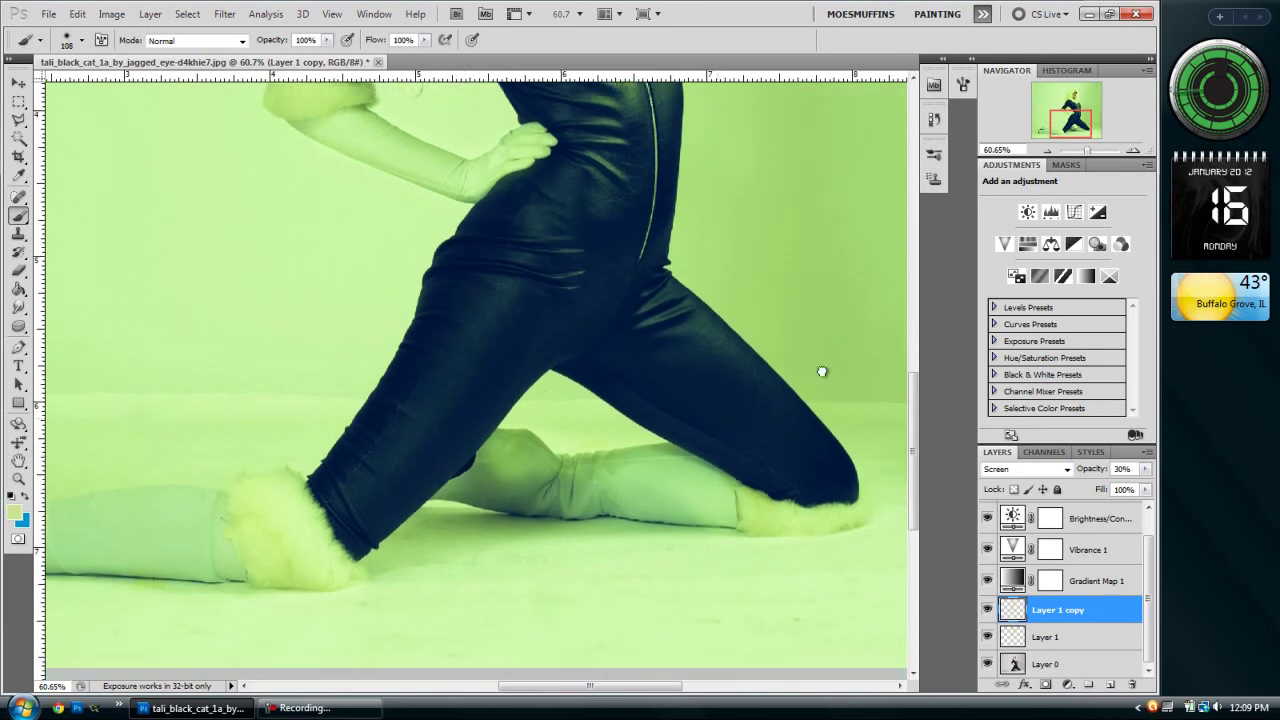
{"action": "left_click_drag", "start_coordinate": [1078, 120], "coordinate": [1059, 119]}
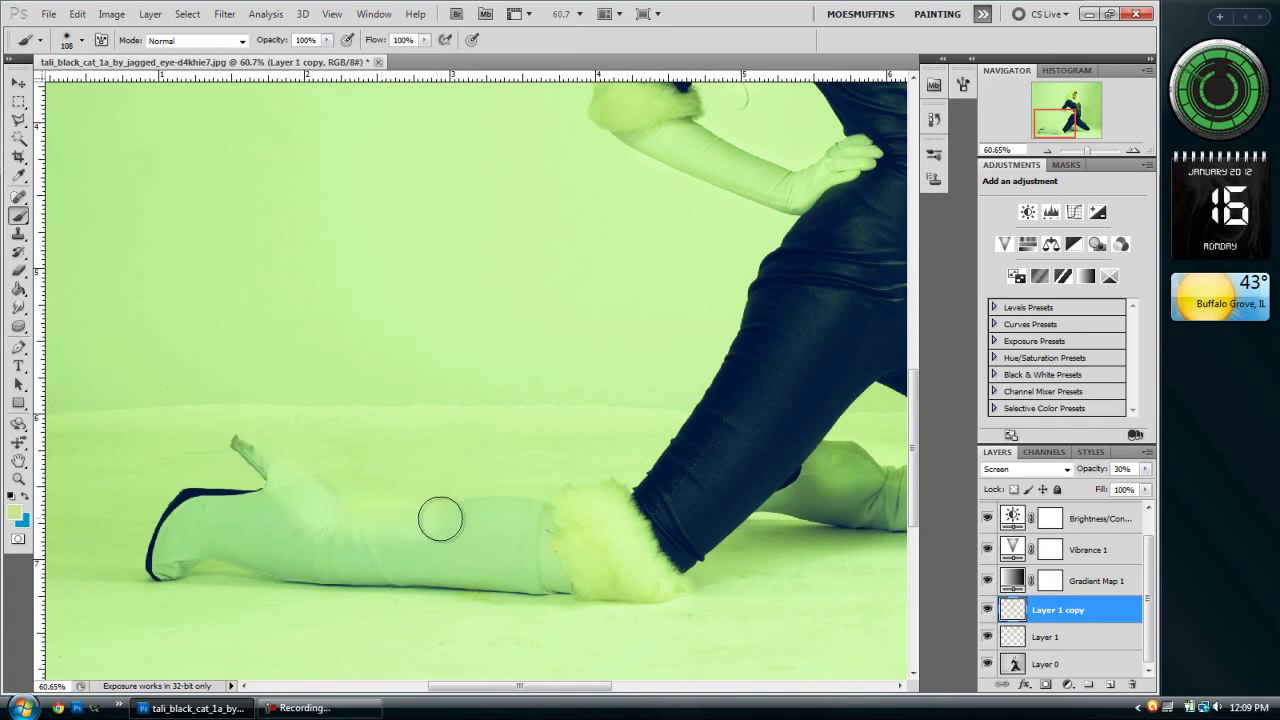
{"action": "mouse_move", "coordinate": [440, 518]}
{"action": "left_mouse_down"}
{"action": "mouse_move", "coordinate": [536, 518]}
{"action": "mouse_move", "coordinate": [551, 576]}
{"action": "mouse_move", "coordinate": [538, 589]}
{"action": "mouse_move", "coordinate": [402, 580]}
{"action": "mouse_move", "coordinate": [183, 545]}
{"action": "mouse_move", "coordinate": [174, 565]}
{"action": "mouse_move", "coordinate": [166, 535]}
{"action": "mouse_move", "coordinate": [204, 509]}
{"action": "mouse_move", "coordinate": [503, 545]}
{"action": "mouse_move", "coordinate": [360, 549]}
{"action": "mouse_move", "coordinate": [278, 502]}
{"action": "mouse_move", "coordinate": [236, 444]}
{"action": "mouse_move", "coordinate": [265, 466]}
{"action": "left_mouse_up"}
{"action": "mouse_move", "coordinate": [1087, 150]}
{"action": "left_mouse_down"}
{"action": "mouse_move", "coordinate": [1062, 150]}
{"action": "mouse_move", "coordinate": [1088, 150]}
{"action": "left_mouse_up"}
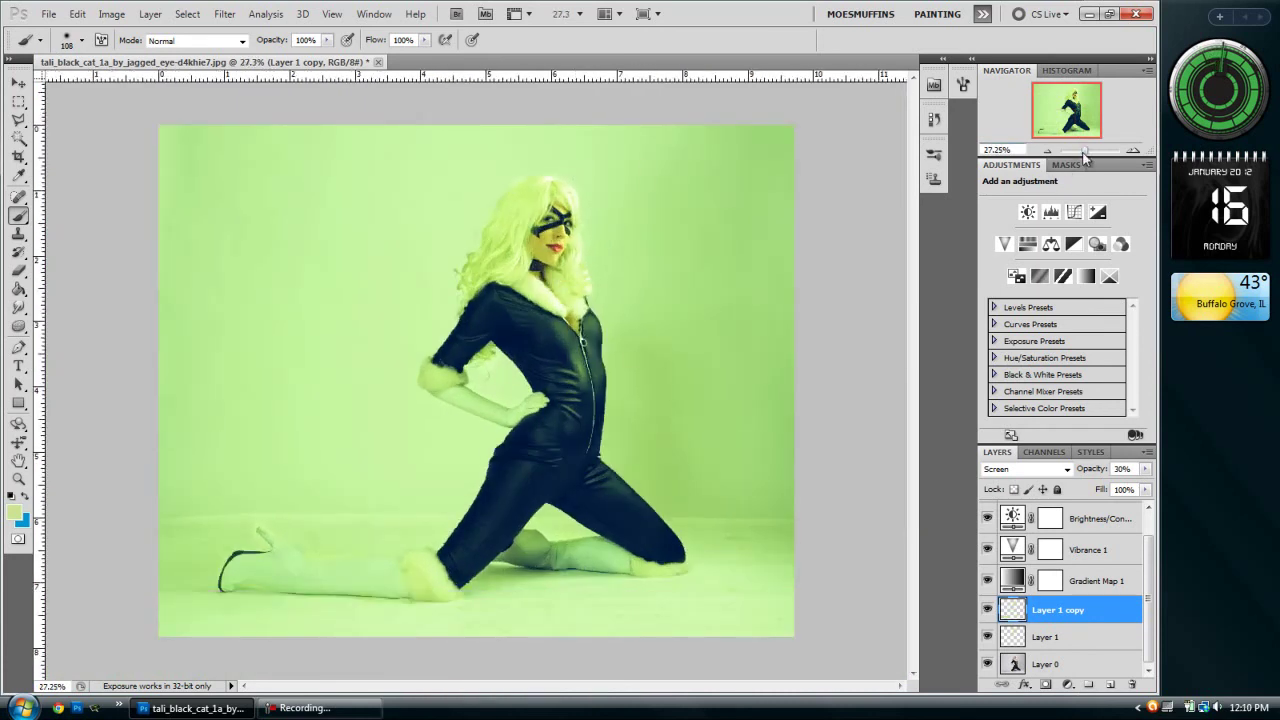
Step: Zoom back in on the photo and return from the screen recorder to the Photoshop window
{"action": "left_click_drag", "start_coordinate": [1085, 151], "coordinate": [1084, 114]}
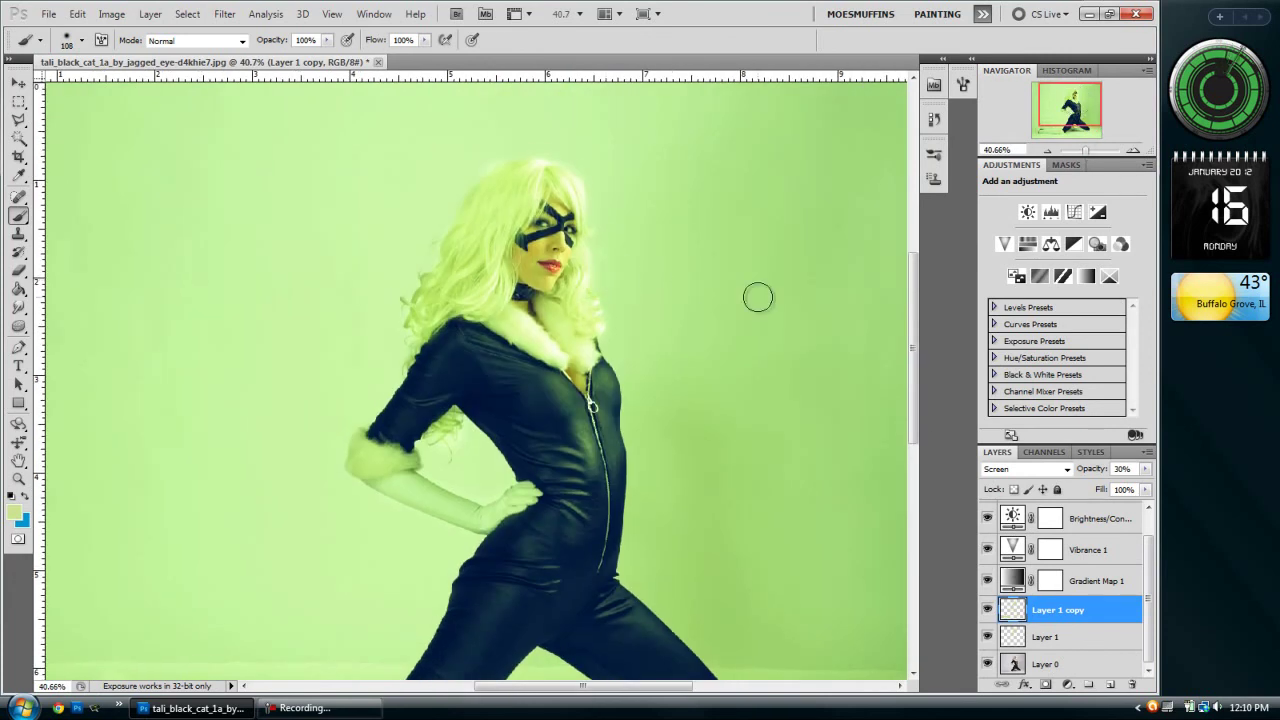
{"action": "left_click", "coordinate": [305, 708]}
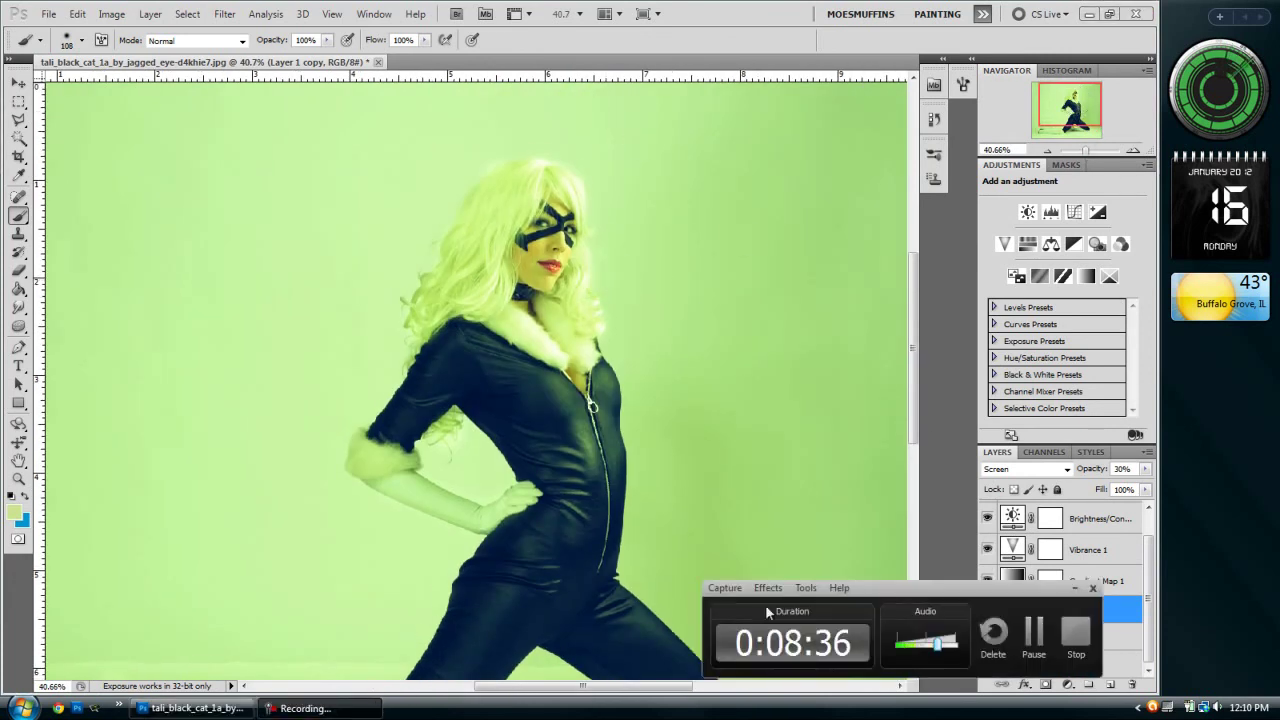
{"action": "left_click", "coordinate": [192, 708]}
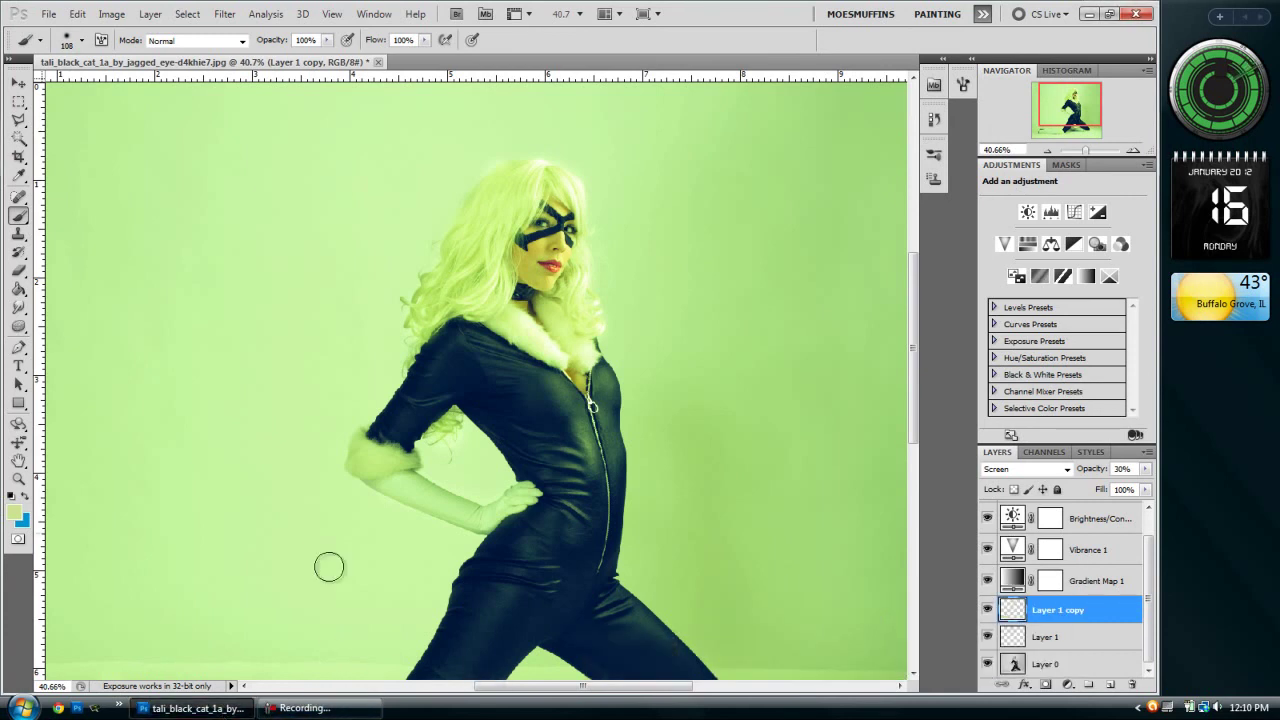
{"action": "left_click", "coordinate": [305, 708]}
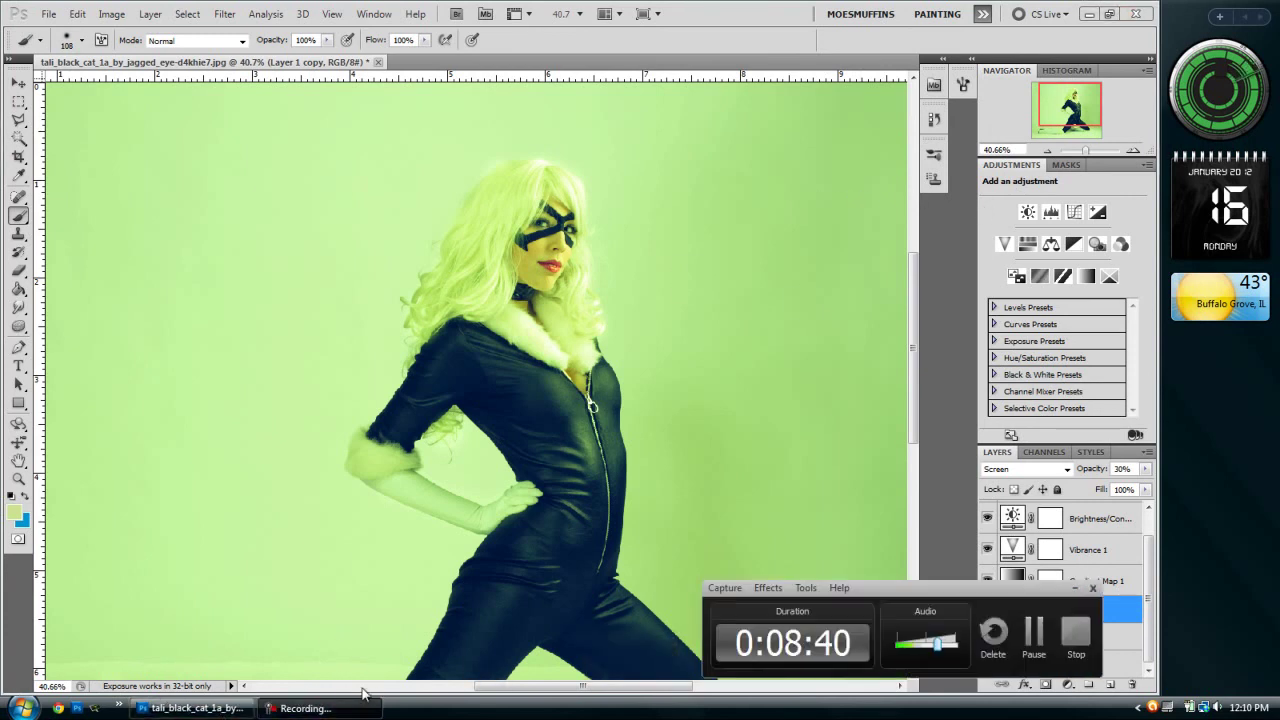
{"action": "left_click", "coordinate": [562, 530]}
{"action": "scroll", "coordinate": [556, 474], "scroll_direction": "down", "scroll_amount": 5}
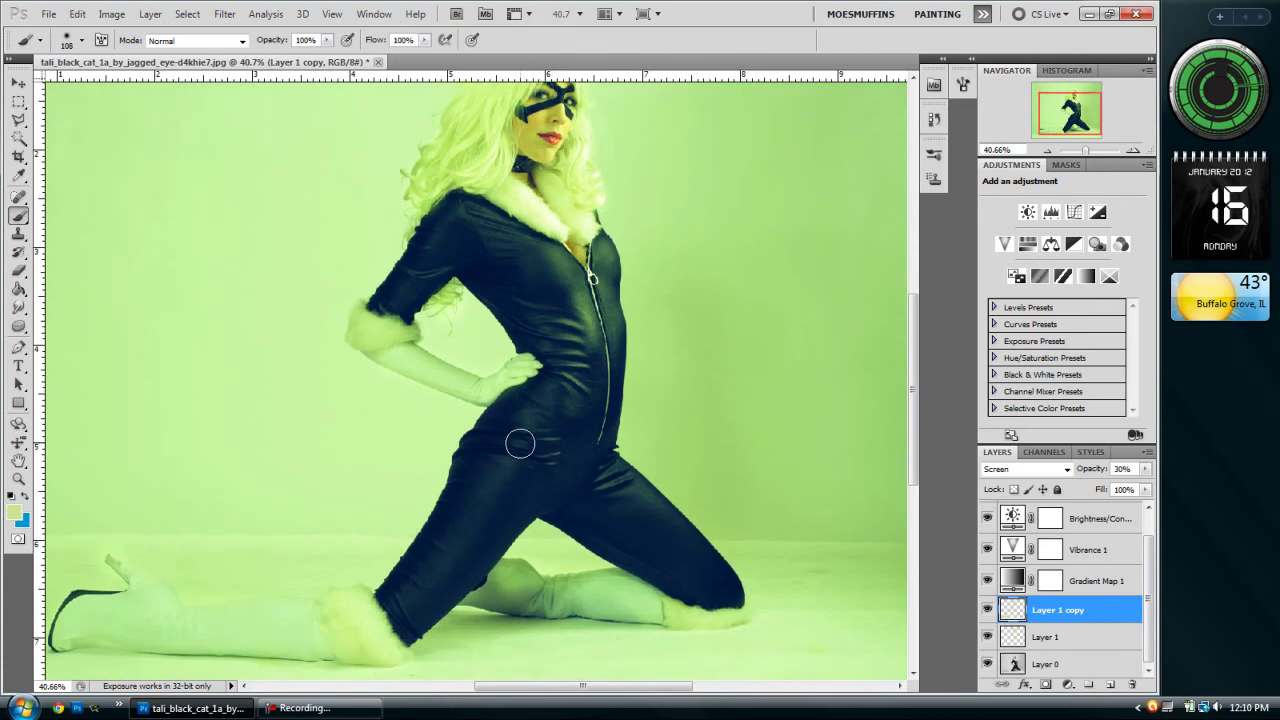
{"action": "scroll", "coordinate": [517, 443], "scroll_direction": "up", "scroll_amount": 3}
{"action": "scroll", "coordinate": [510, 488], "scroll_direction": "up", "scroll_amount": 3}
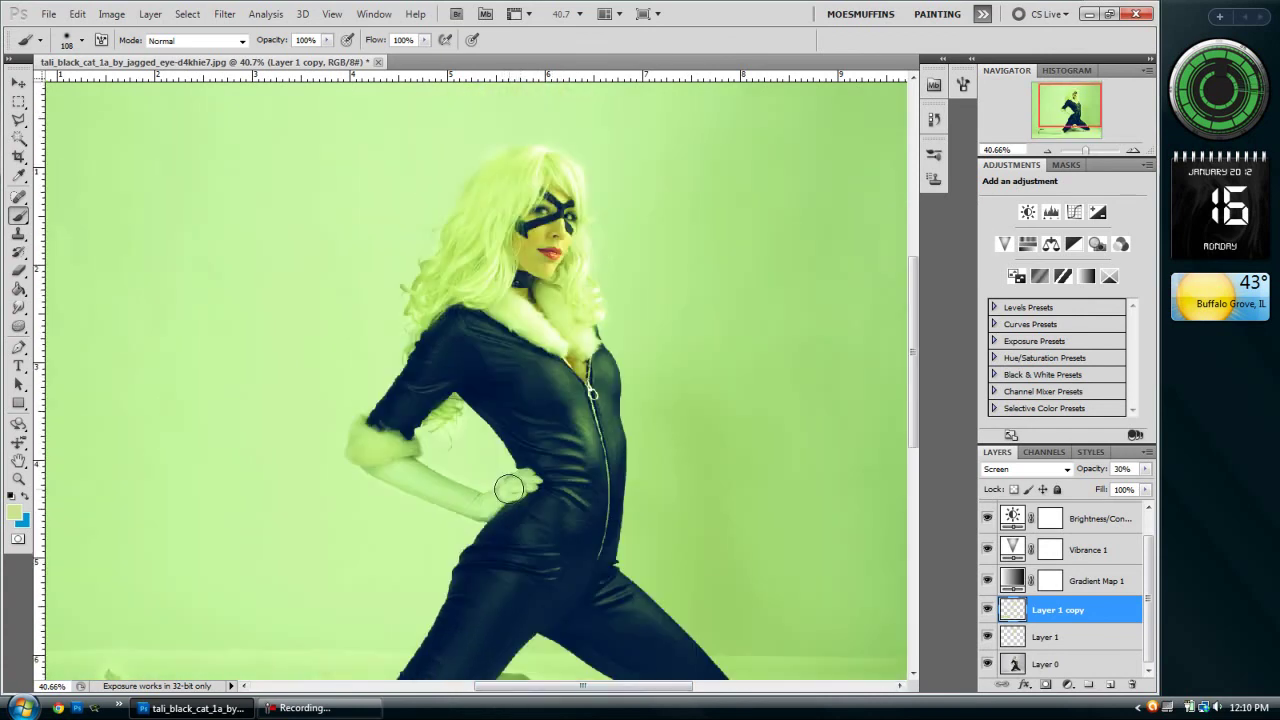
{"action": "scroll", "coordinate": [290, 390], "scroll_direction": "down", "scroll_amount": 6}
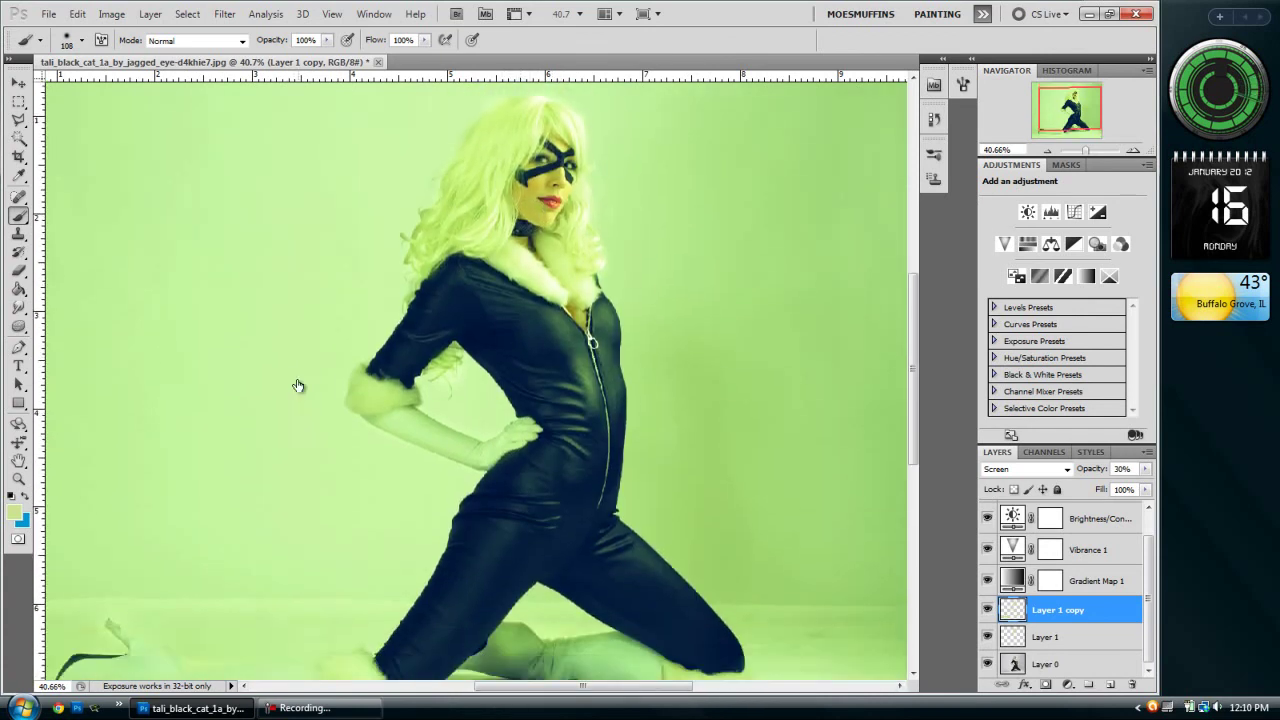
{"action": "scroll", "coordinate": [306, 417], "scroll_direction": "up", "scroll_amount": 8}
Step: Preview the Violet, Orange preset on Gradient Map 1, cancel it, then select Curves 1
{"action": "left_click", "coordinate": [1013, 580]}
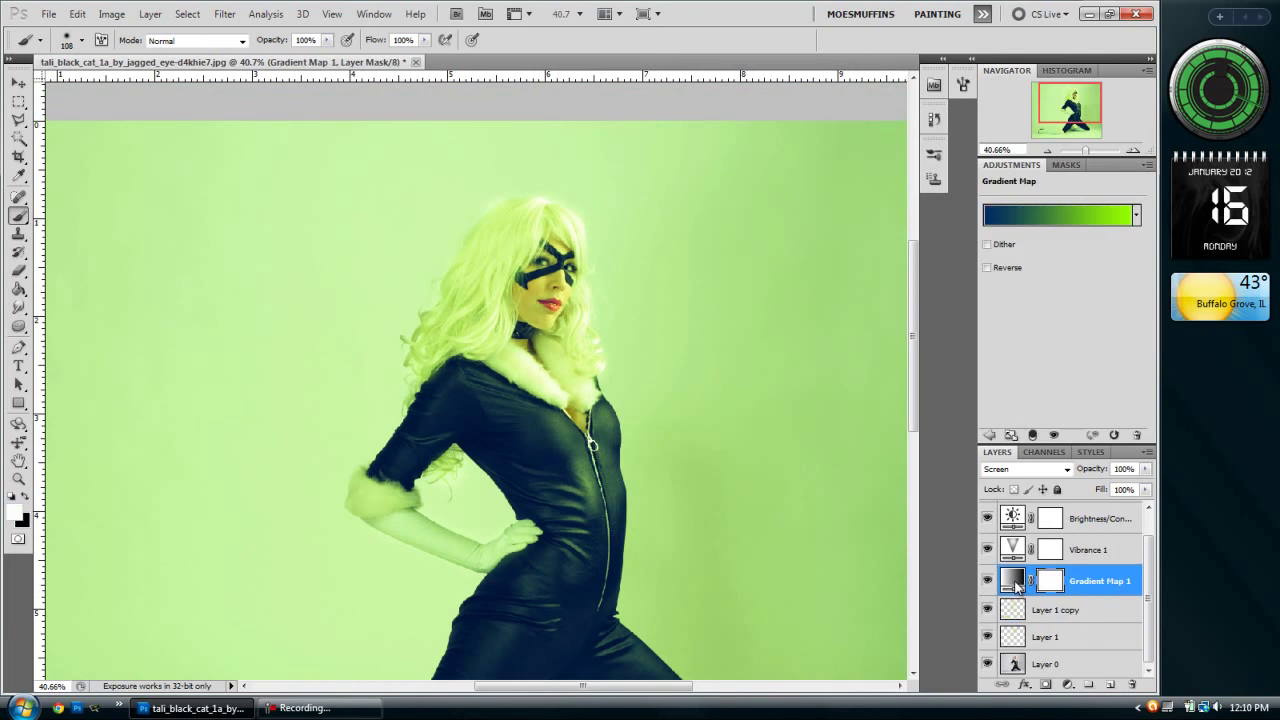
{"action": "left_click", "coordinate": [1048, 232]}
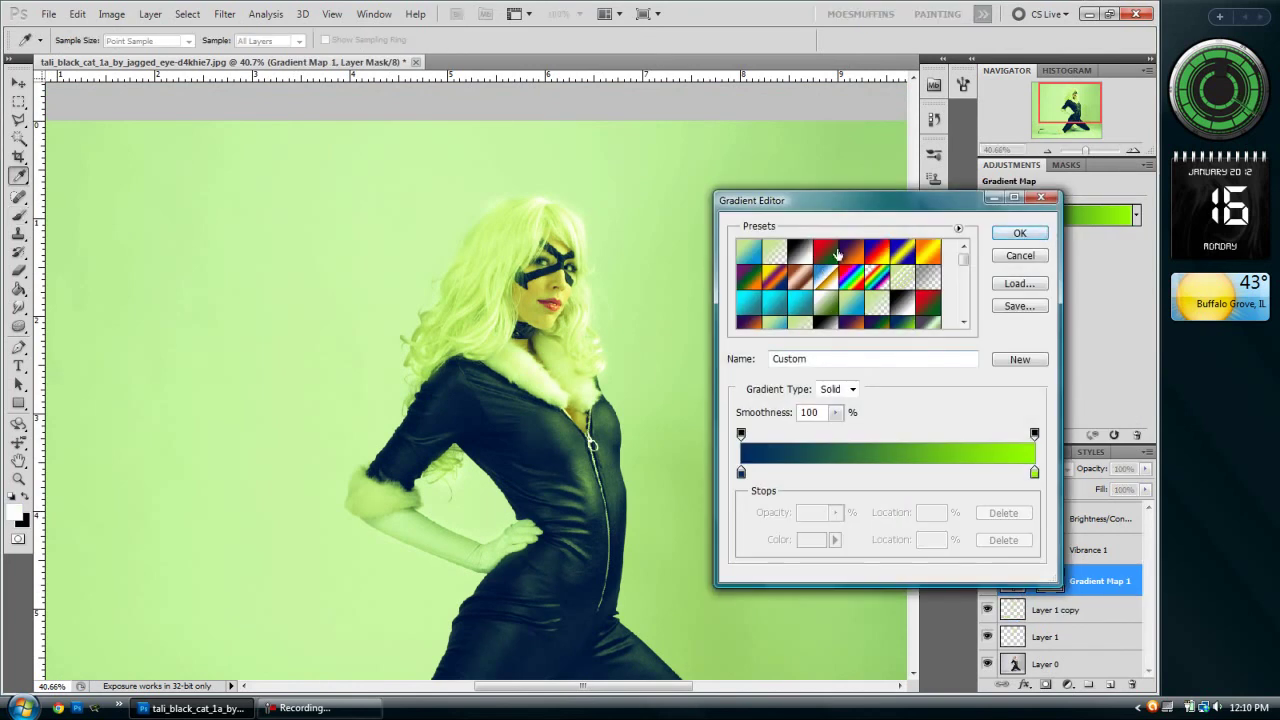
{"action": "left_click", "coordinate": [850, 250]}
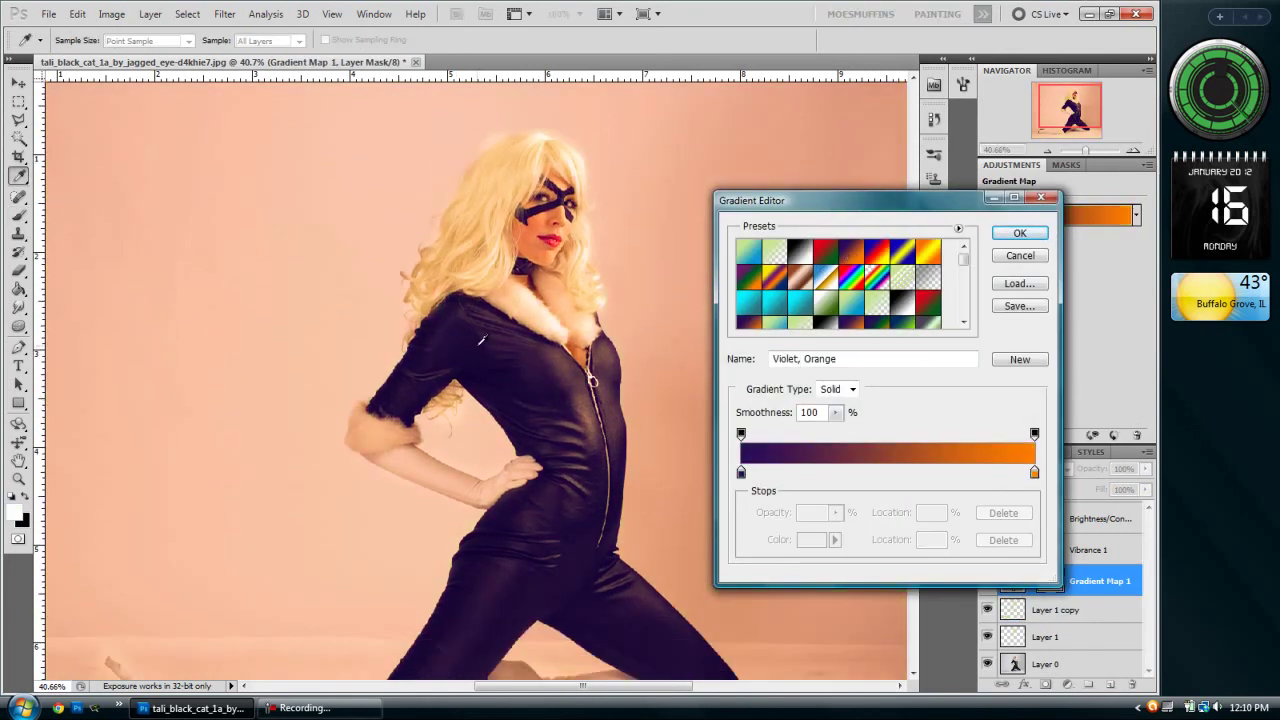
{"action": "scroll", "coordinate": [480, 345], "scroll_direction": "down", "scroll_amount": 2}
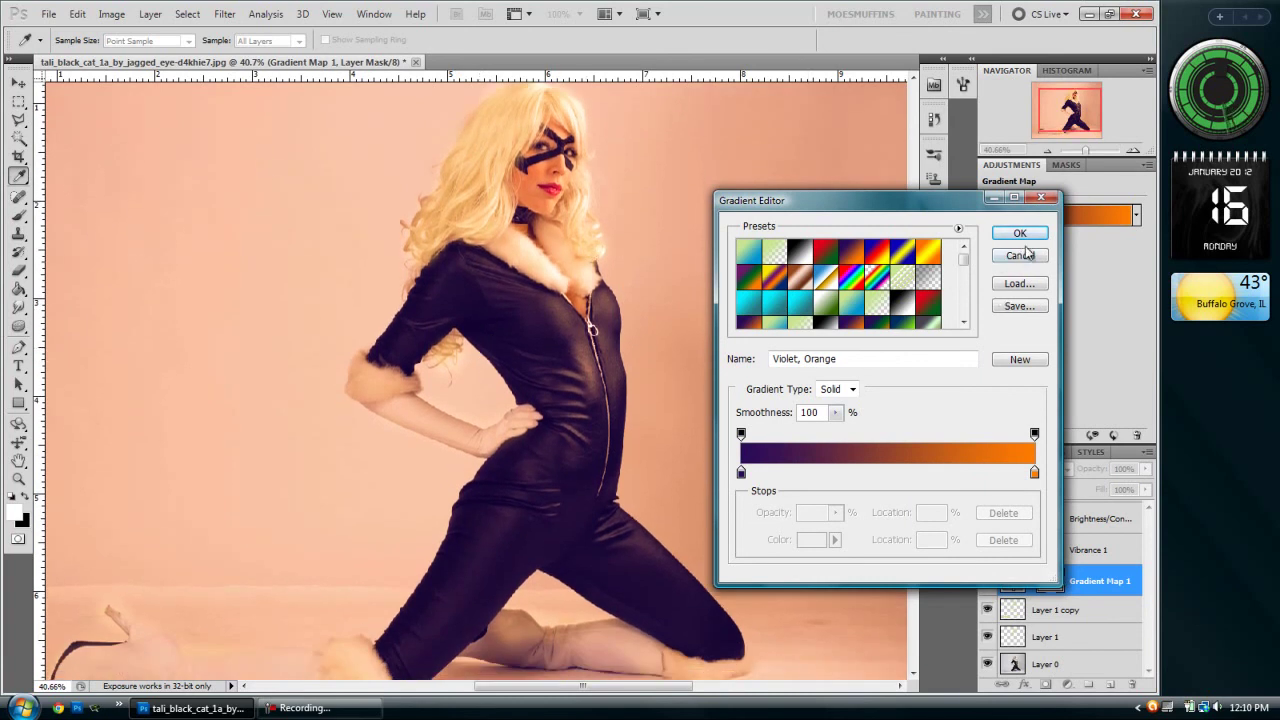
{"action": "left_click", "coordinate": [1020, 257]}
{"action": "scroll", "coordinate": [1046, 567], "scroll_direction": "up", "scroll_amount": 1}
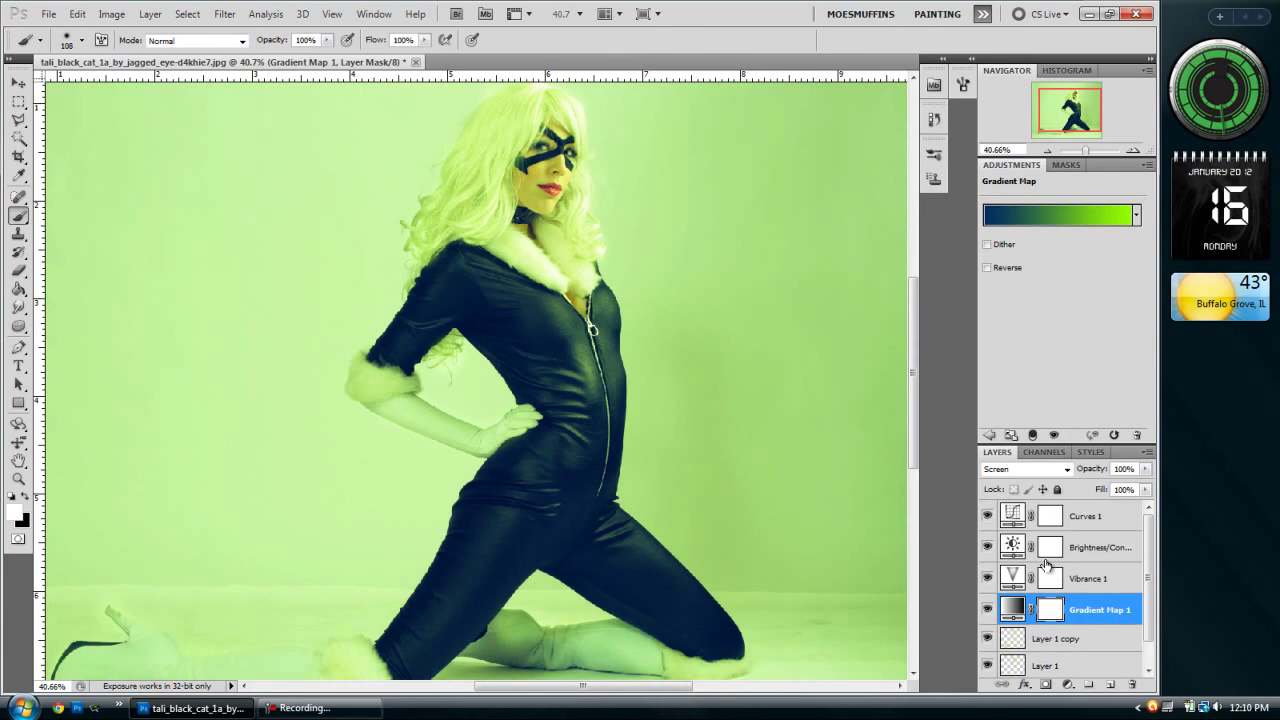
{"action": "scroll", "coordinate": [1040, 575], "scroll_direction": "down", "scroll_amount": 1}
{"action": "scroll", "coordinate": [1067, 543], "scroll_direction": "up", "scroll_amount": 1}
{"action": "left_click", "coordinate": [1073, 524]}
Step: Add a Hue/Saturation adjustment layer and shift its Hue to +162
{"action": "left_click", "coordinate": [1068, 686]}
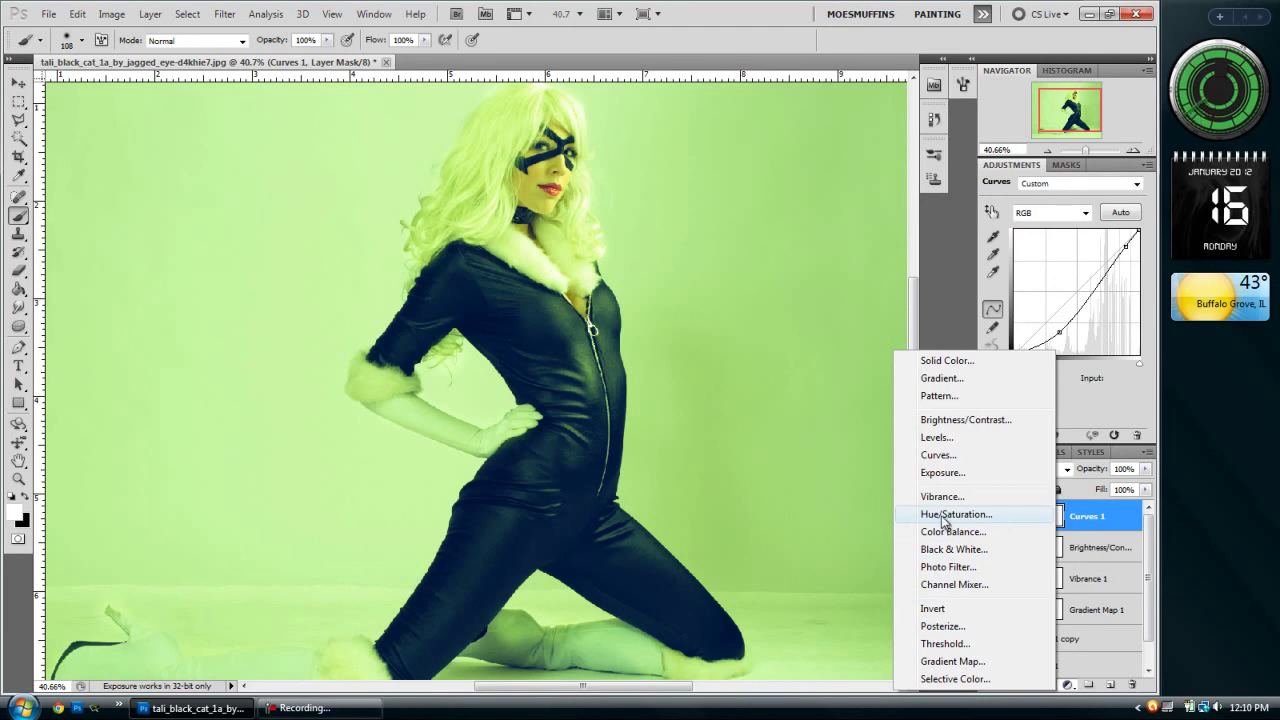
{"action": "left_click", "coordinate": [936, 515]}
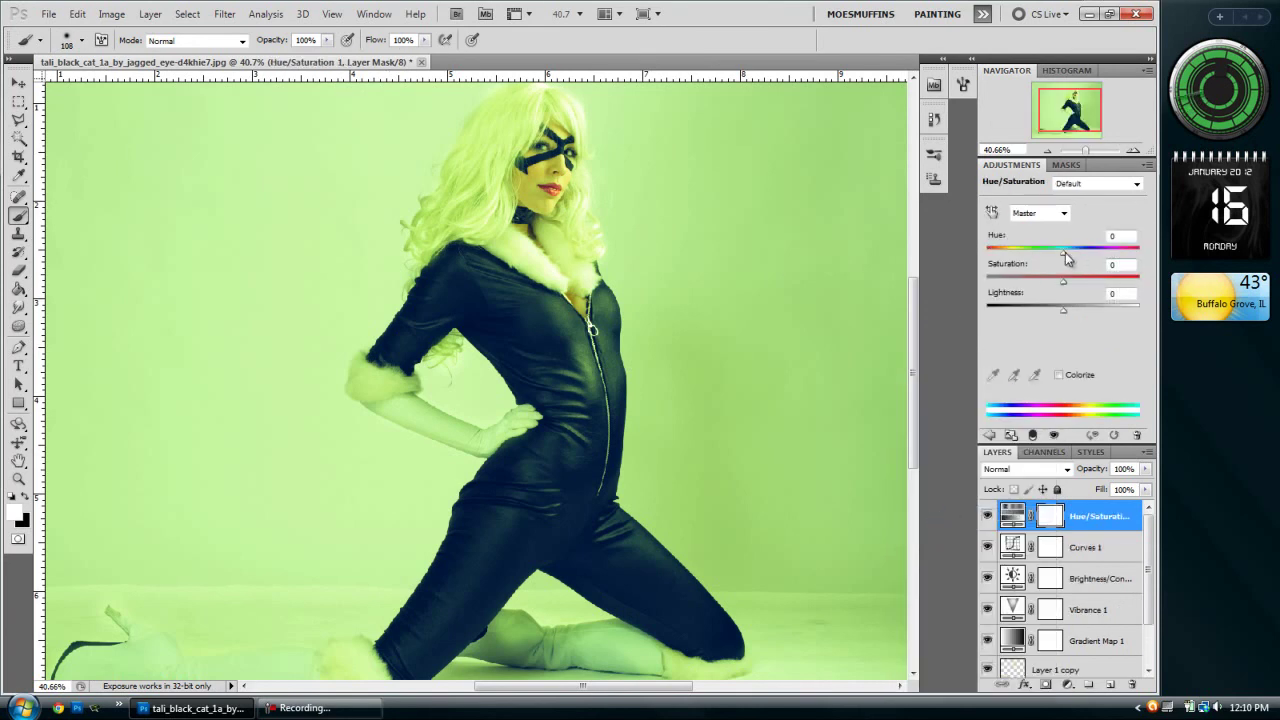
{"action": "left_click_drag", "start_coordinate": [1050, 260], "coordinate": [1137, 262]}
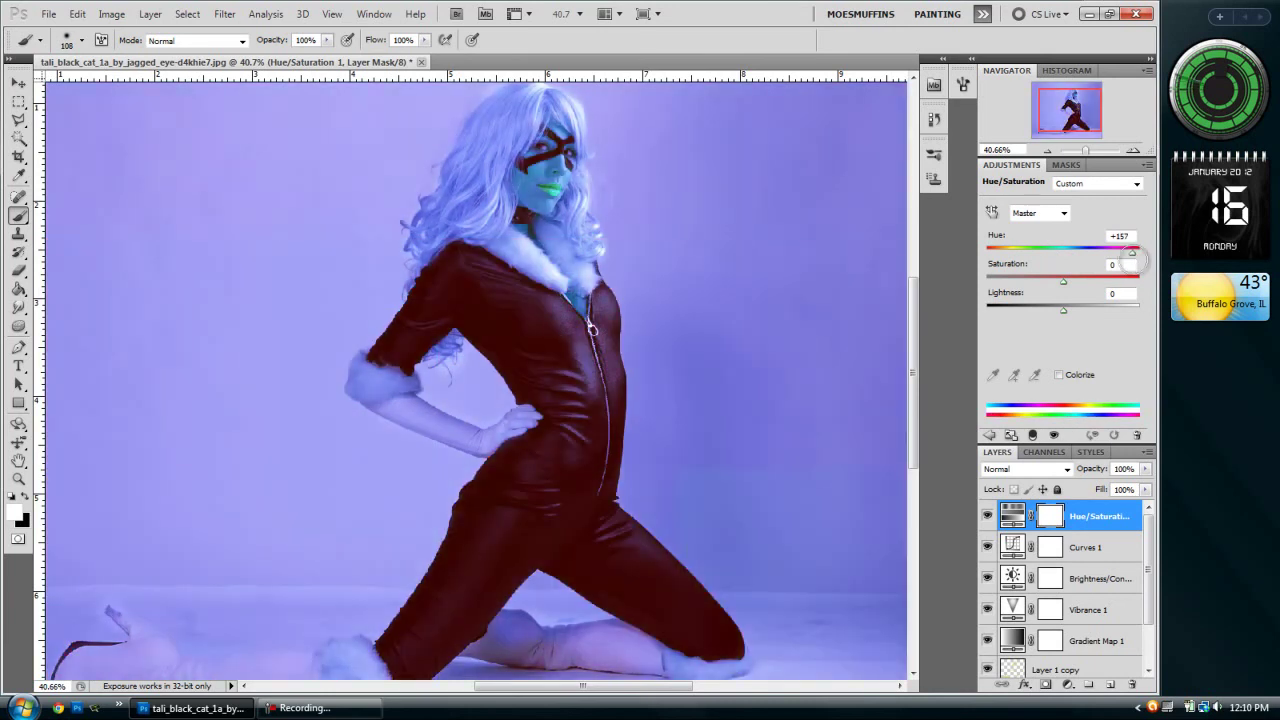
{"action": "scroll", "coordinate": [545, 188], "scroll_direction": "down", "scroll_amount": 3}
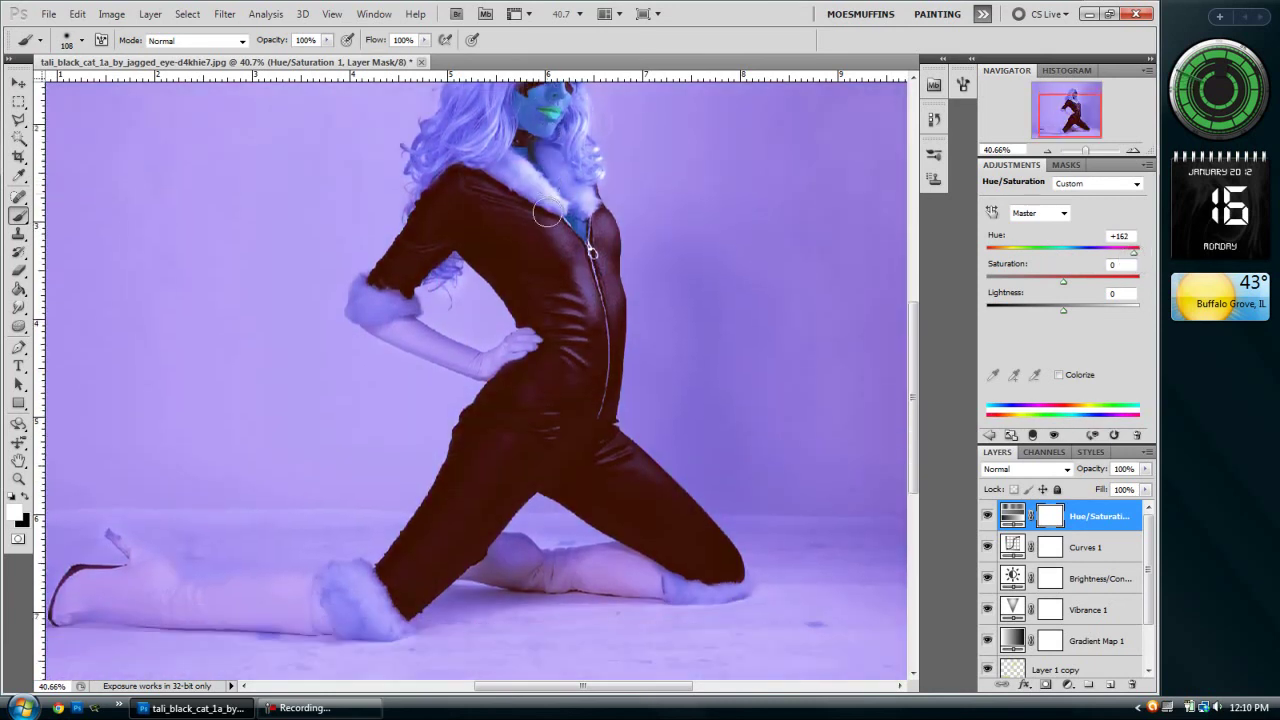
{"action": "scroll", "coordinate": [543, 243], "scroll_direction": "up", "scroll_amount": 4}
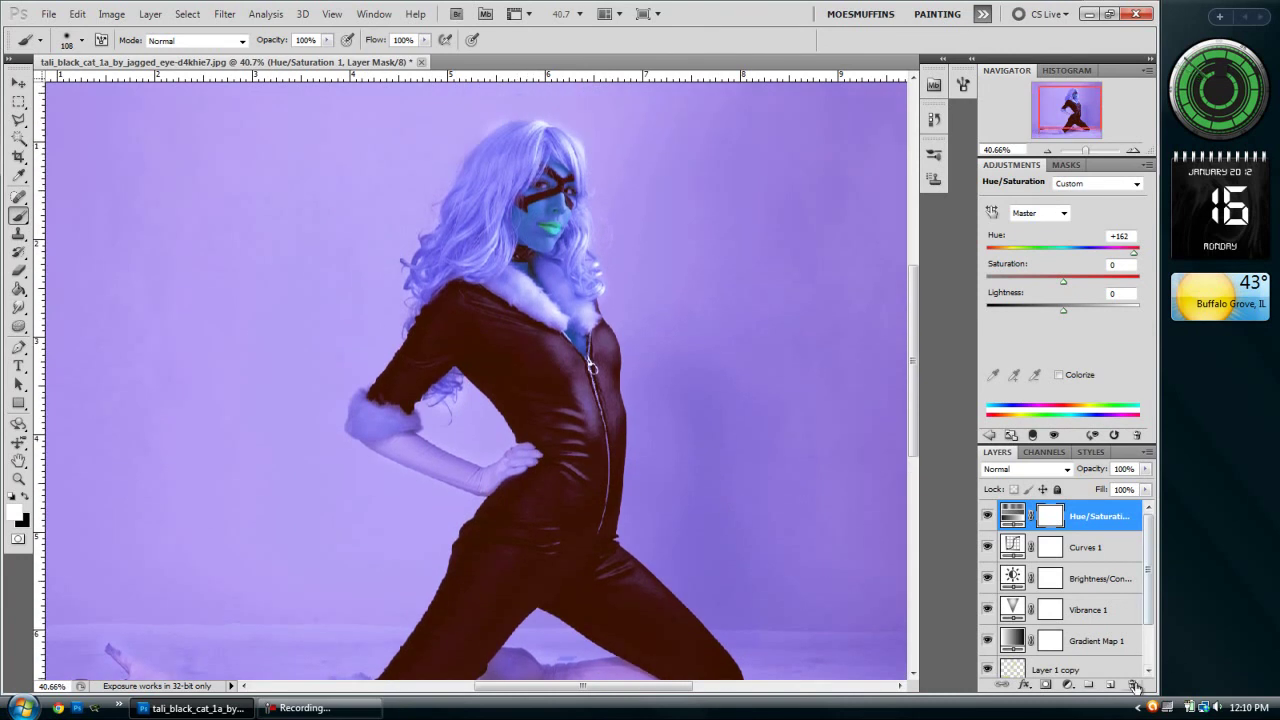
Step: Cancel deleting the Hue/Saturation 1 layer and hide it
{"action": "left_click", "coordinate": [1131, 684]}
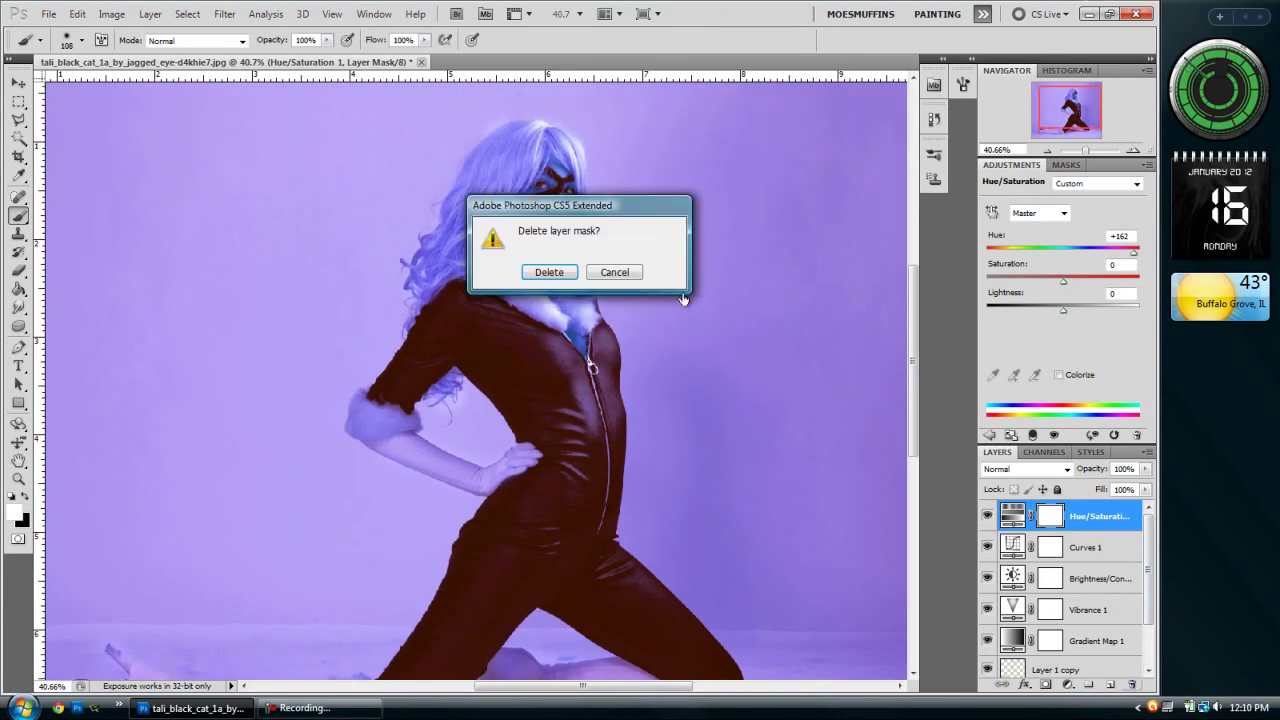
{"action": "left_click", "coordinate": [620, 273]}
{"action": "left_click", "coordinate": [987, 516]}
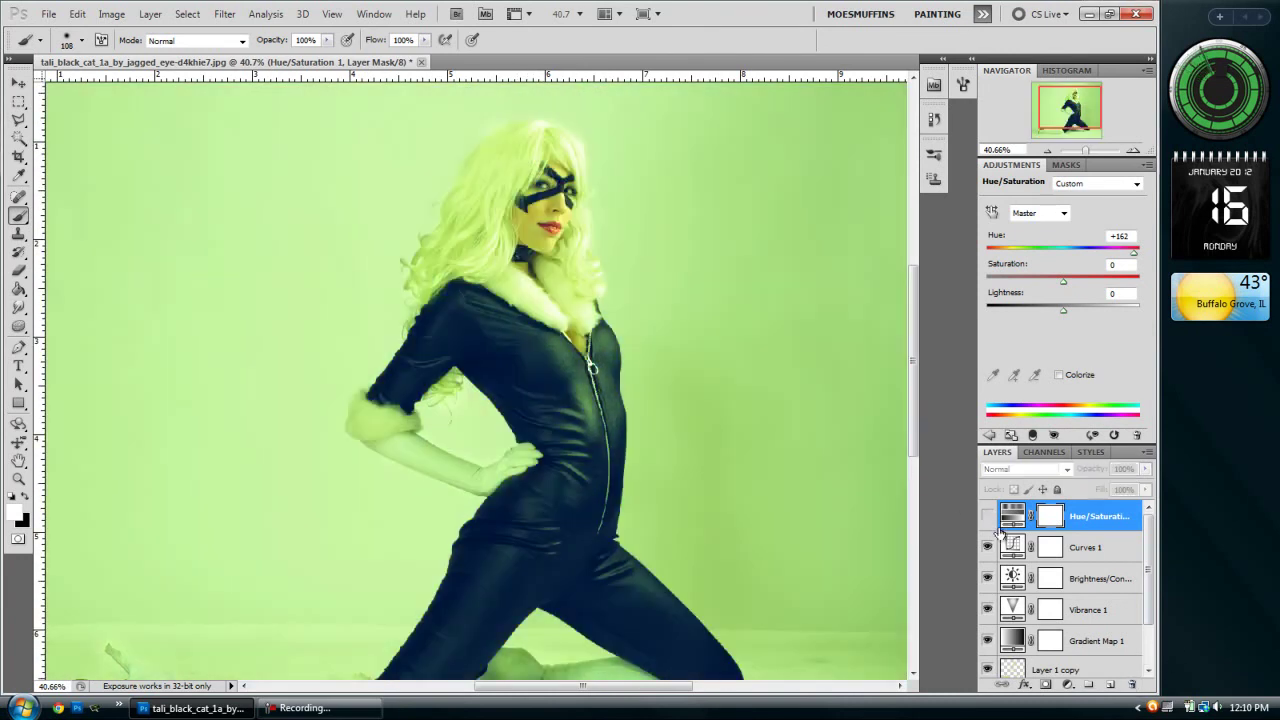
{"action": "scroll", "coordinate": [1016, 540], "scroll_direction": "down", "scroll_amount": 2}
Step: Try the Violet, Orange and Red 1 - 3D gradients on Gradient Map 1, cancel, and zoom out
{"action": "left_click", "coordinate": [1015, 580]}
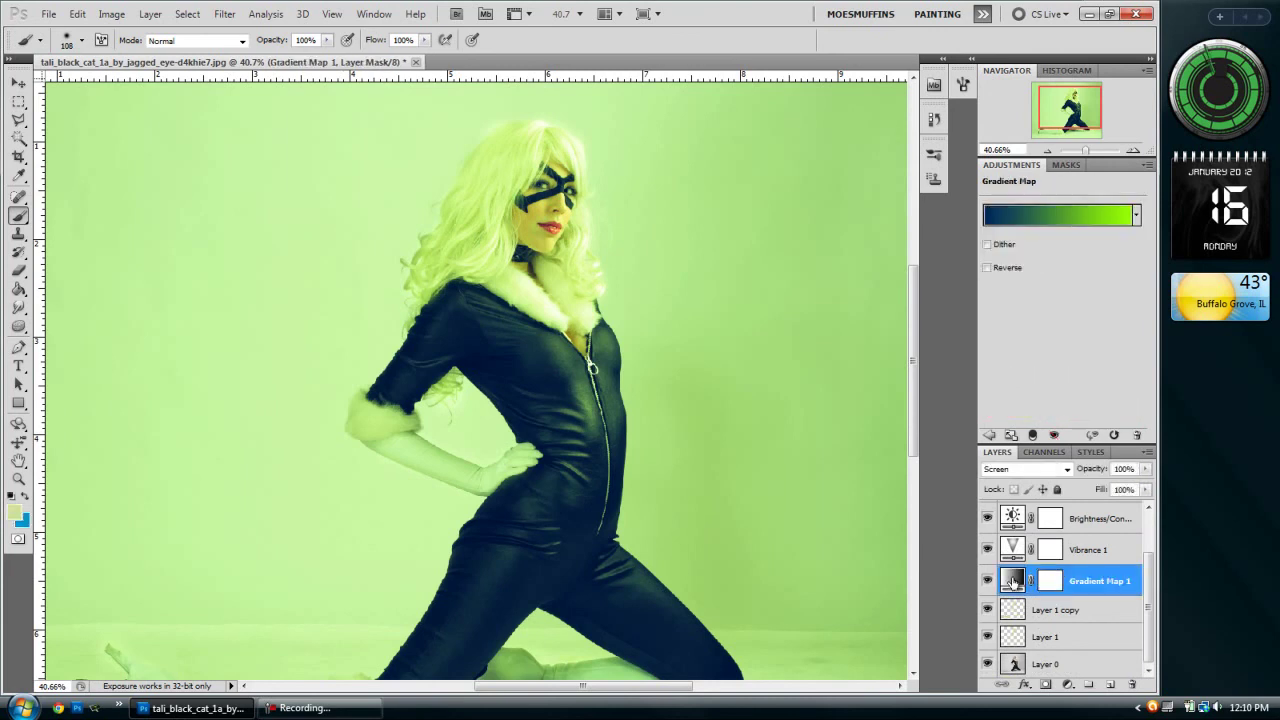
{"action": "left_click", "coordinate": [1085, 223]}
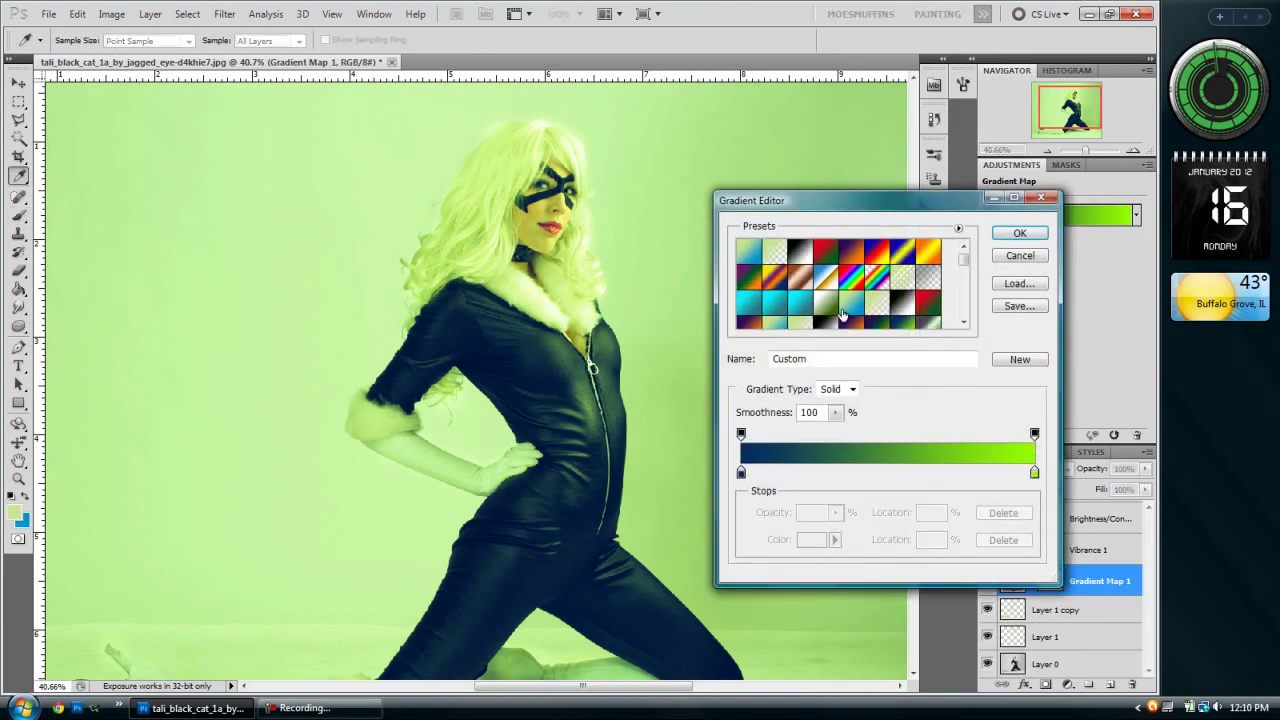
{"action": "left_click", "coordinate": [851, 298]}
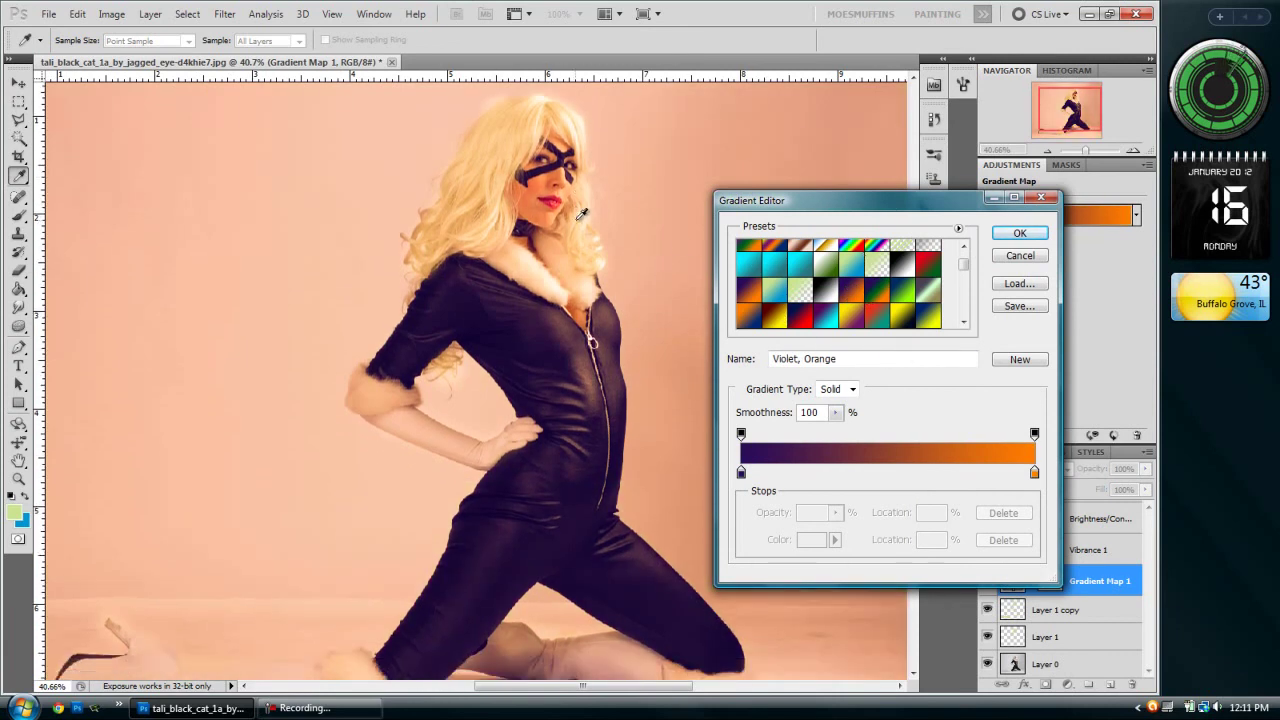
{"action": "scroll", "coordinate": [858, 308], "scroll_direction": "down", "scroll_amount": 2}
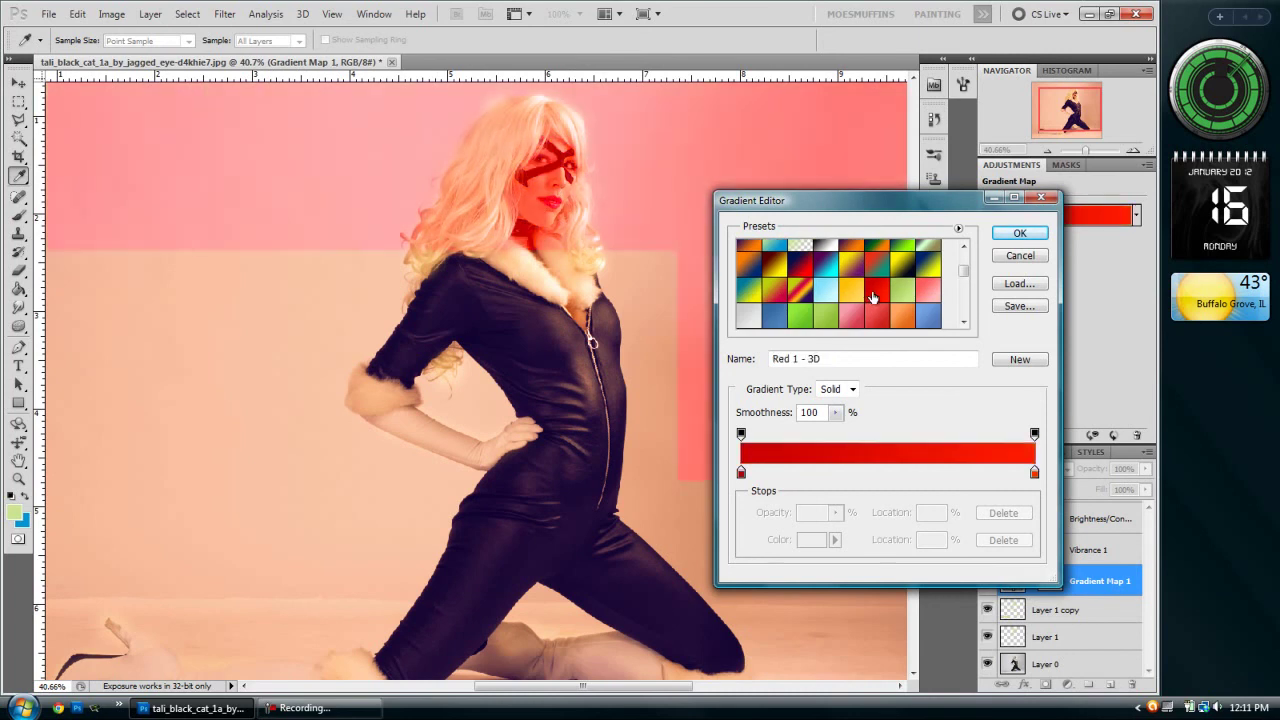
{"action": "left_click", "coordinate": [866, 298]}
{"action": "scroll", "coordinate": [840, 295], "scroll_direction": "up", "scroll_amount": 1}
{"action": "scroll", "coordinate": [840, 295], "scroll_direction": "up", "scroll_amount": 3}
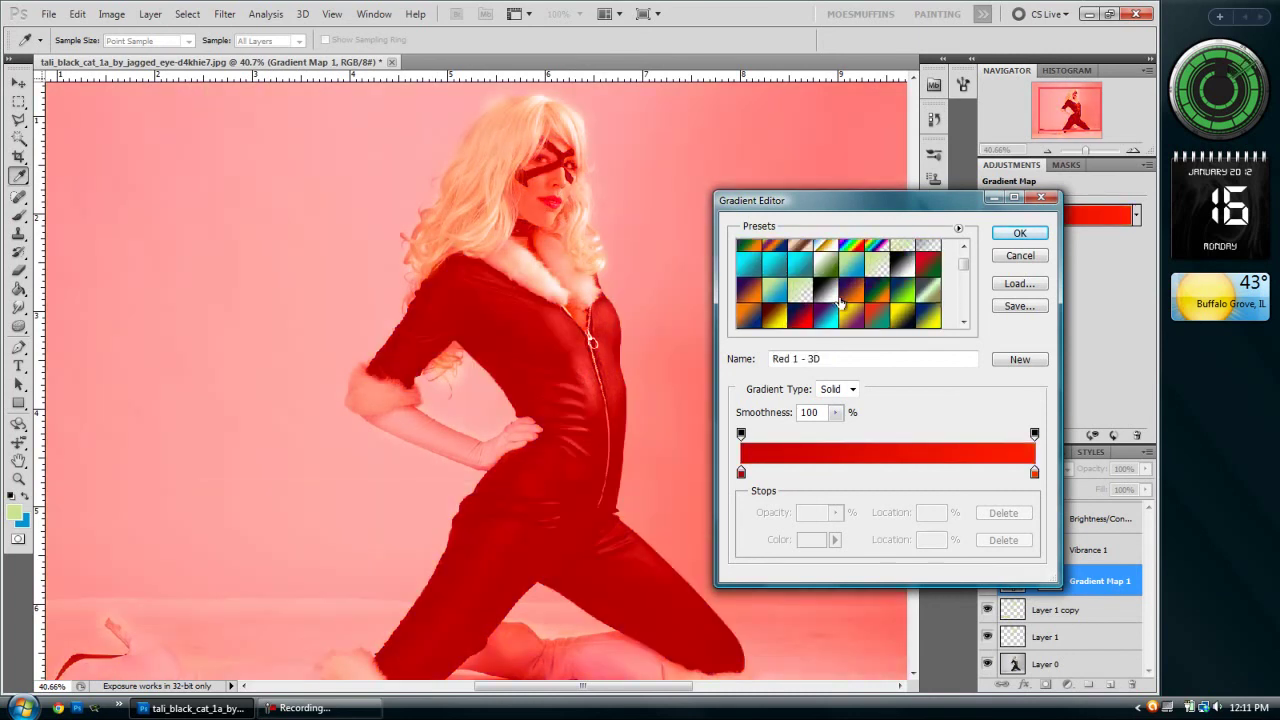
{"action": "left_click", "coordinate": [857, 247]}
{"action": "scroll", "coordinate": [855, 305], "scroll_direction": "down", "scroll_amount": 2}
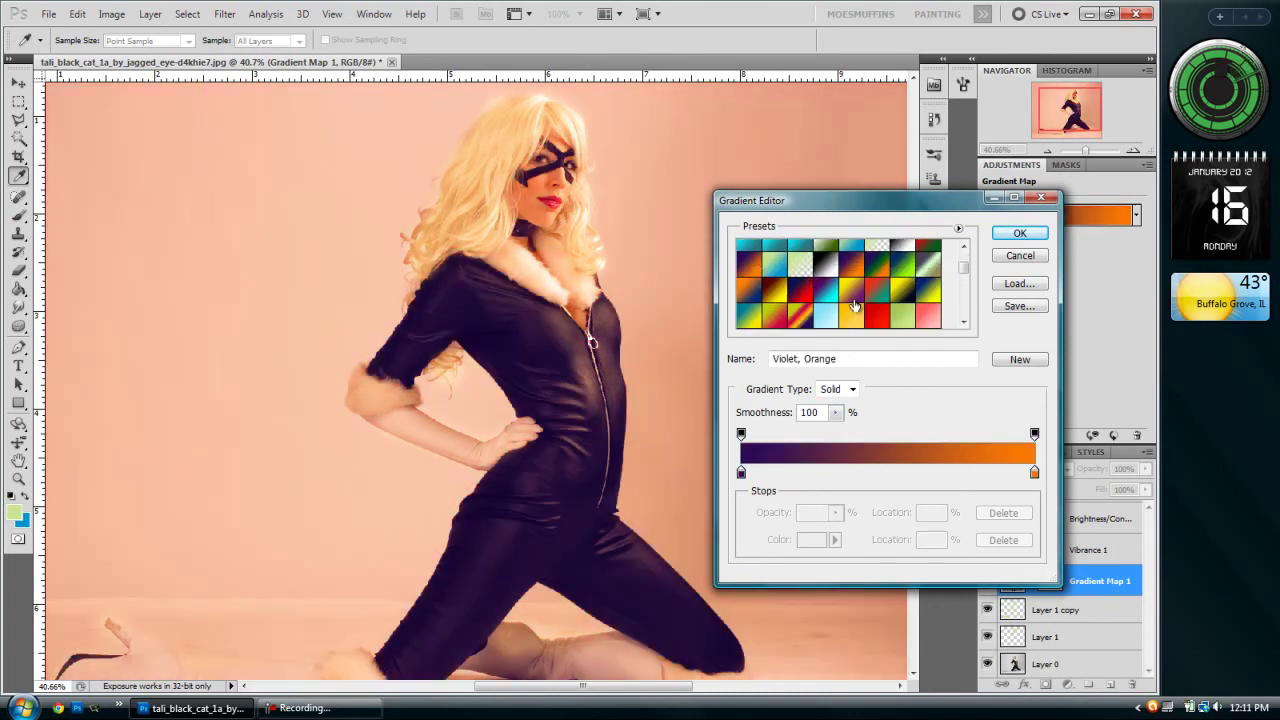
{"action": "left_click", "coordinate": [1019, 256]}
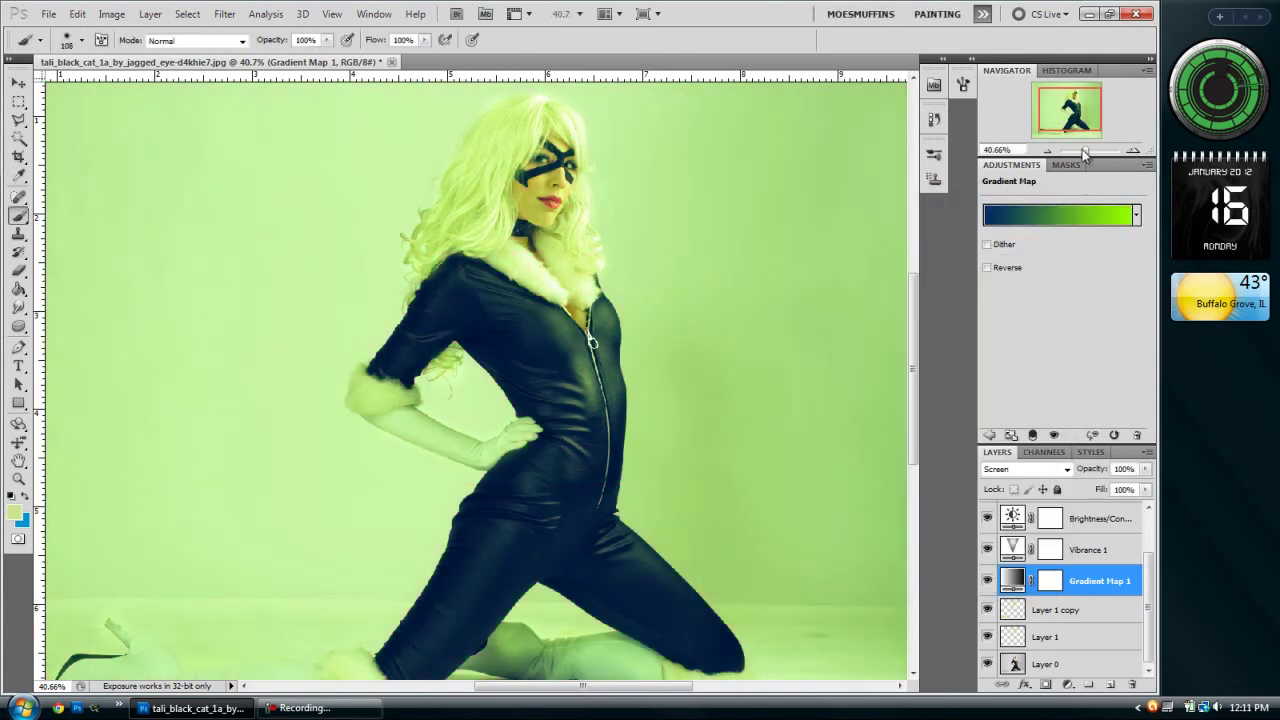
{"action": "left_click_drag", "start_coordinate": [1085, 150], "coordinate": [1082, 149]}
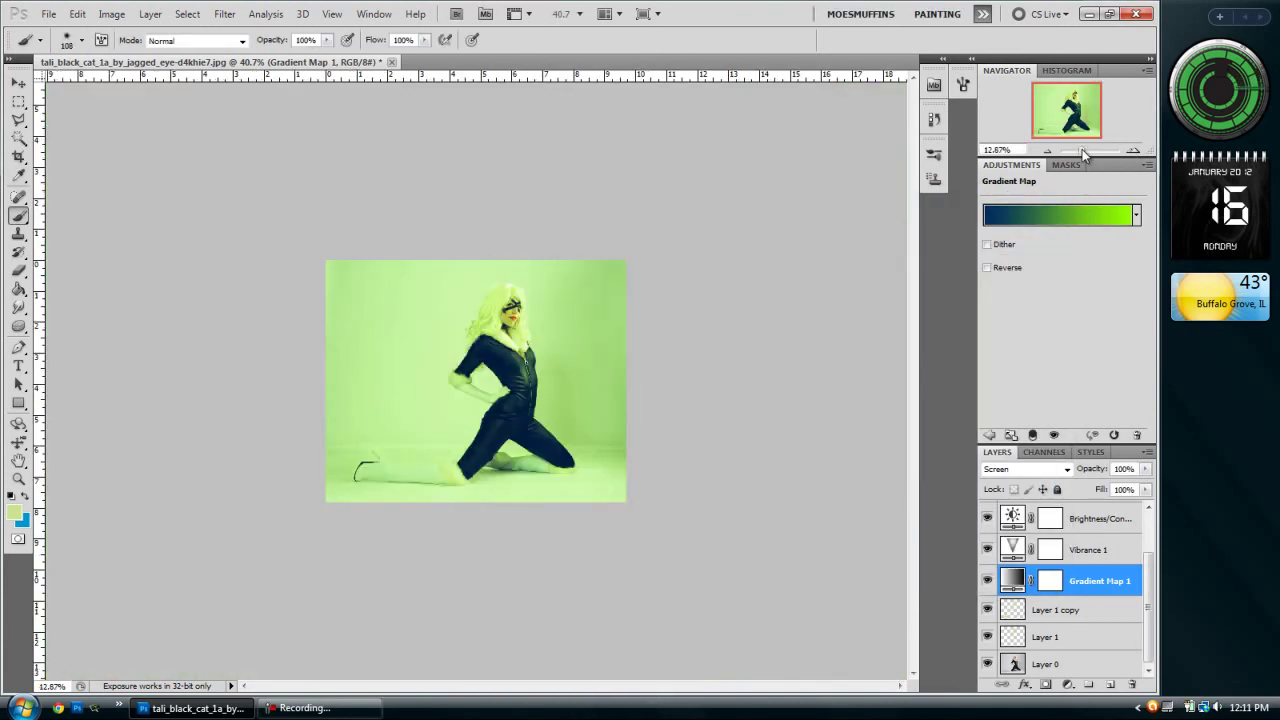
Step: Apply the Violet, Orange gradient to Gradient Map 1 and zoom the canvas to 33.3%
{"action": "left_click", "coordinate": [1040, 215]}
{"action": "left_click", "coordinate": [853, 256]}
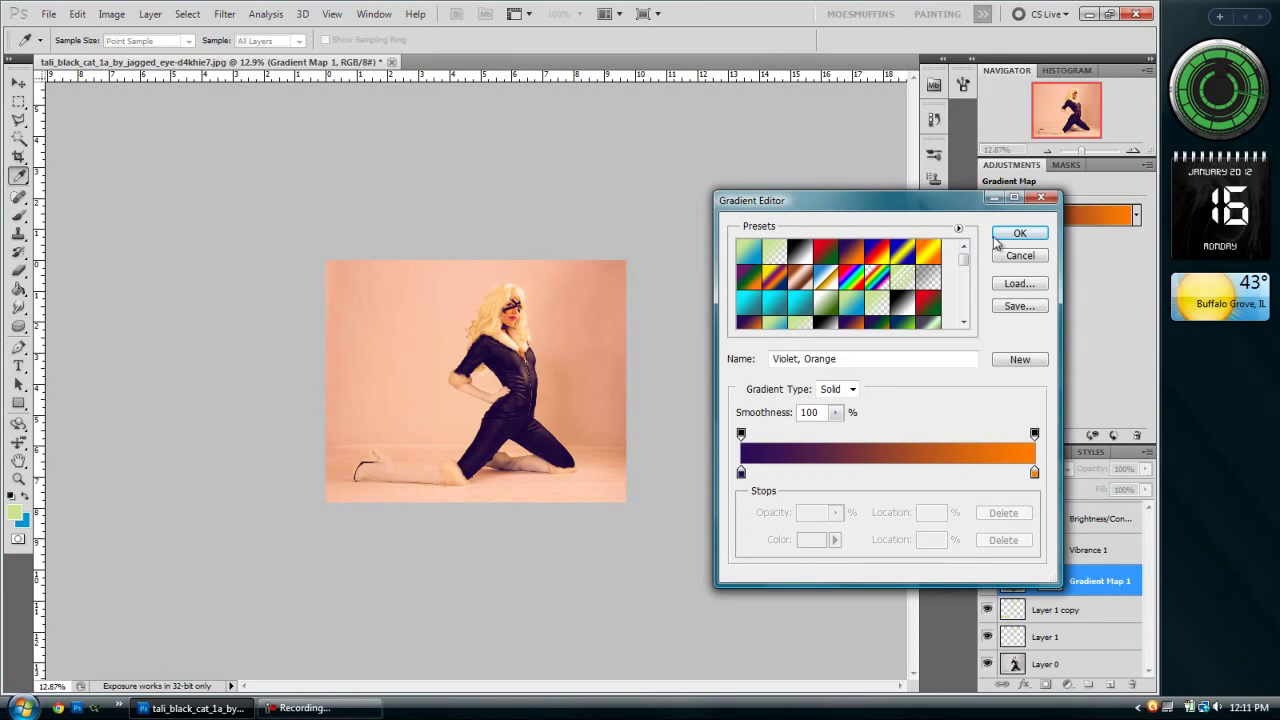
{"action": "left_click", "coordinate": [999, 236]}
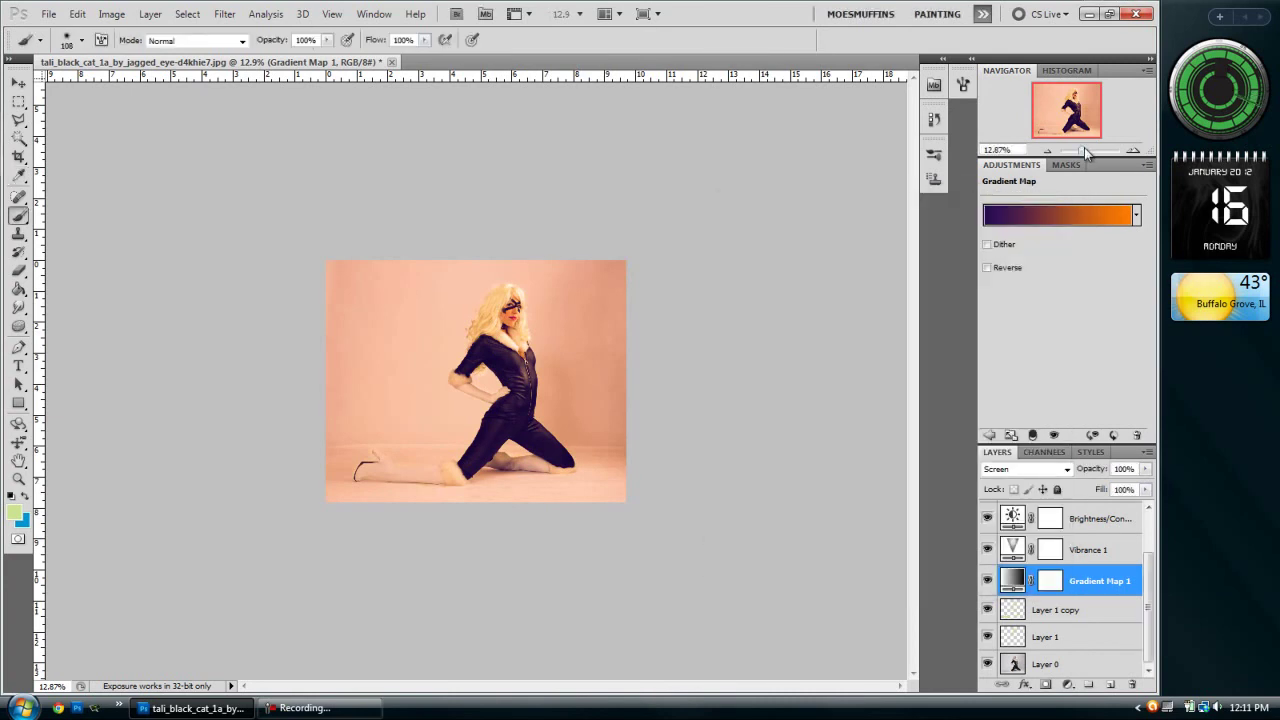
{"action": "key", "text": "ctrl+equal"}
{"action": "key", "text": "ctrl+equal"}
{"action": "key", "text": "ctrl+equal"}
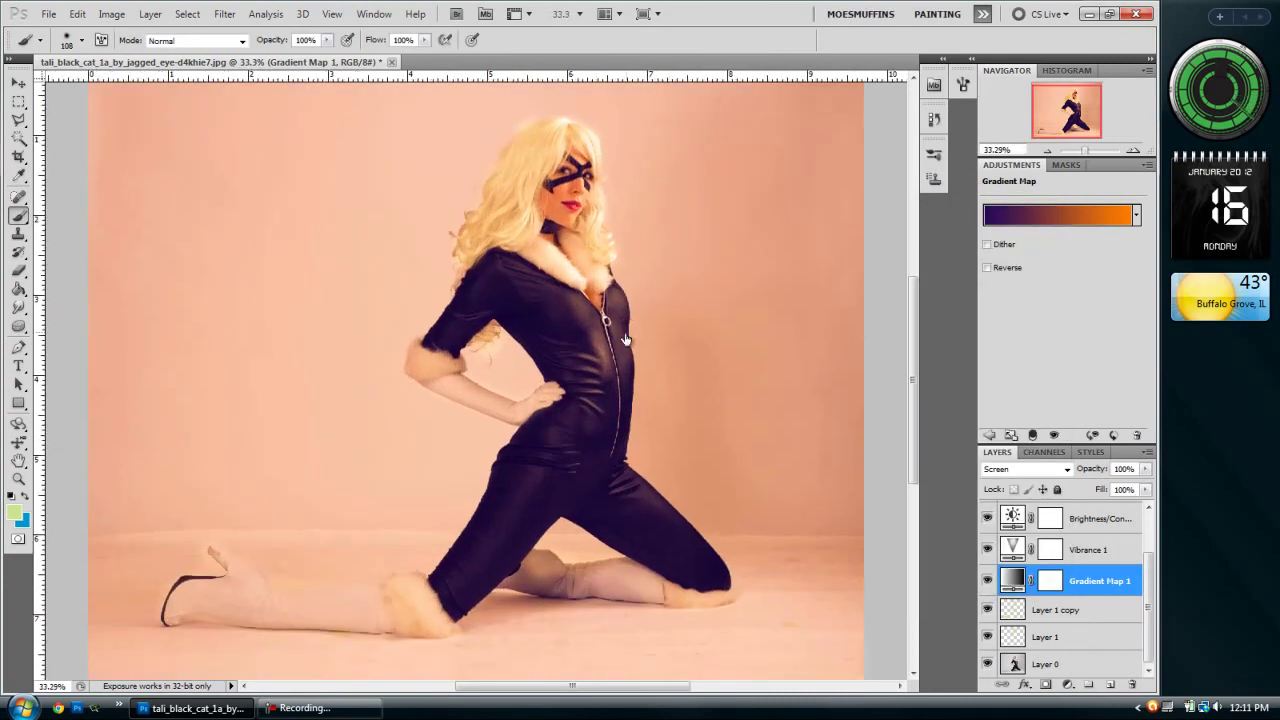